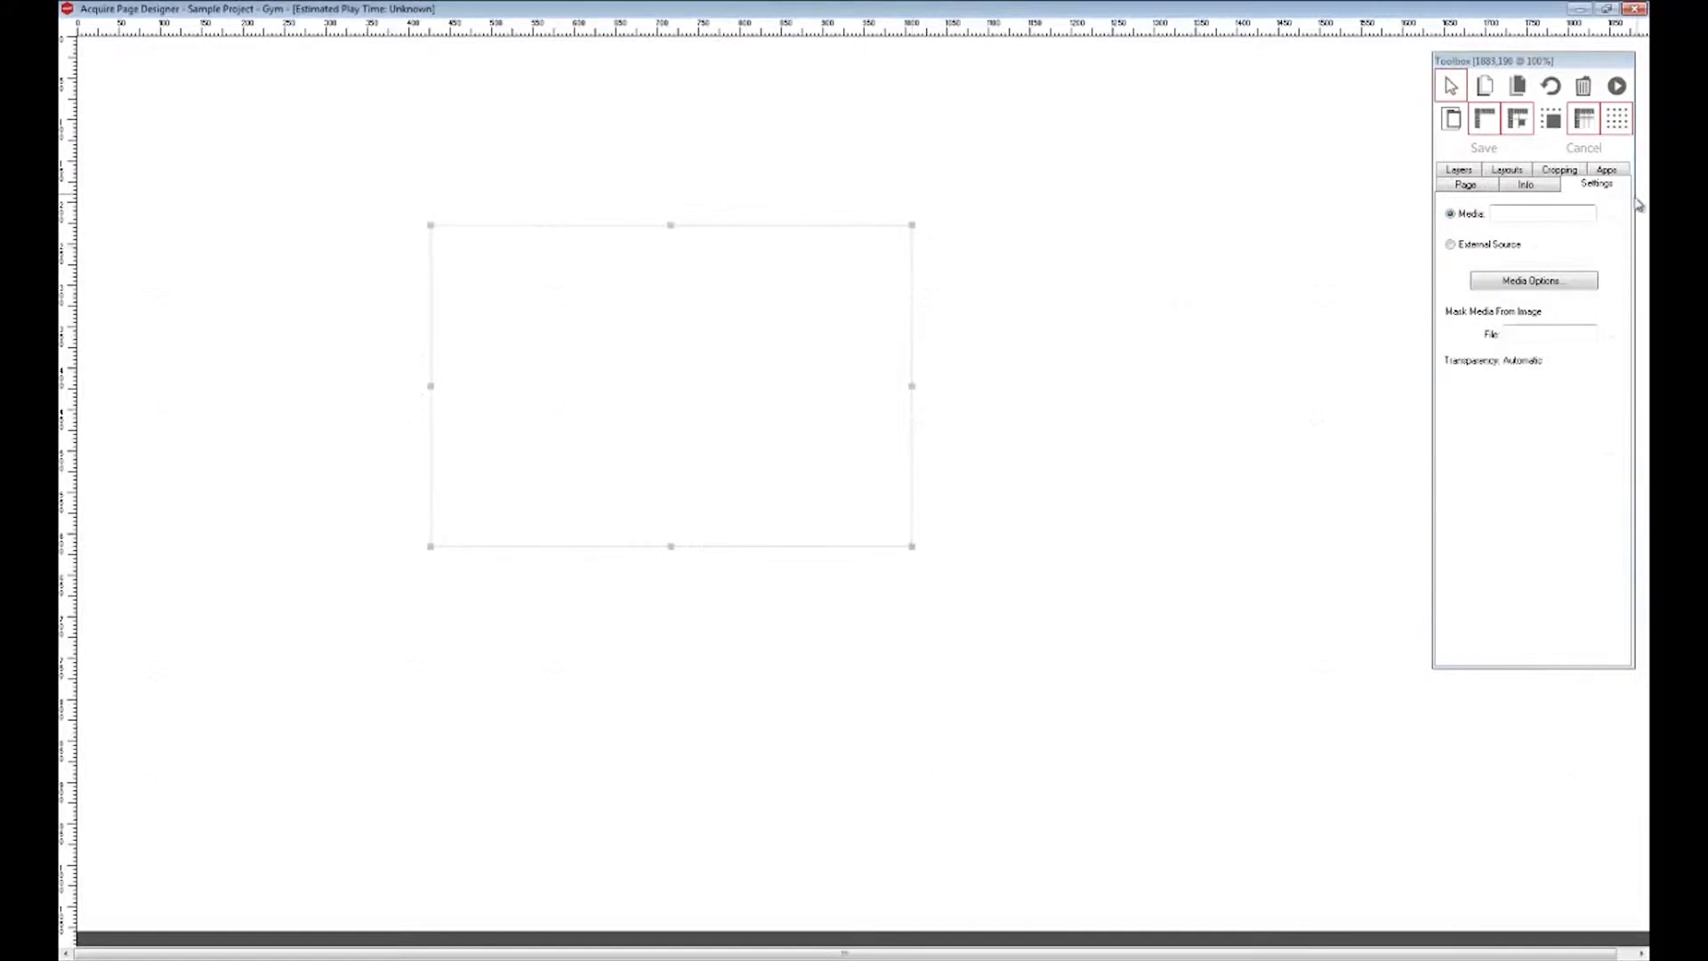
# Step: Load background.png into the media item at its automatic size and make it fill the full screen
pyautogui.click(574, 414)
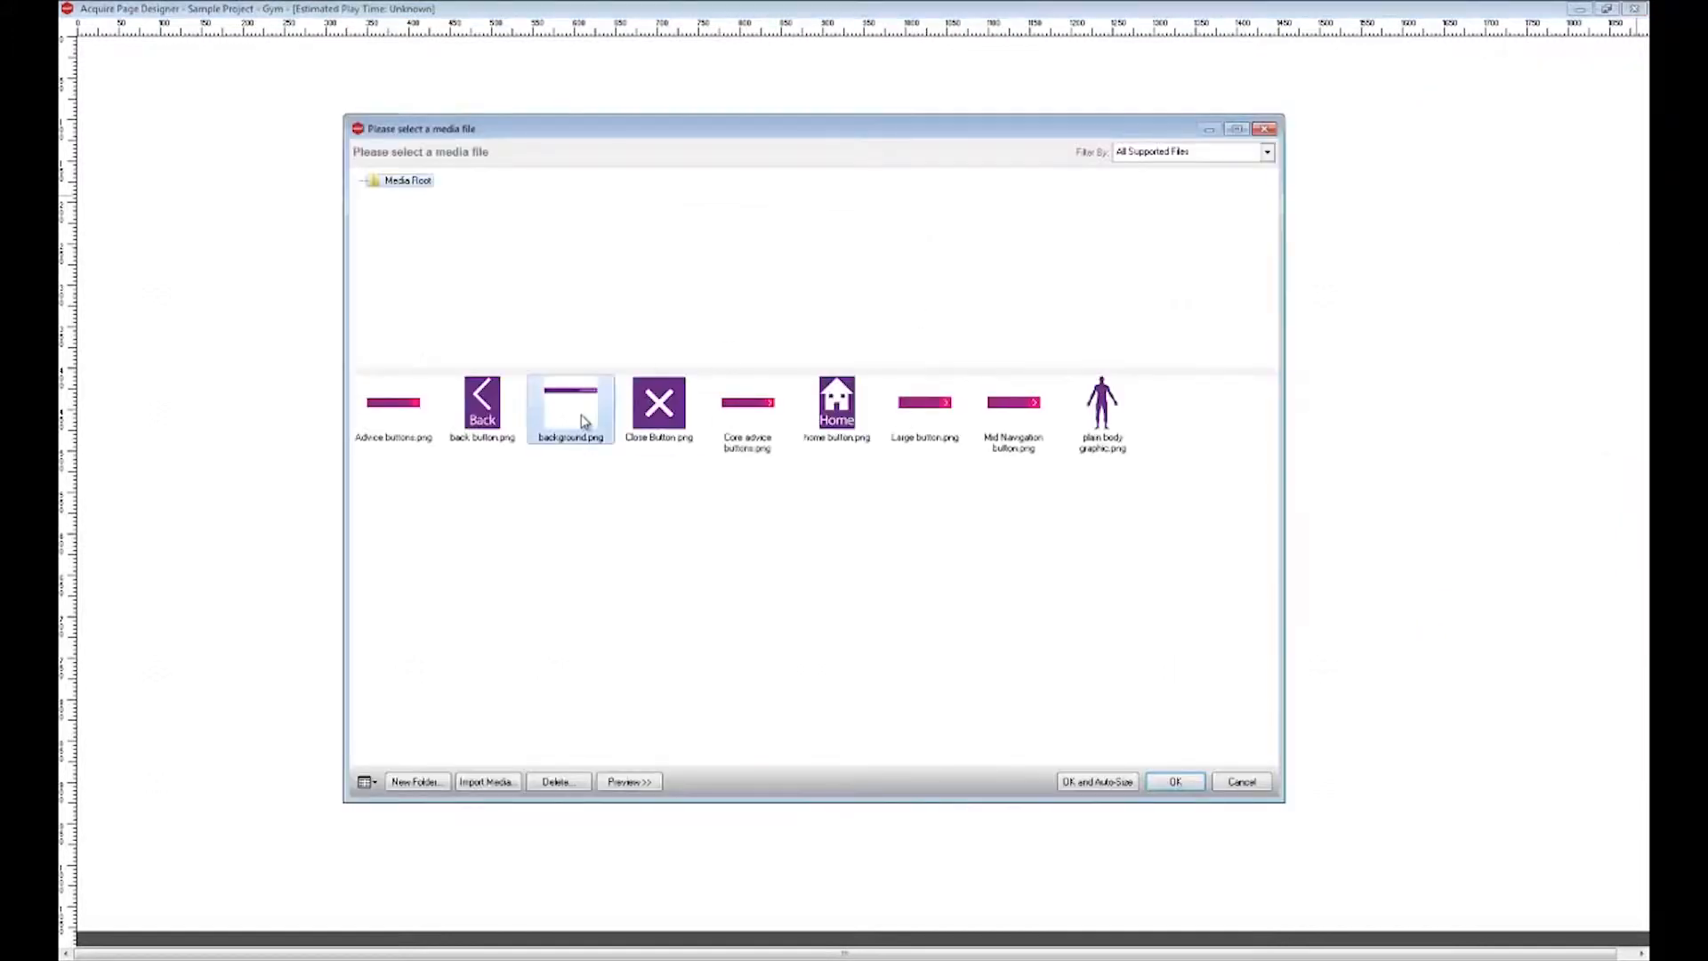
pyautogui.click(1087, 780)
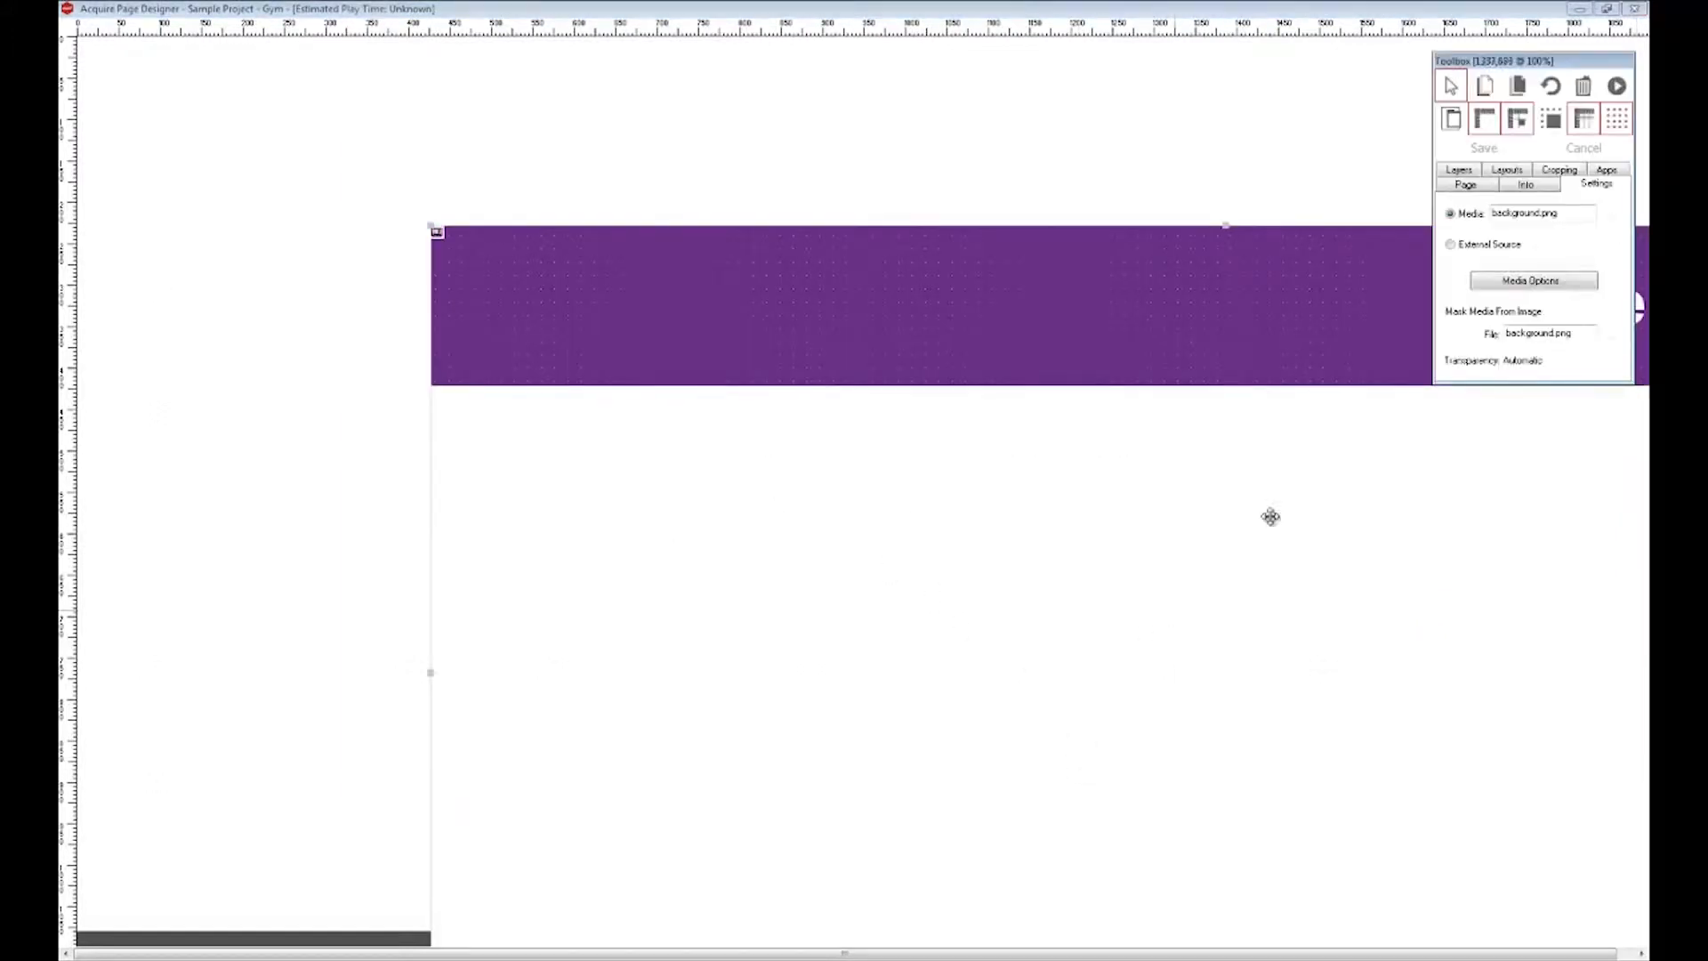
pyautogui.click(1525, 186)
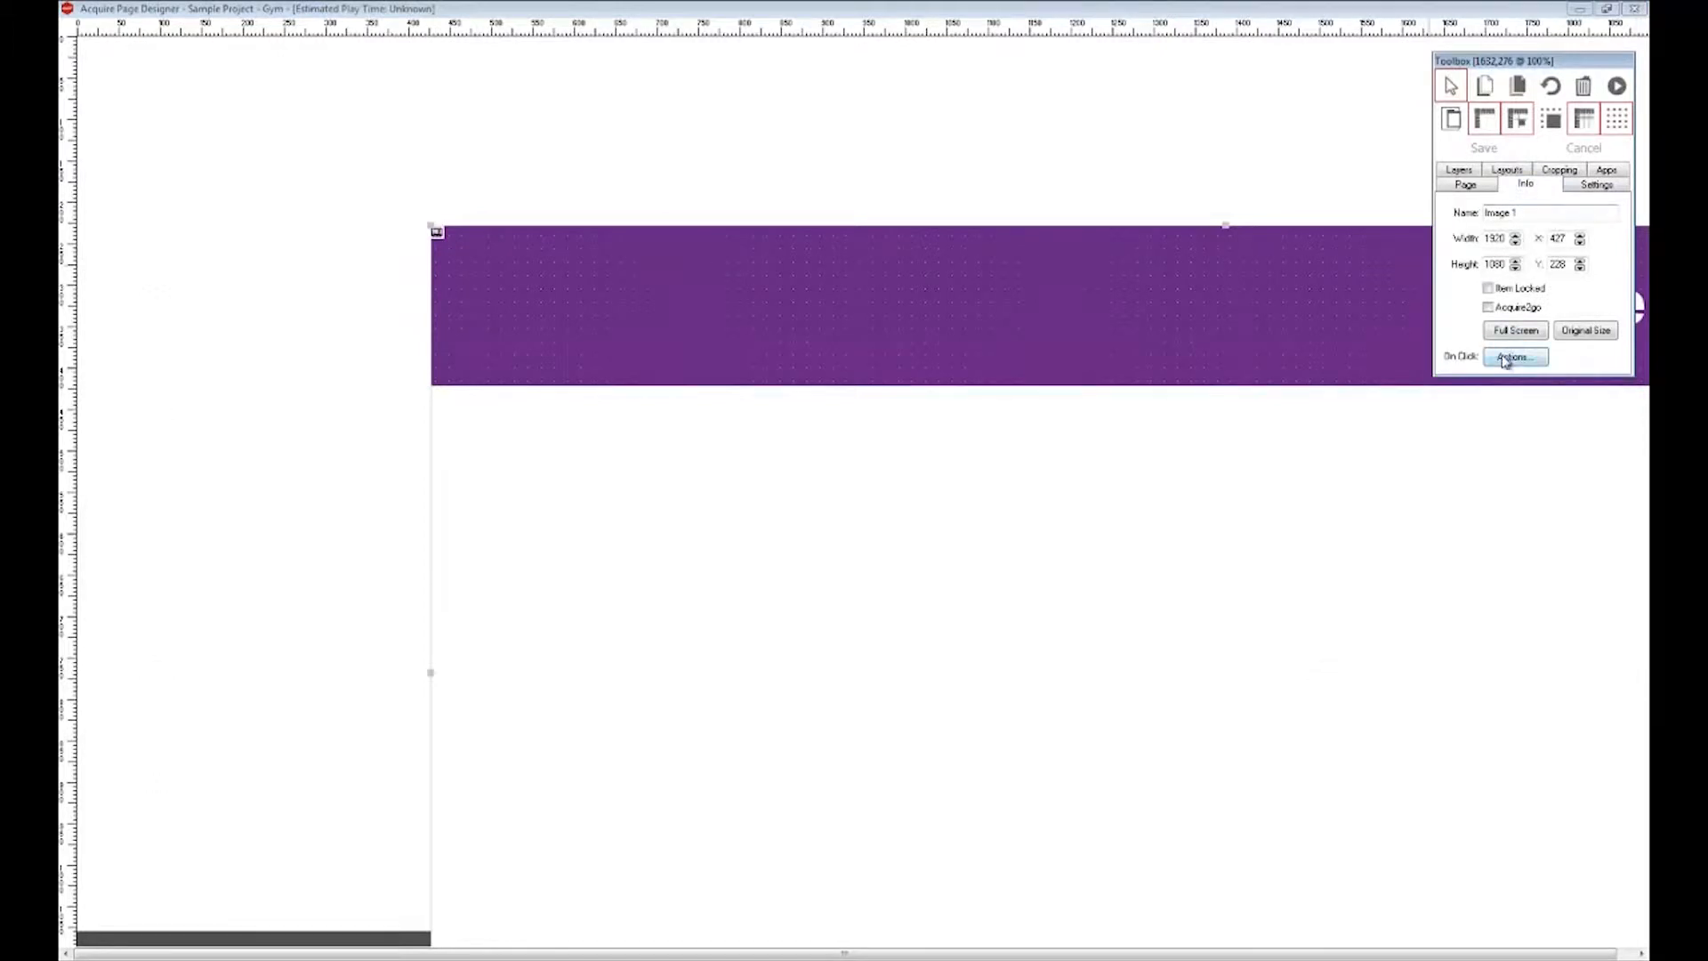
pyautogui.click(1517, 331)
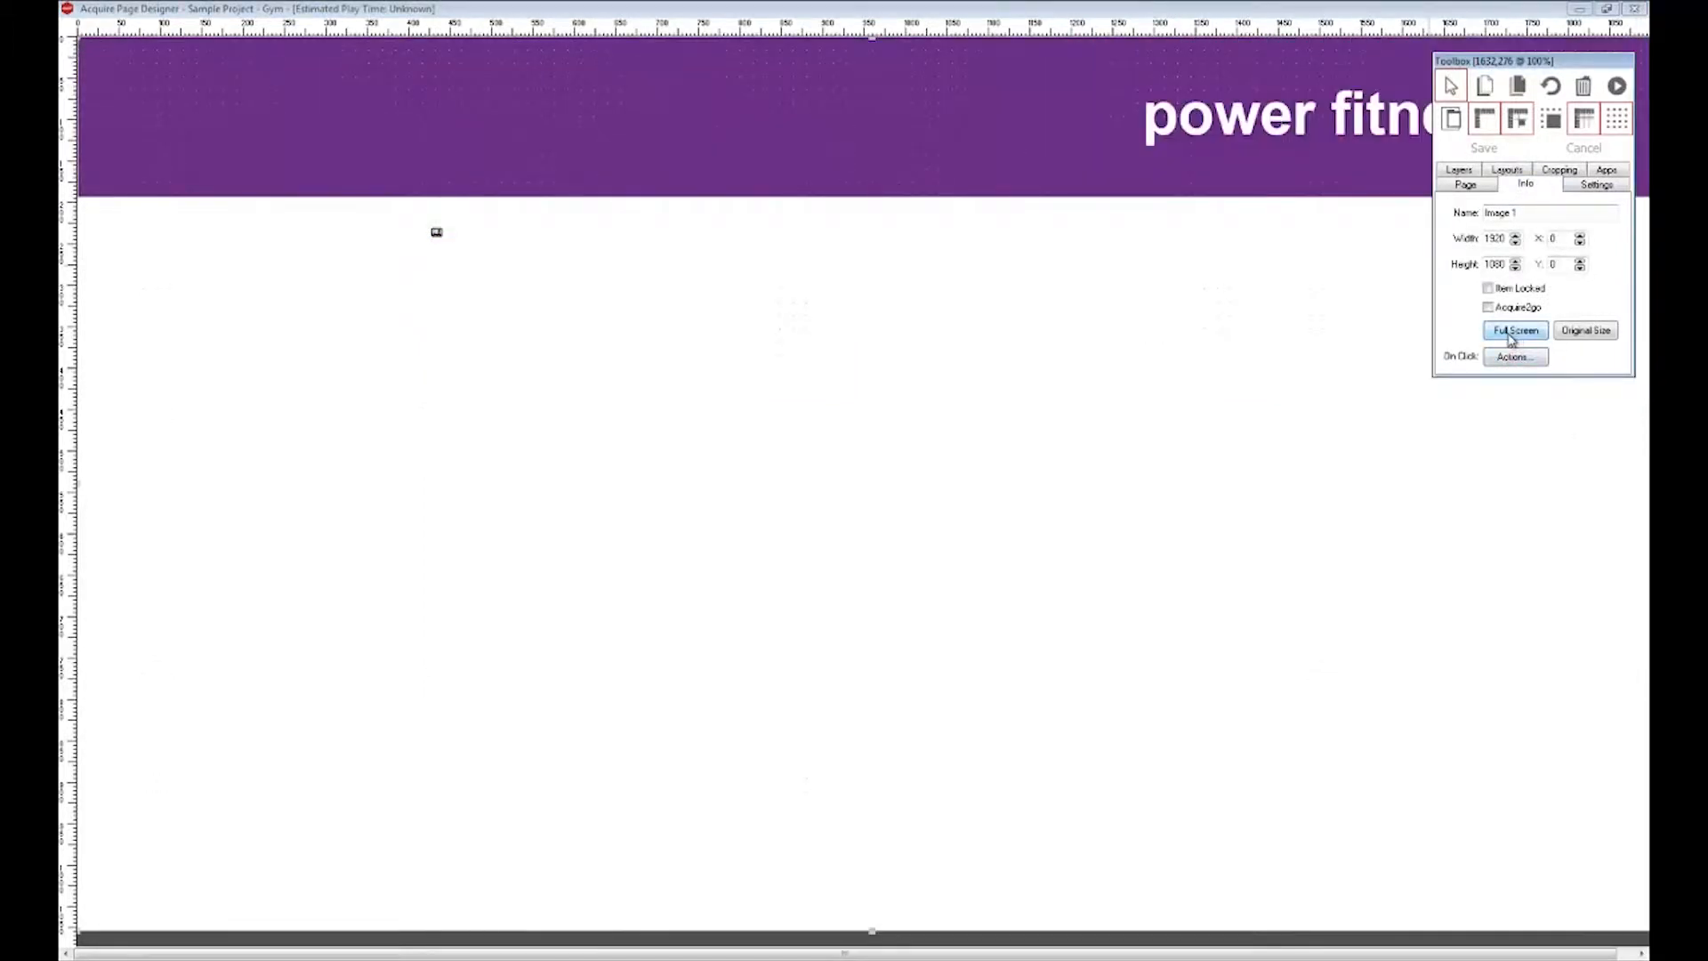
# Step: Add a small upright Button app at the far left of the purple header banner
pyautogui.click(1605, 173)
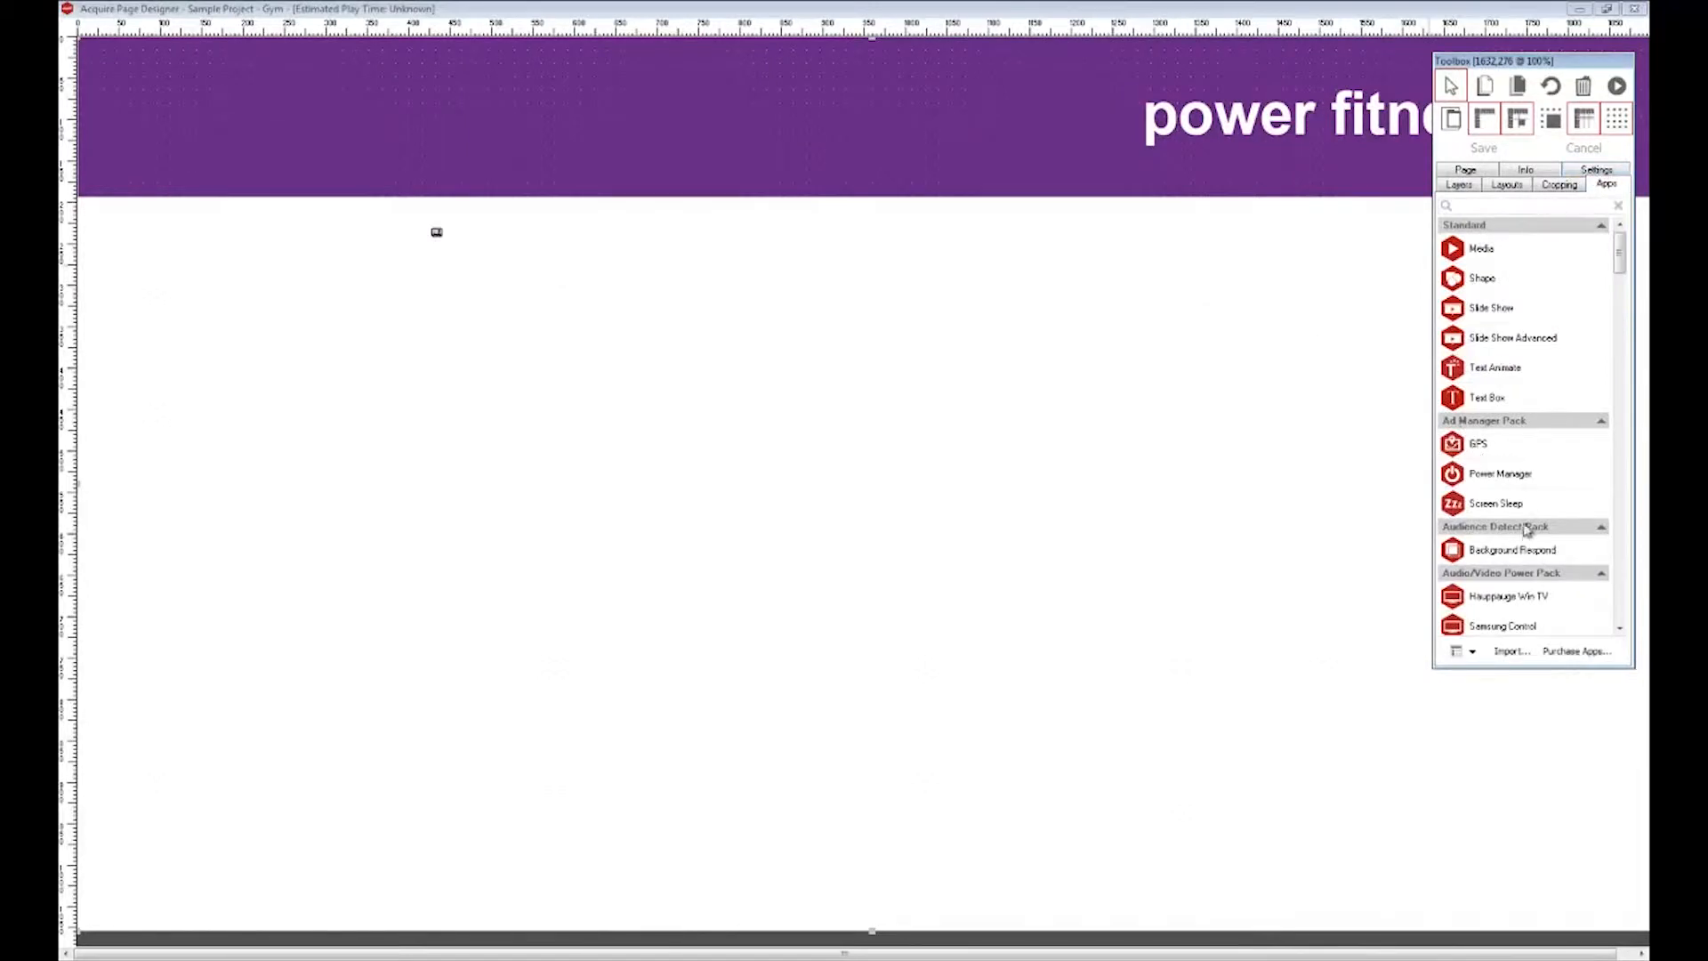
pyautogui.click(1619, 627)
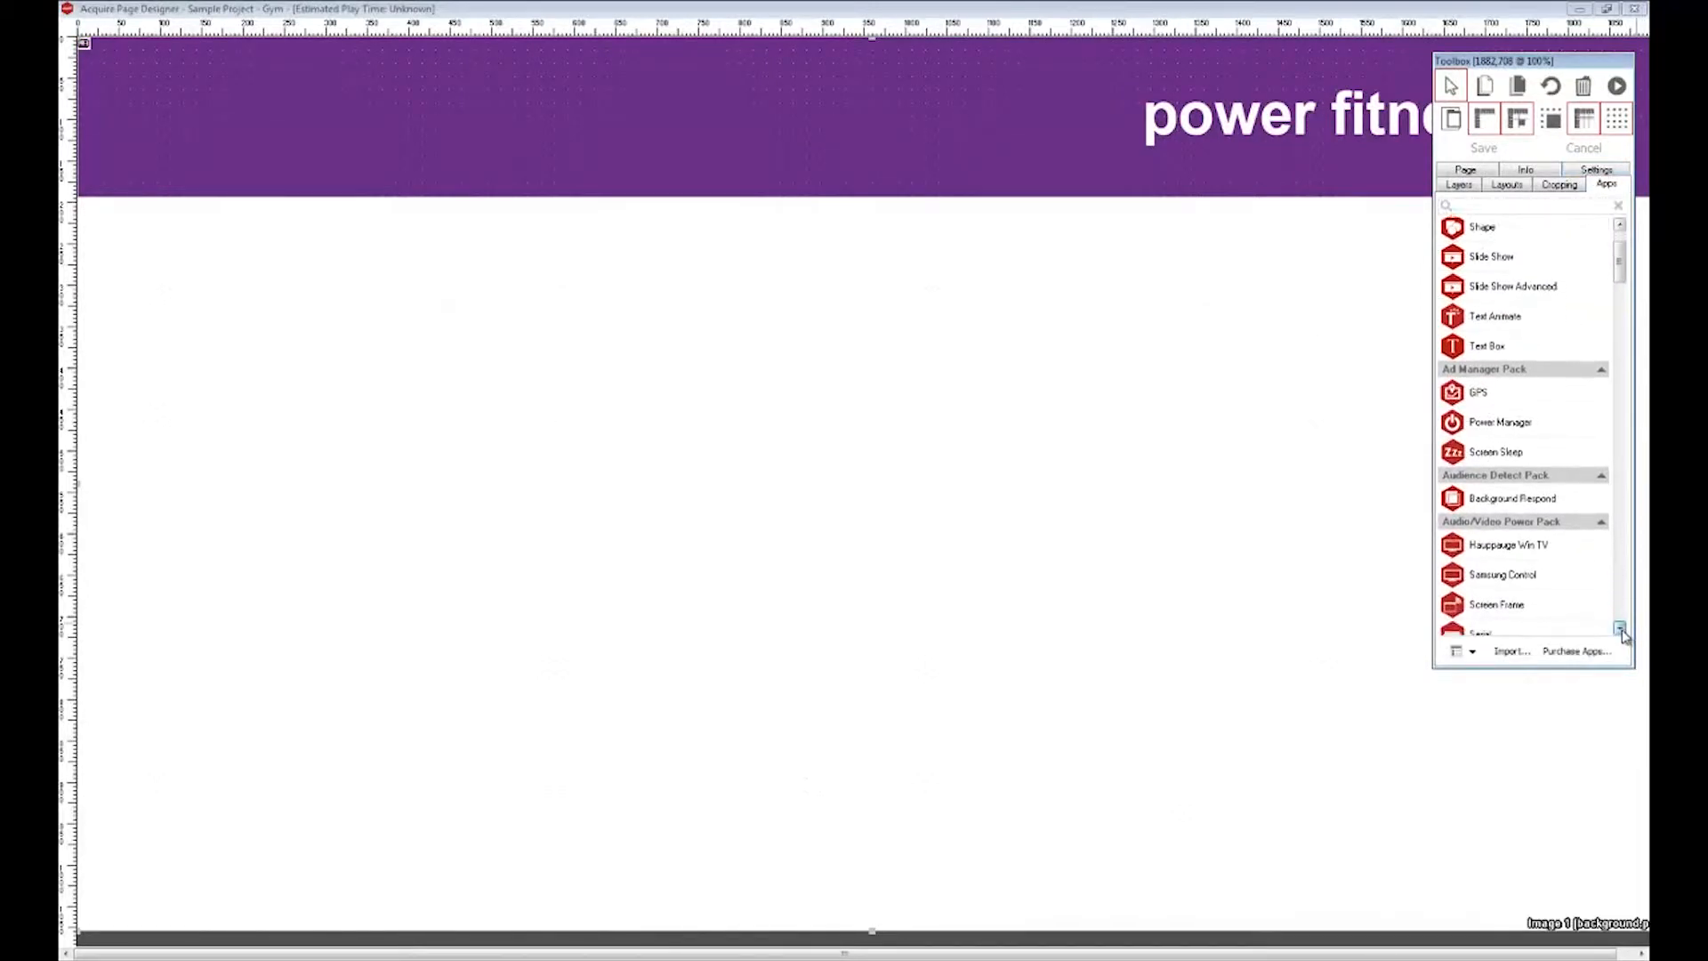
pyautogui.click(1620, 628)
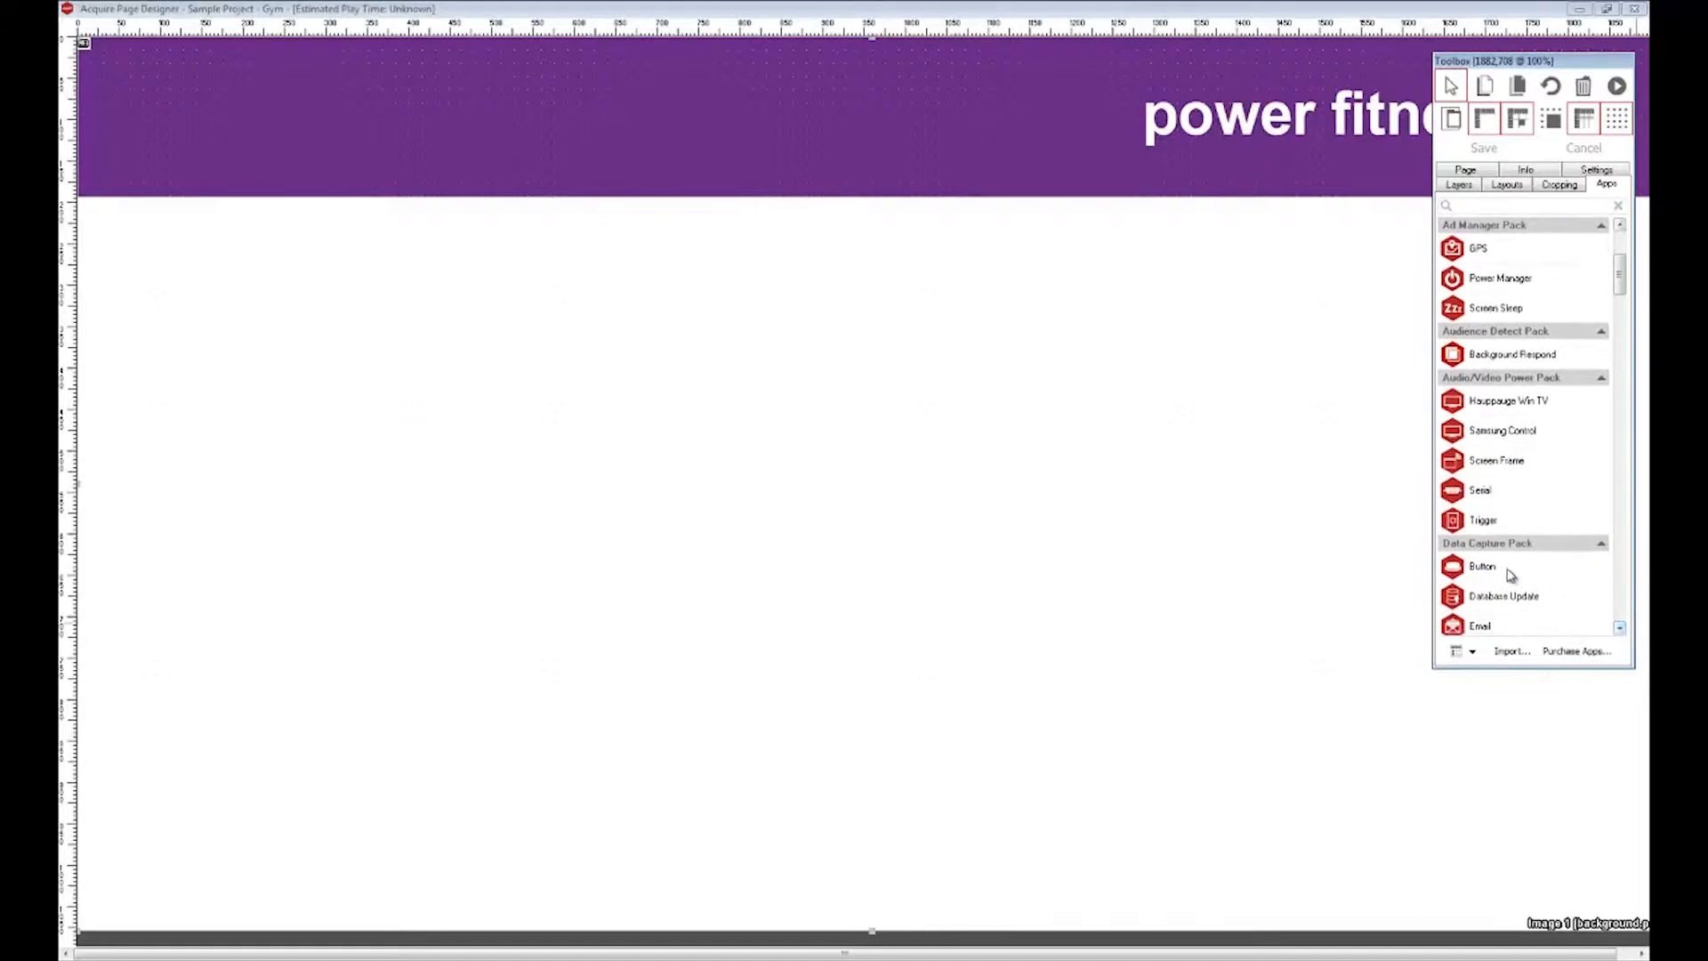
pyautogui.click(1510, 576)
pyautogui.moveTo(113, 74); pyautogui.dragTo(178, 171)
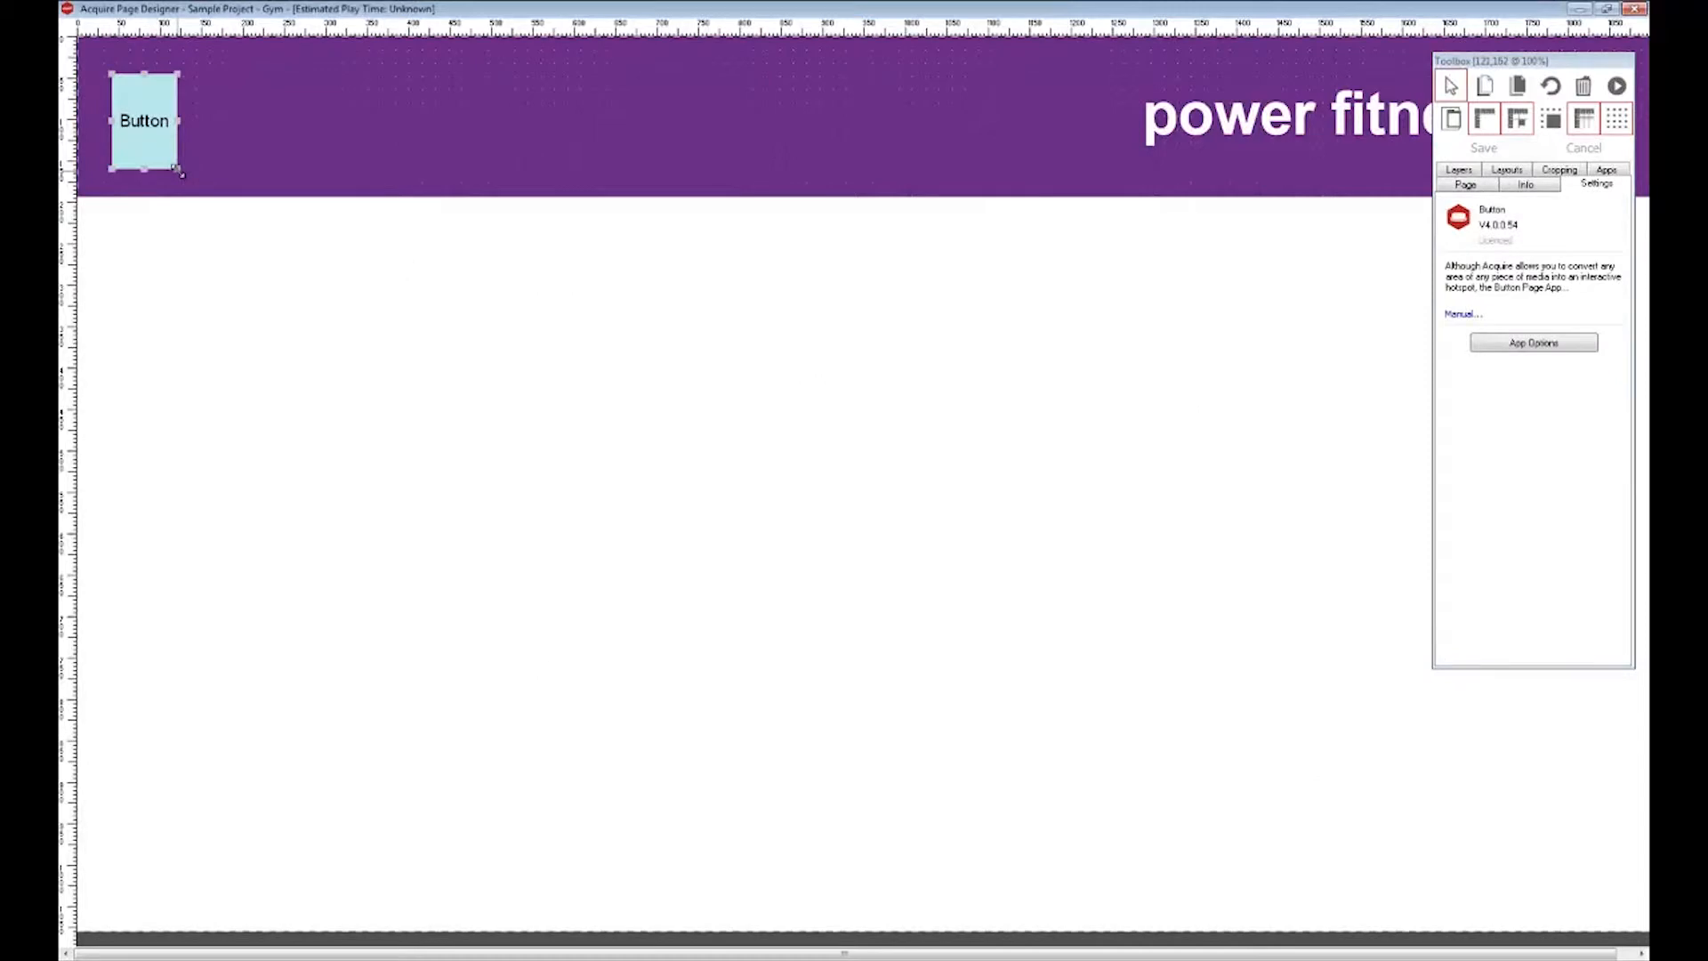
# Step: Use home button.png for the button's Normal and Pushed state images and clear its caption text
pyautogui.click(1532, 345)
pyautogui.click(710, 352)
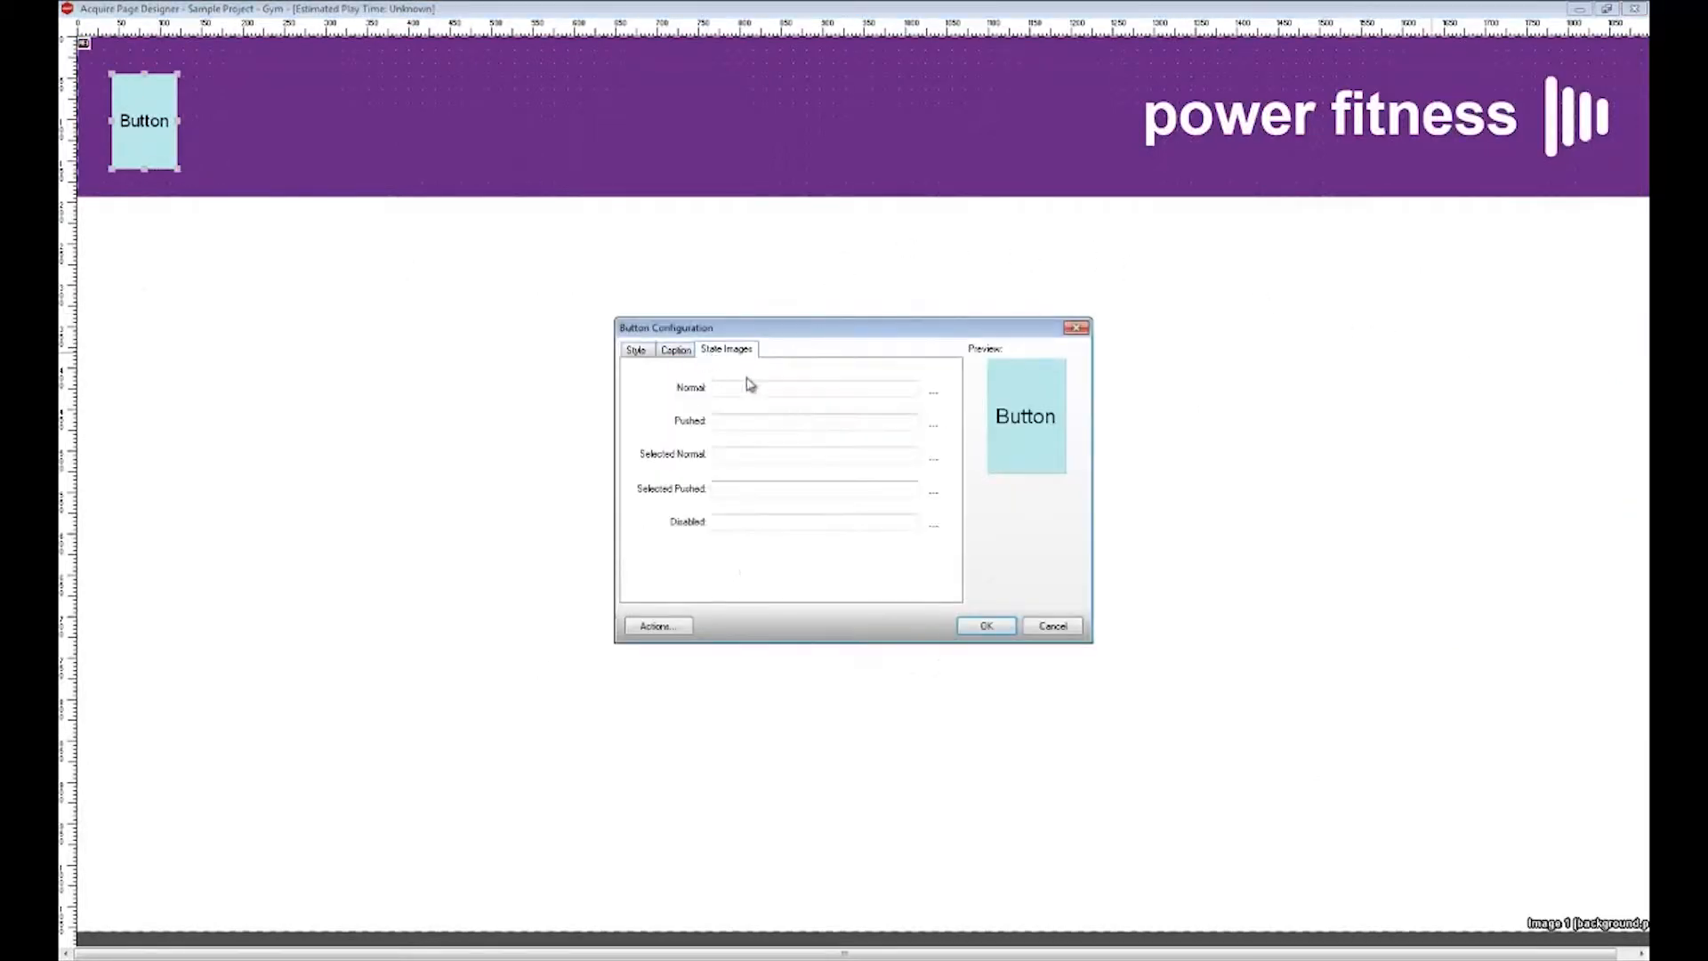
pyautogui.click(931, 389)
pyautogui.click(836, 405)
pyautogui.click(1175, 780)
pyautogui.click(929, 424)
pyautogui.click(836, 405)
pyautogui.click(1175, 781)
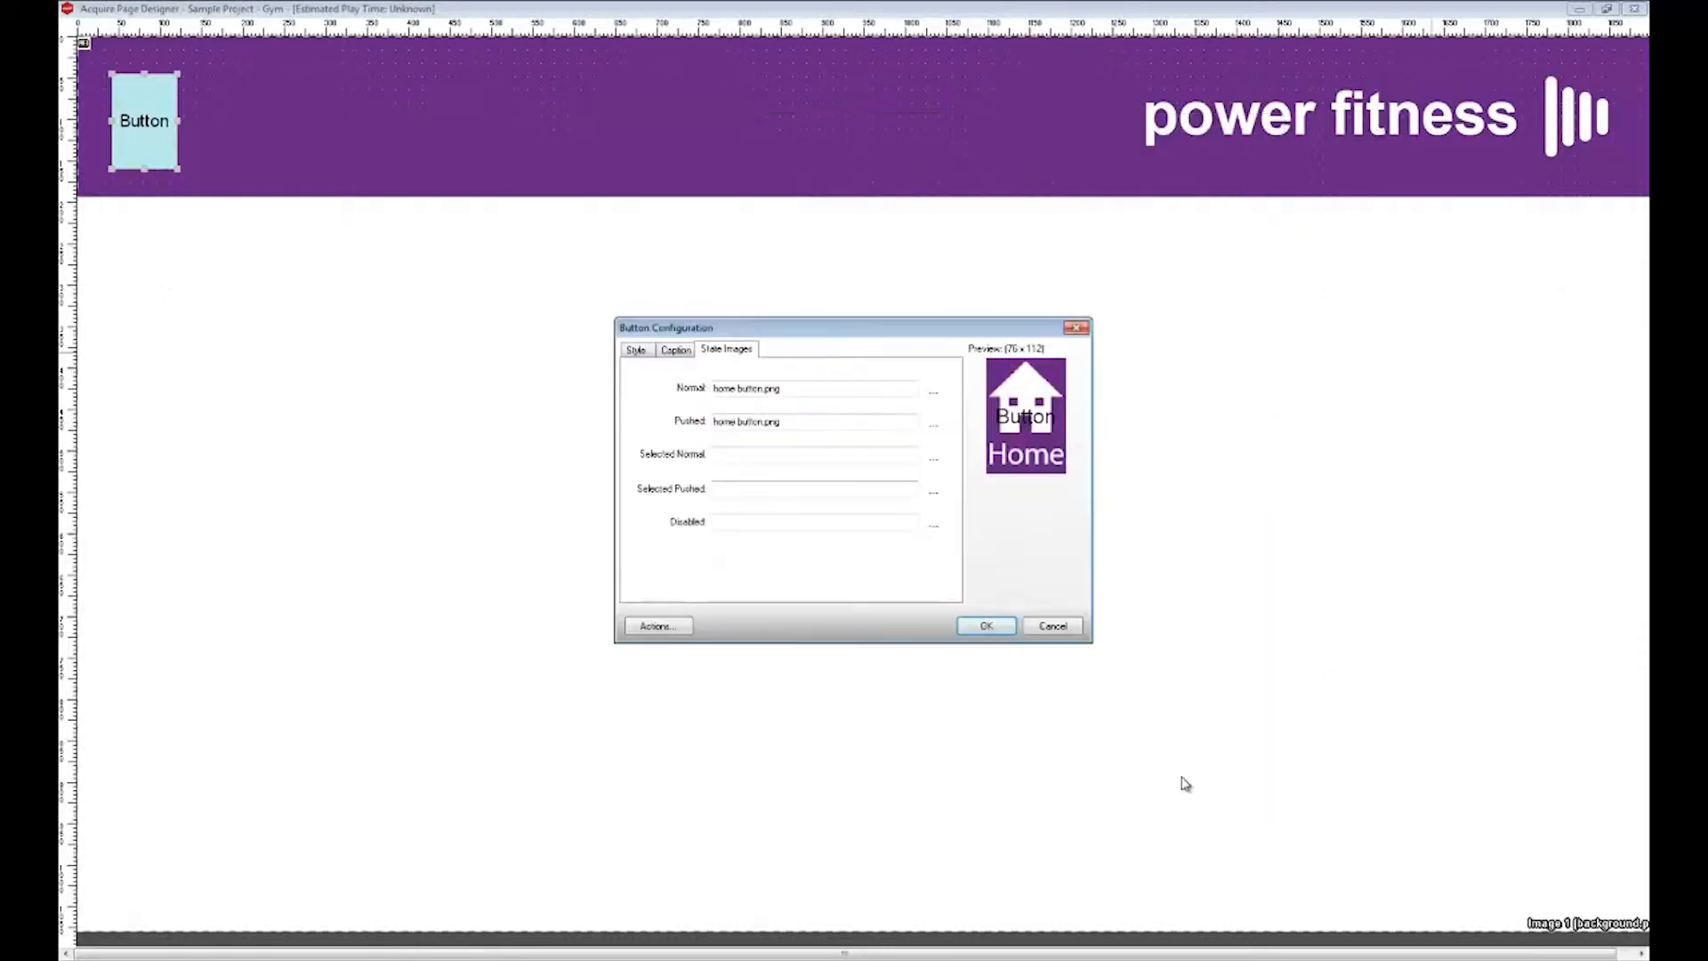
pyautogui.click(676, 349)
pyautogui.press('Delete')
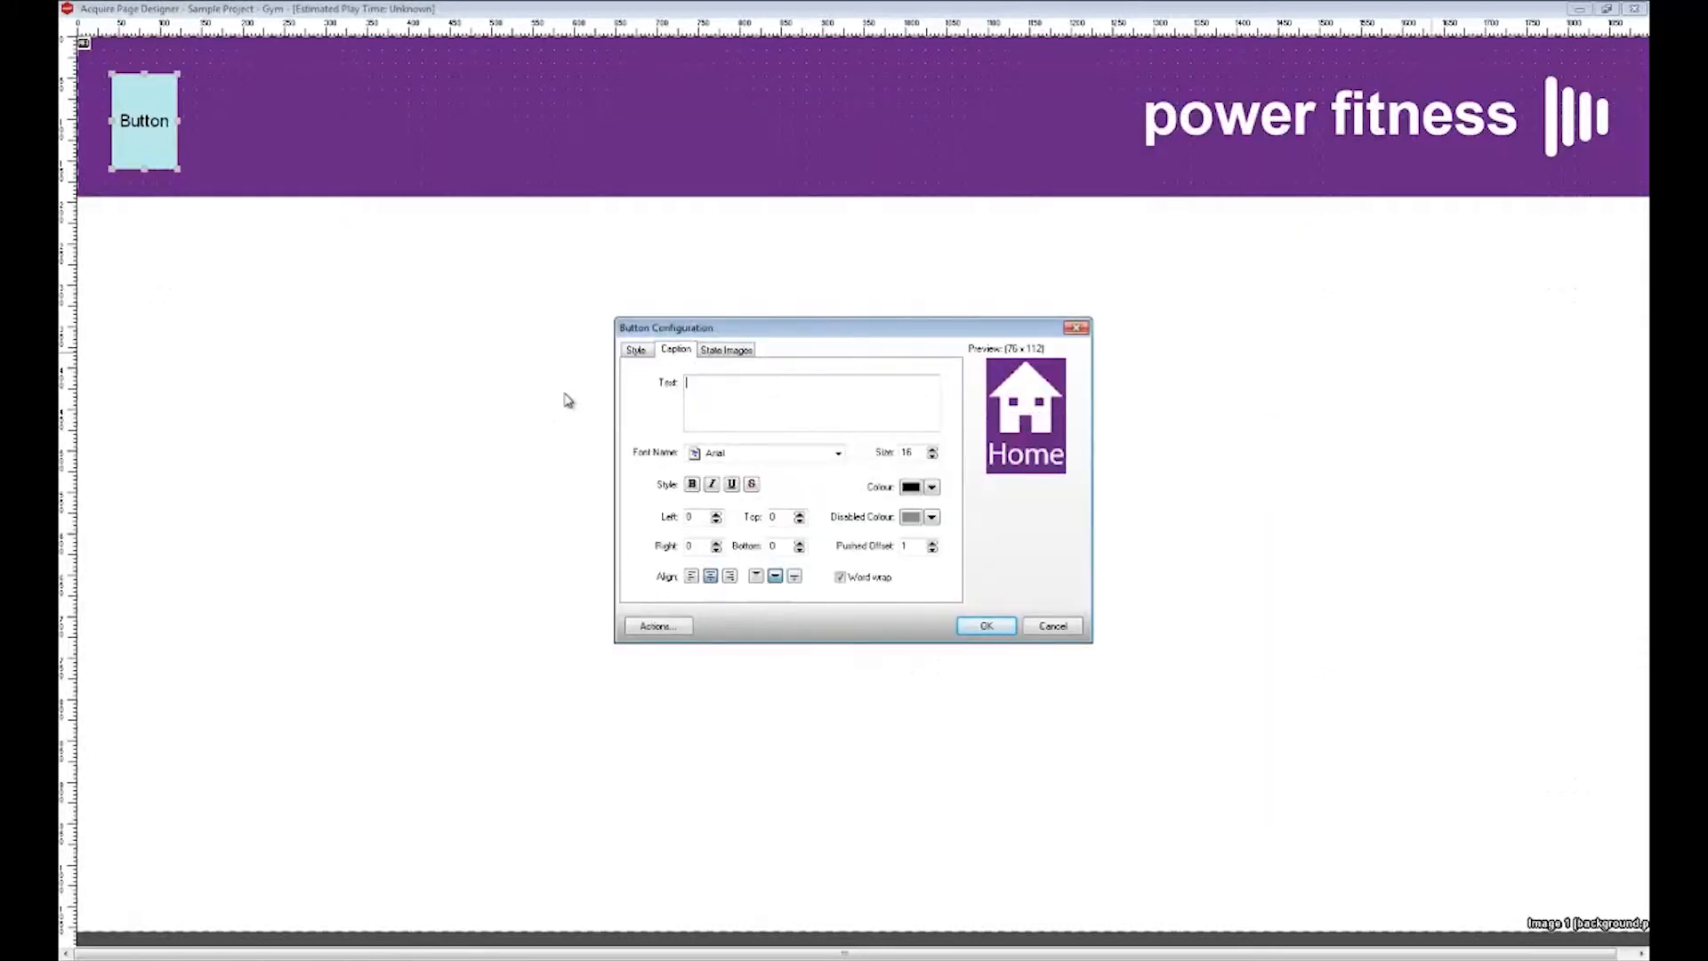
# Step: Add a Click action to the home button that jumps to the Start Screen page
pyautogui.click(655, 626)
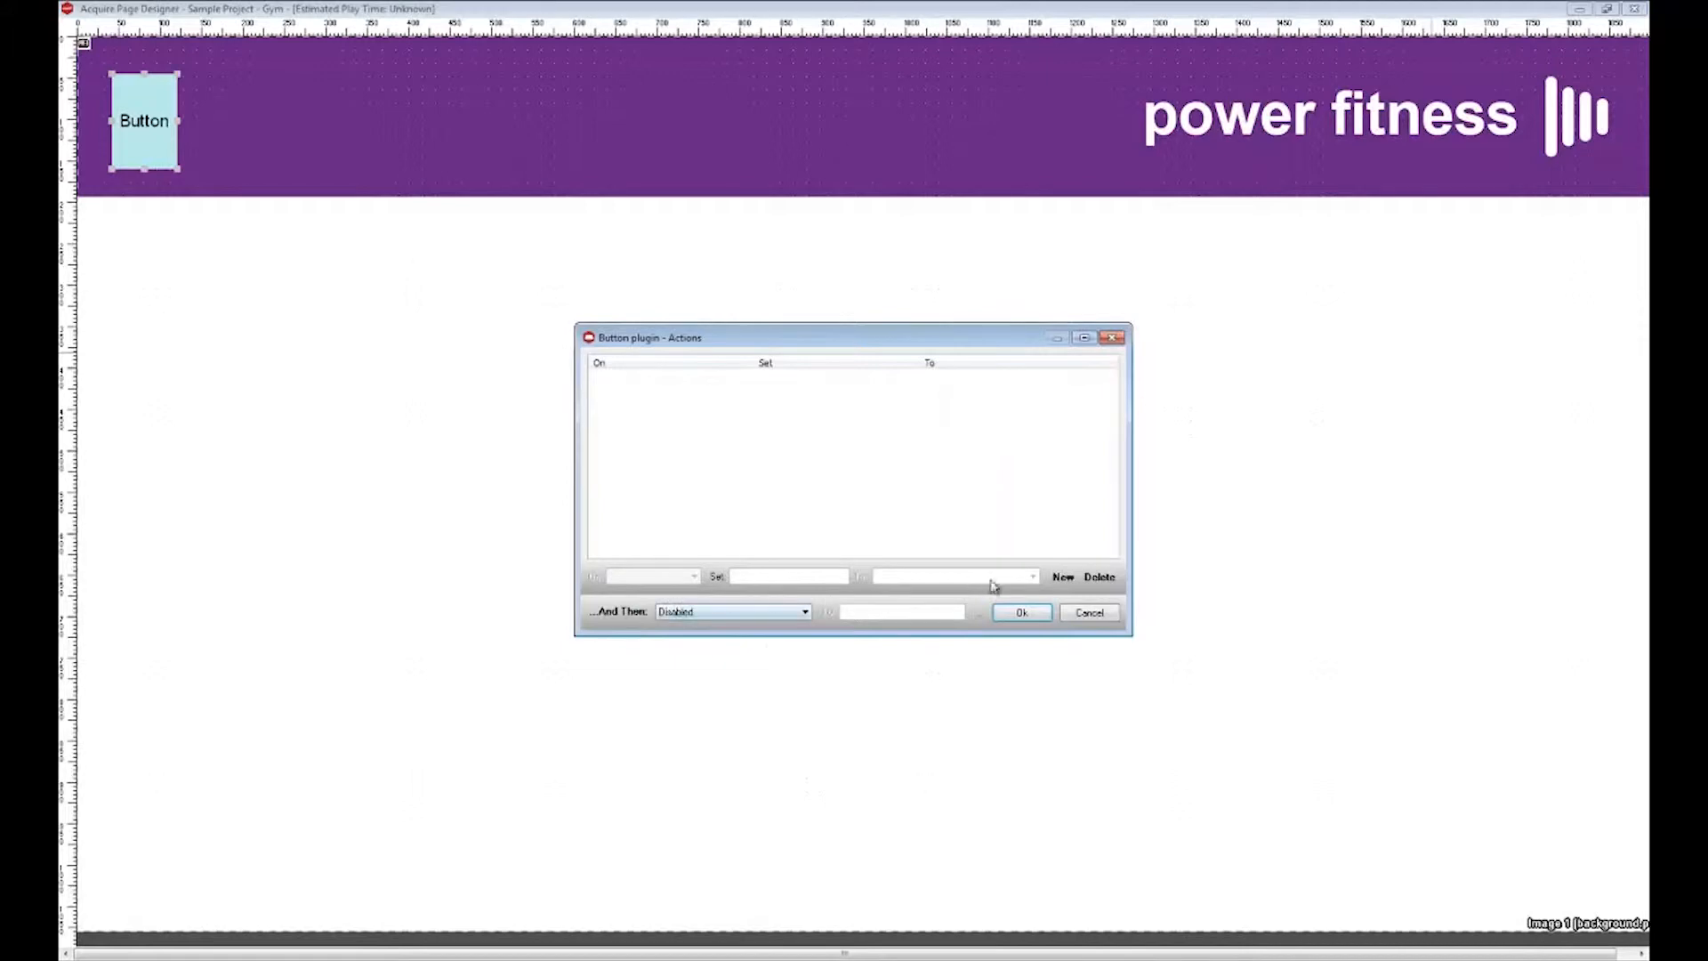
pyautogui.click(1063, 577)
pyautogui.click(765, 612)
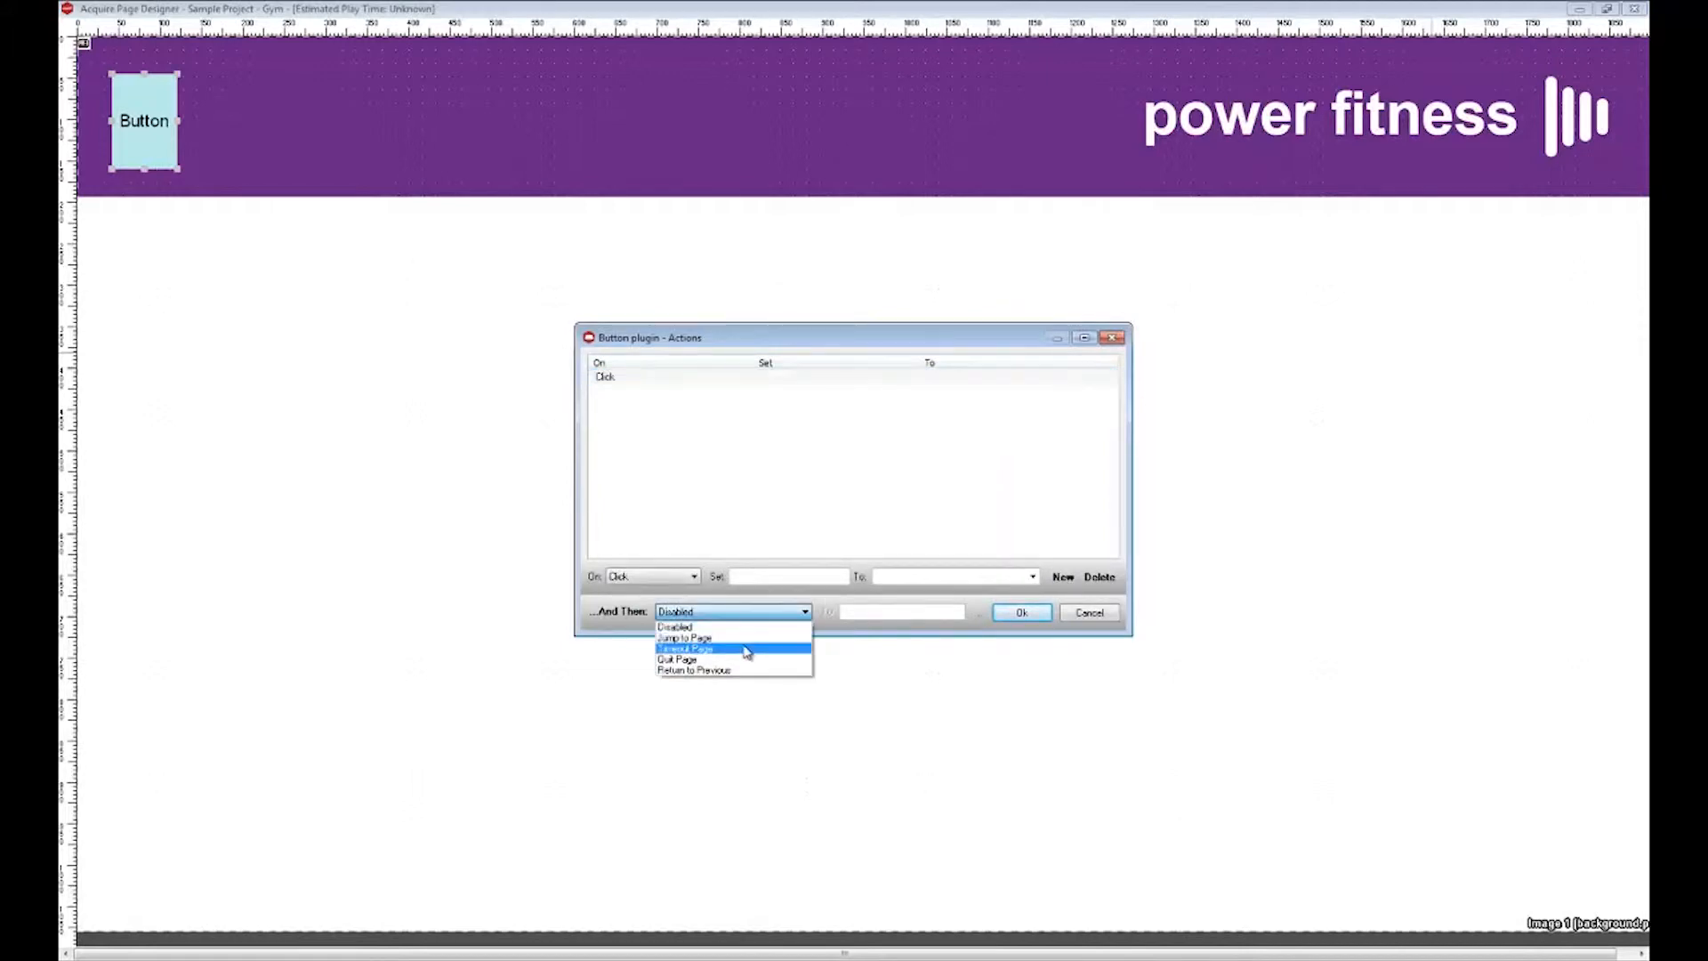
pyautogui.click(746, 647)
pyautogui.click(975, 616)
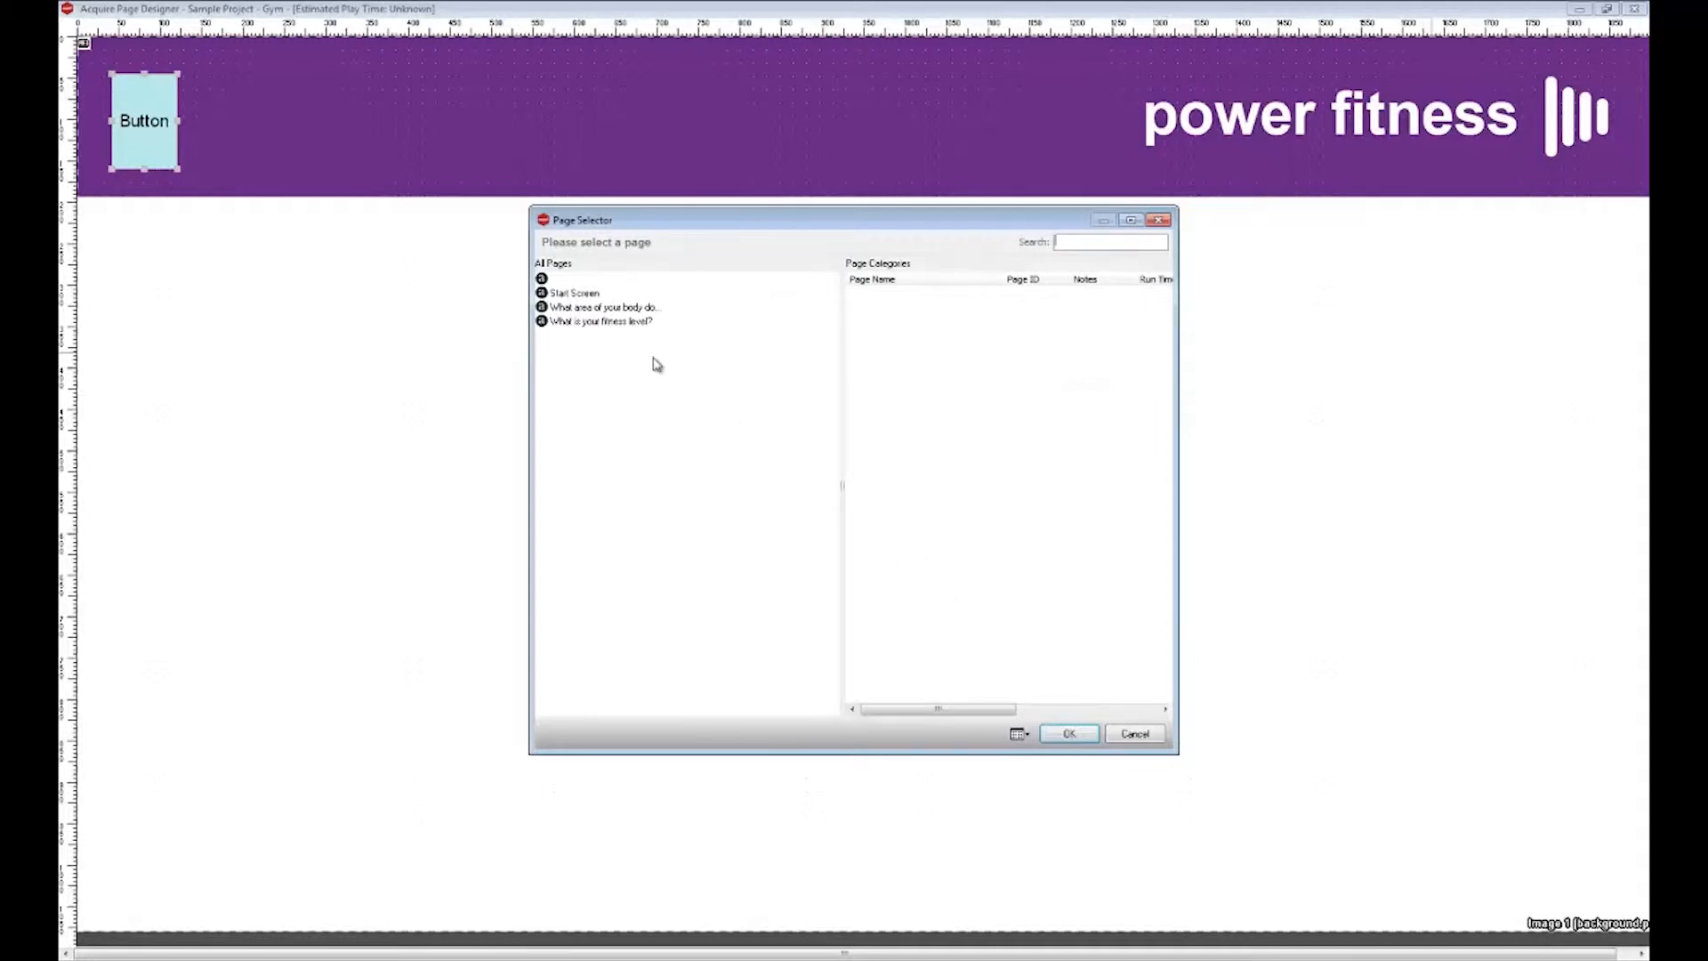
pyautogui.click(574, 294)
pyautogui.click(1042, 734)
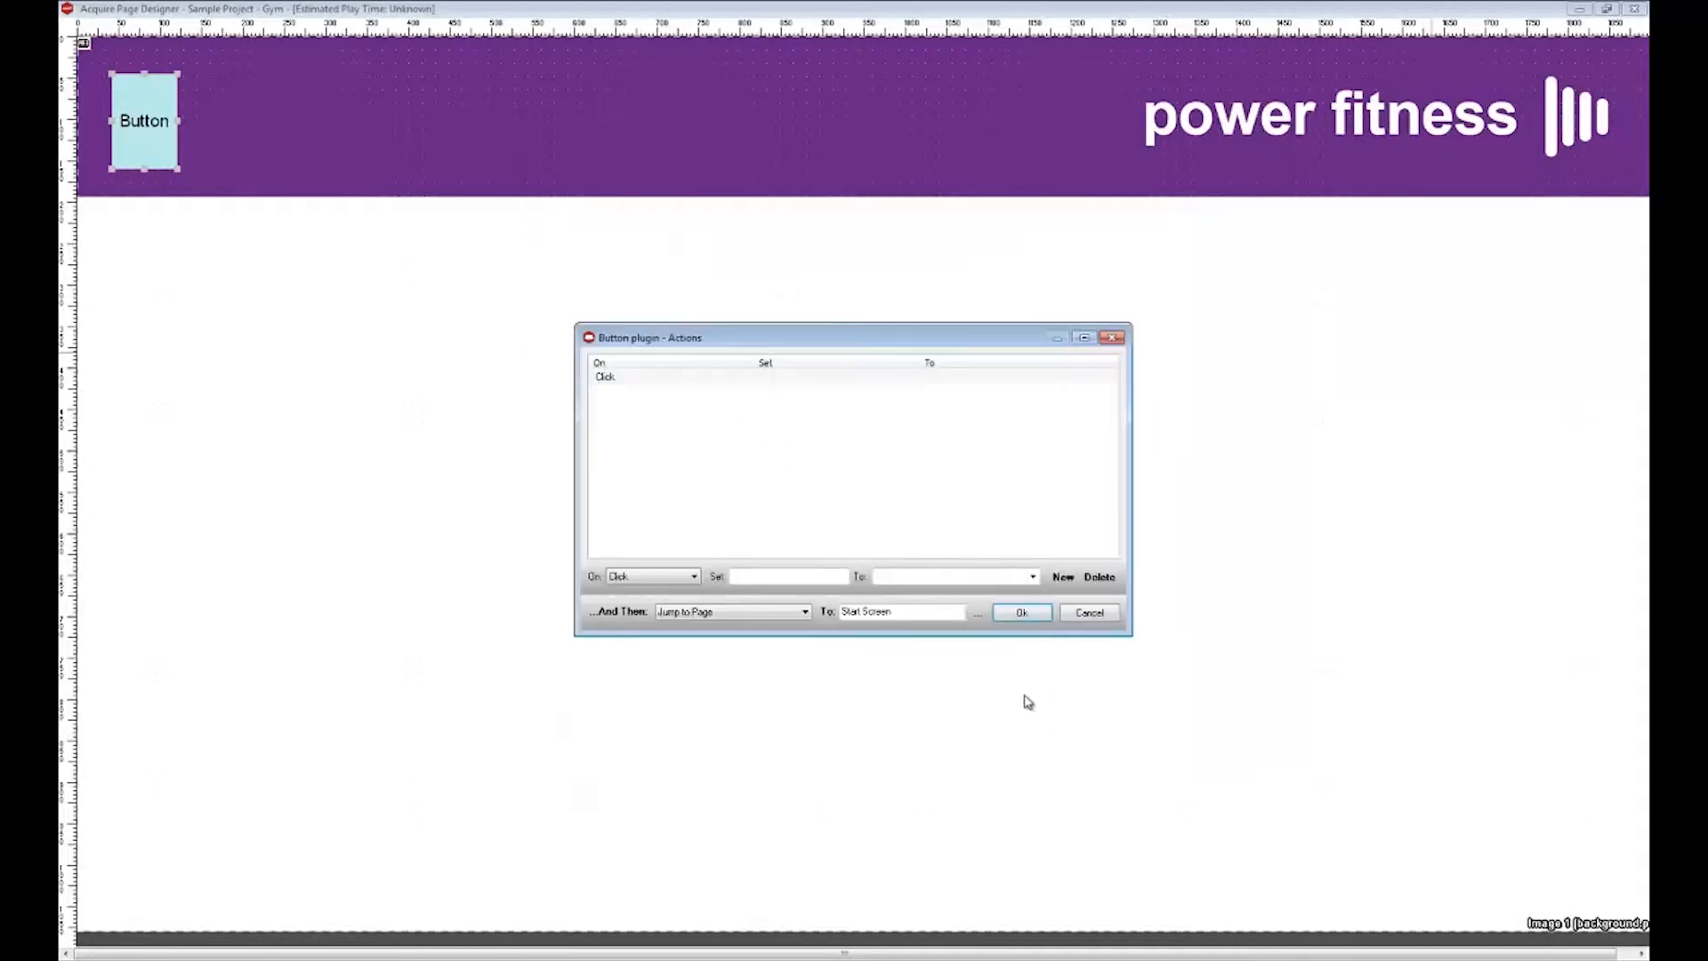
pyautogui.click(1021, 612)
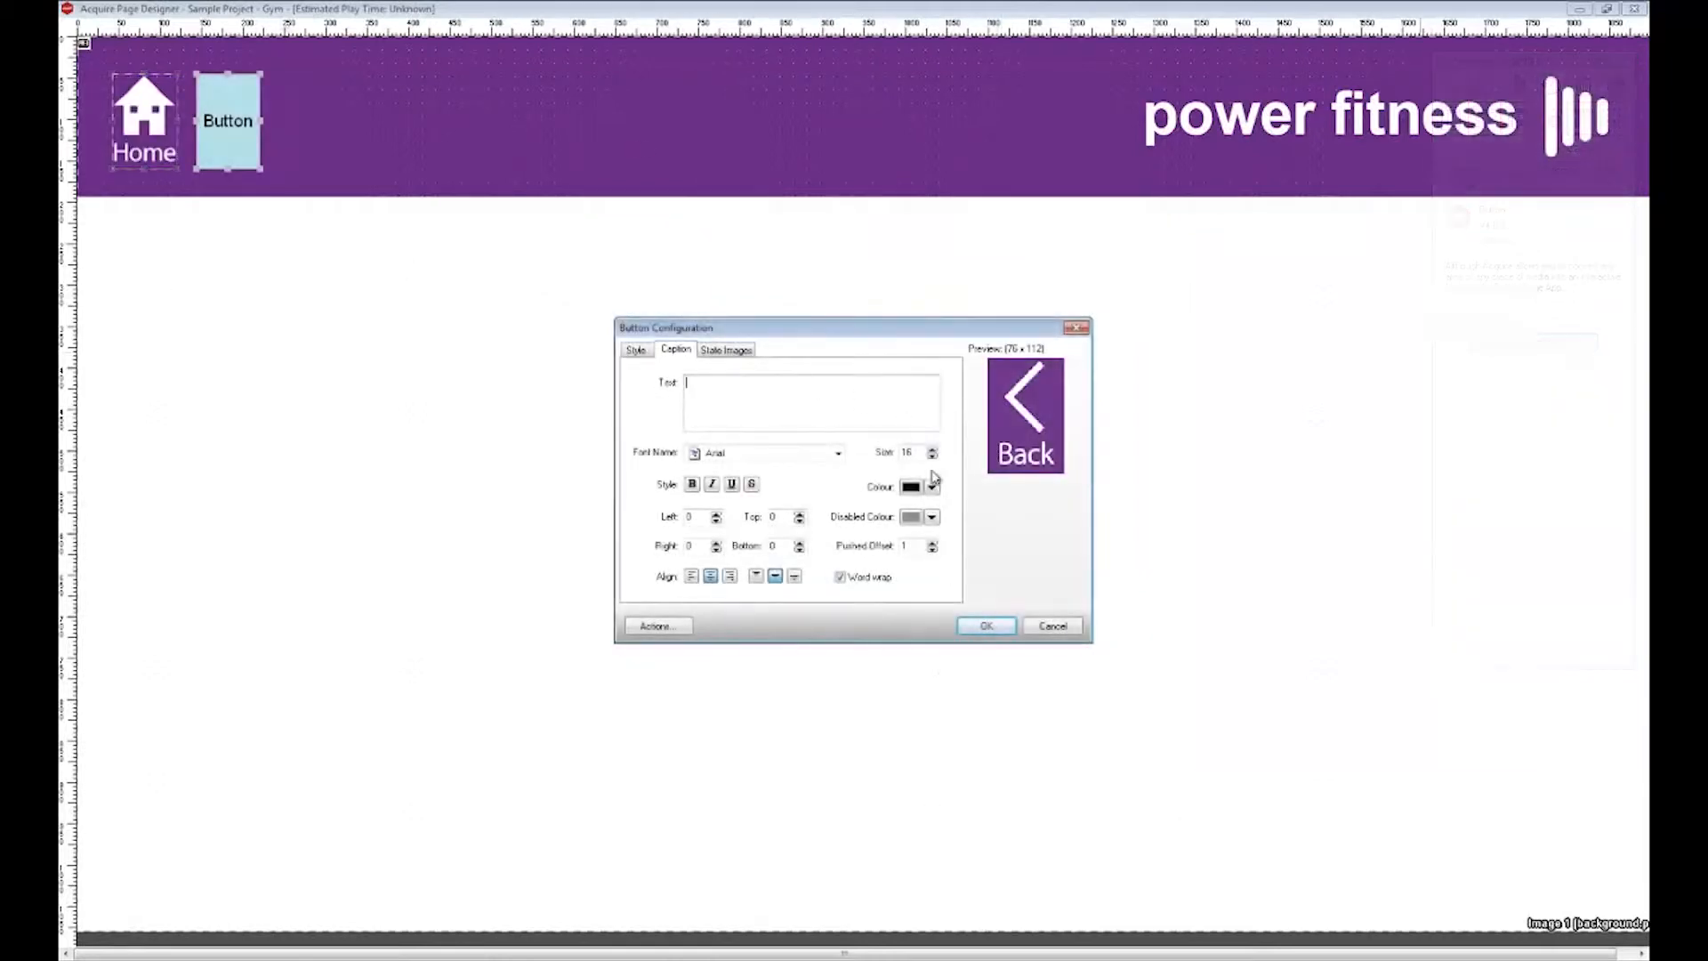
# Step: Add a Click action to the back button that jumps to the "What is your fitness level?" page and apply the button configuration
pyautogui.click(655, 625)
pyautogui.click(1051, 578)
pyautogui.click(805, 611)
pyautogui.click(702, 640)
pyautogui.click(996, 613)
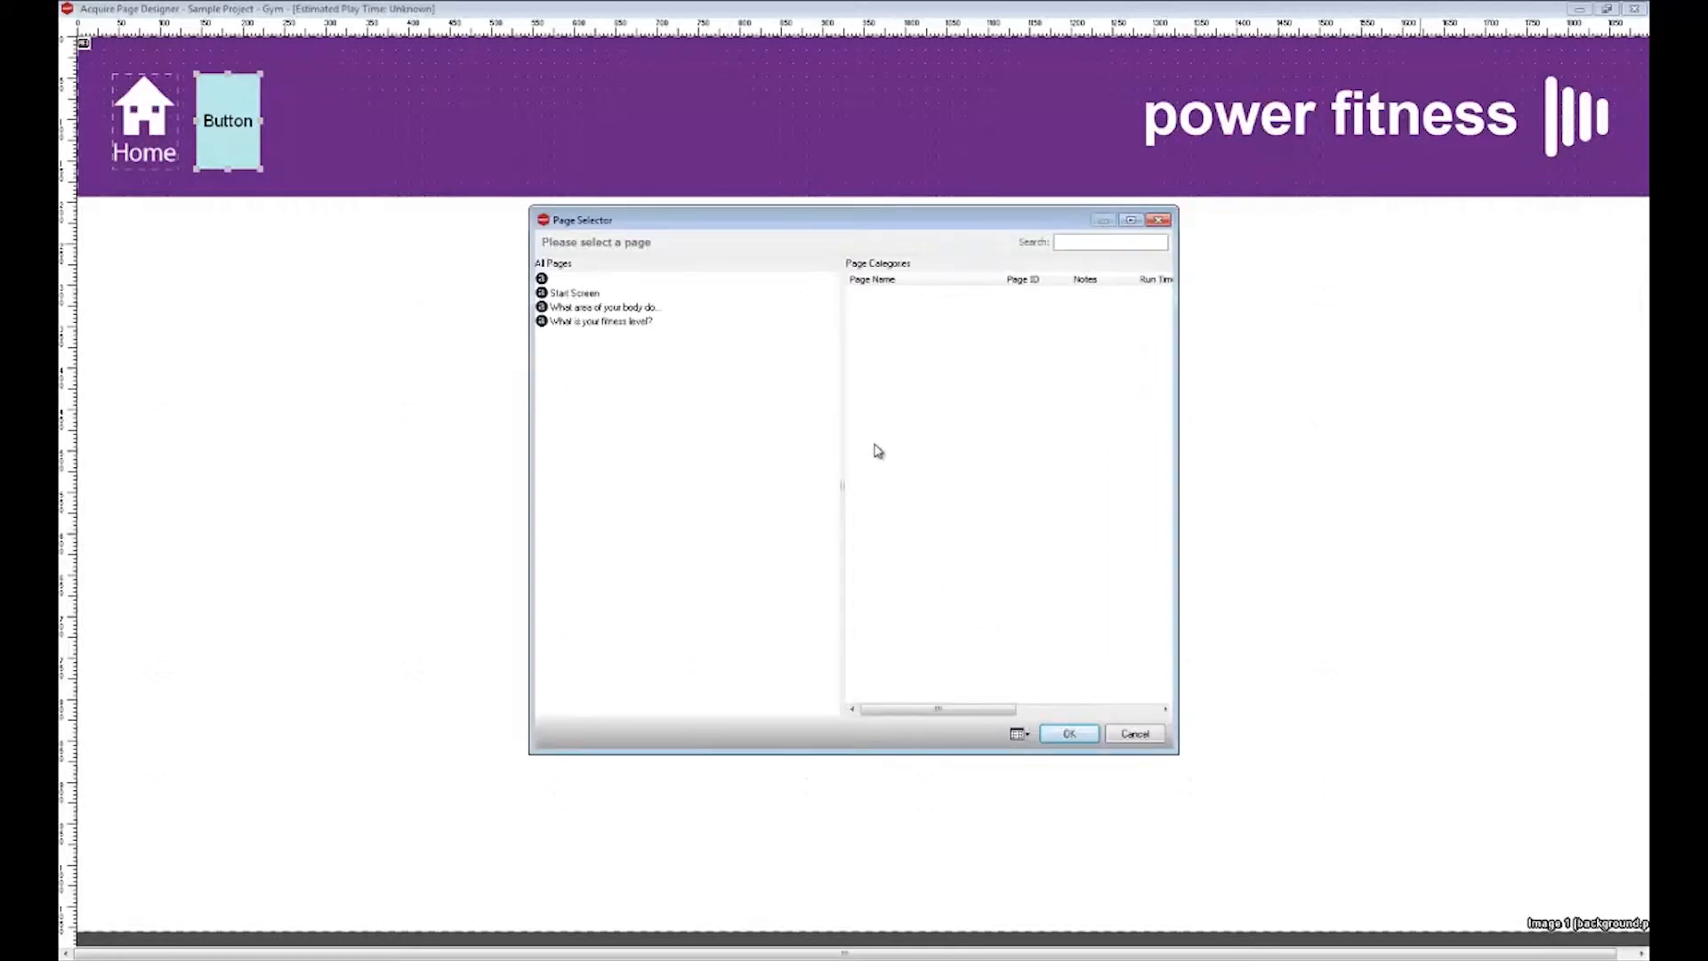
pyautogui.click(641, 321)
pyautogui.click(1055, 734)
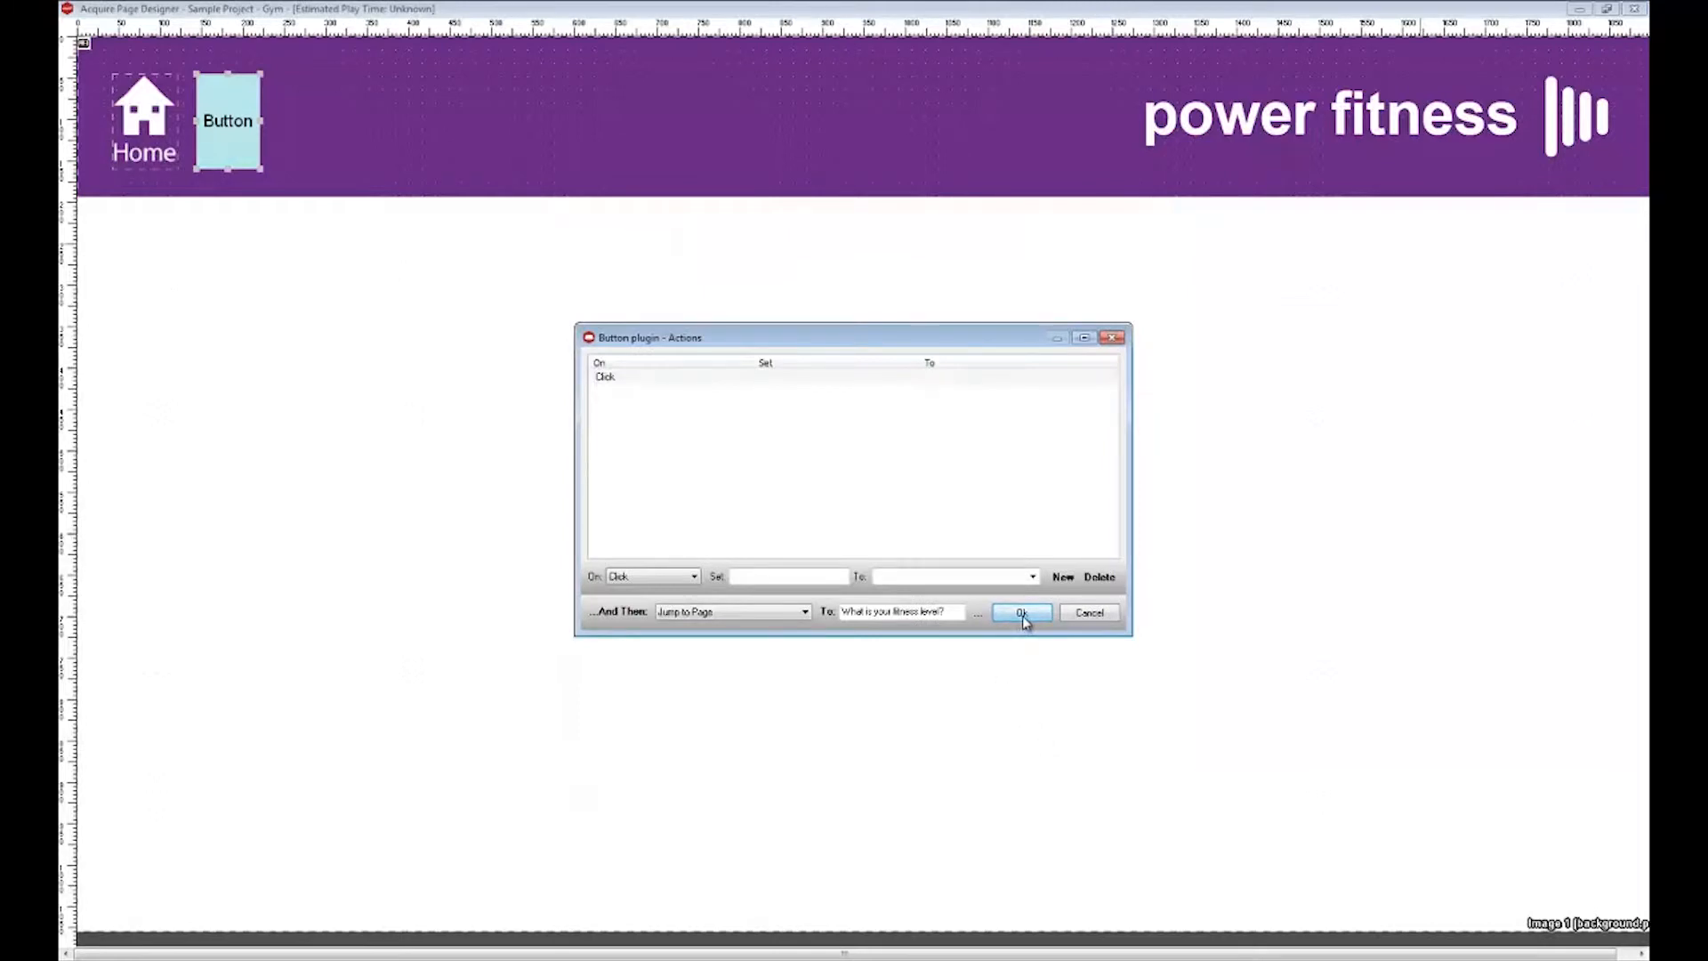
pyautogui.click(1022, 613)
pyautogui.click(987, 626)
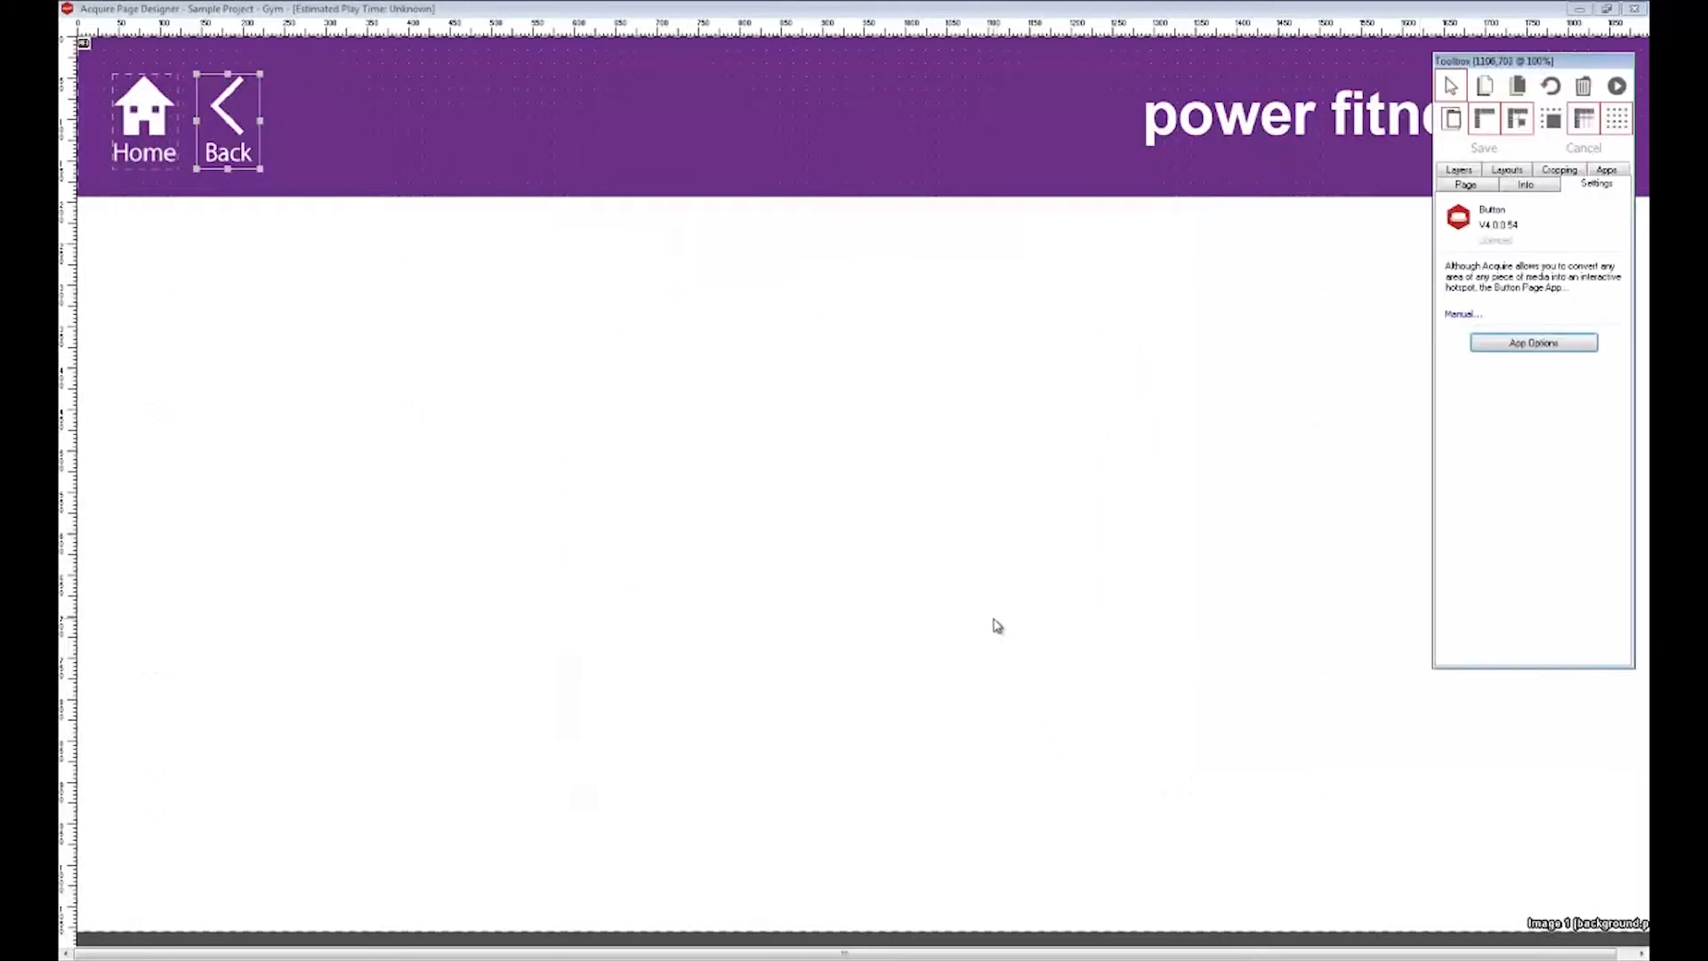
# Step: Add a text box below the header's Home and Back buttons and enter "Cardio" as its text
pyautogui.click(993, 634)
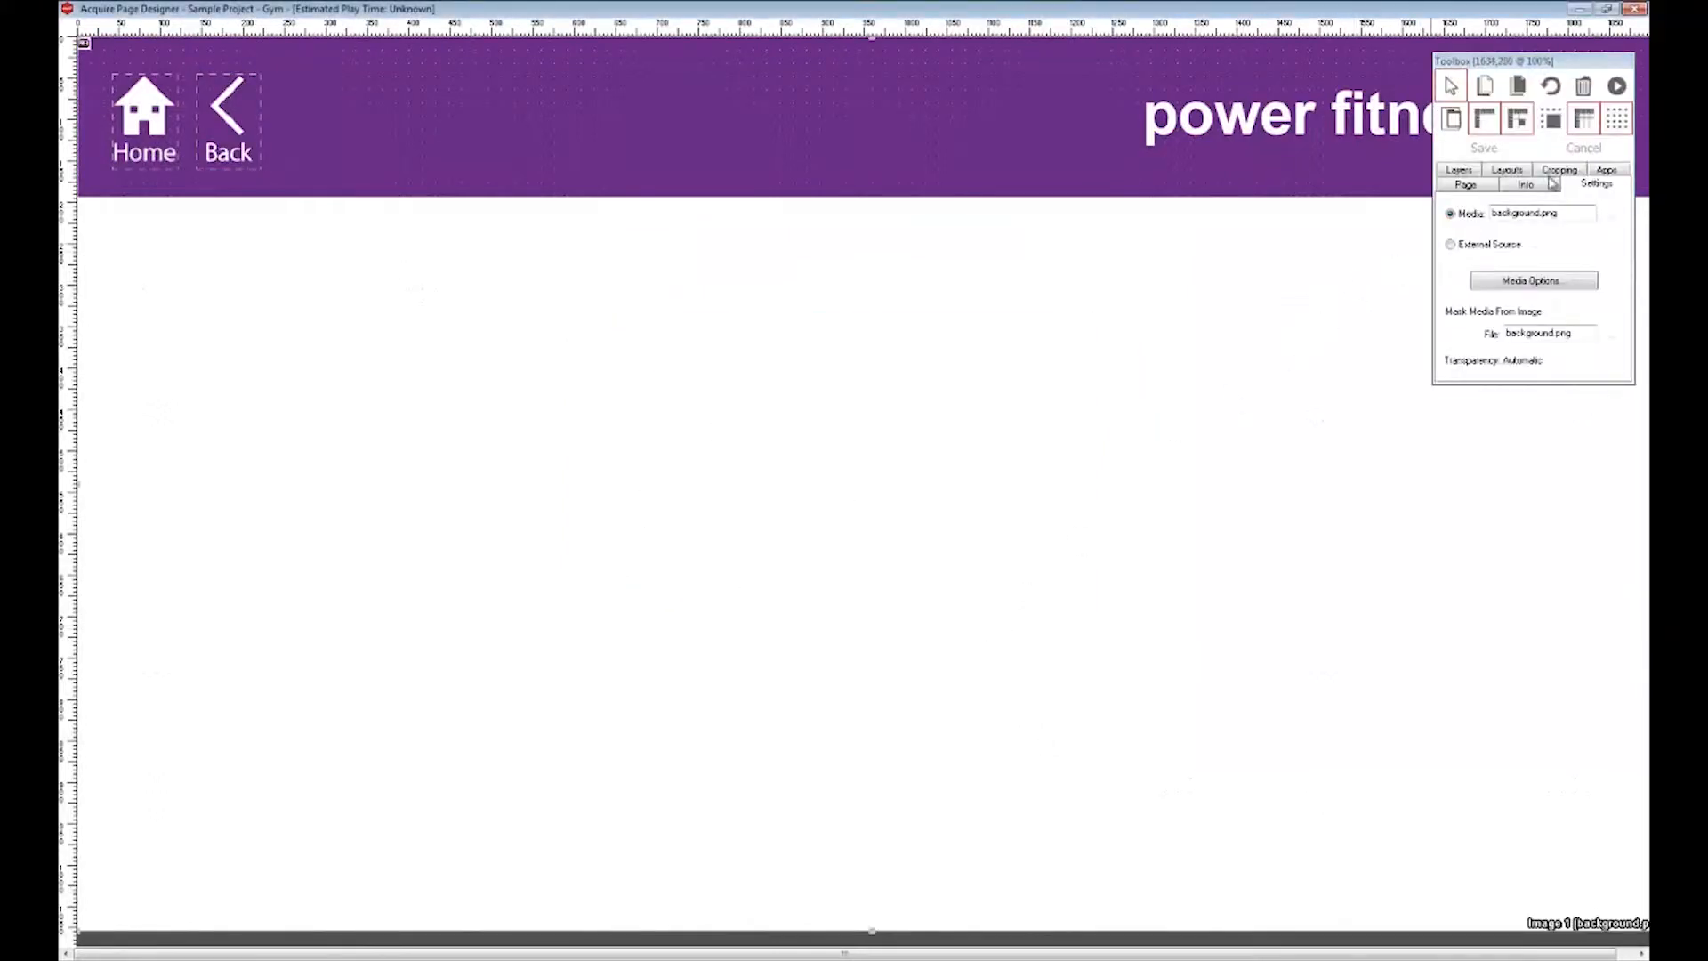
pyautogui.click(1612, 171)
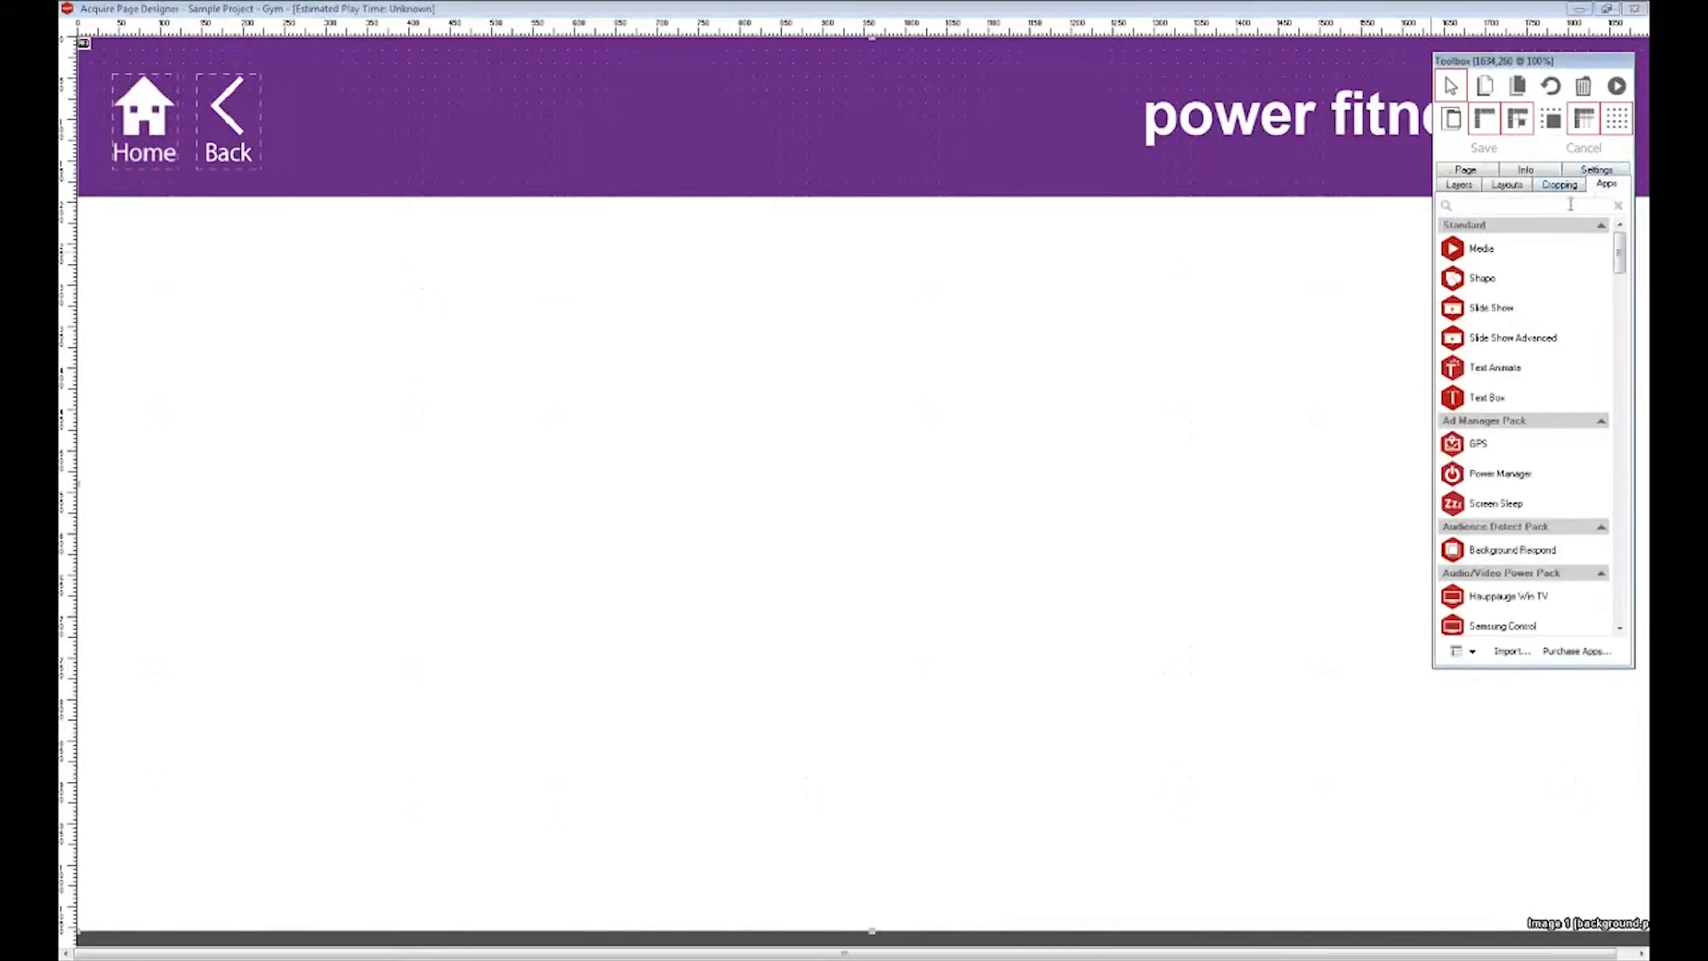
pyautogui.click(1484, 399)
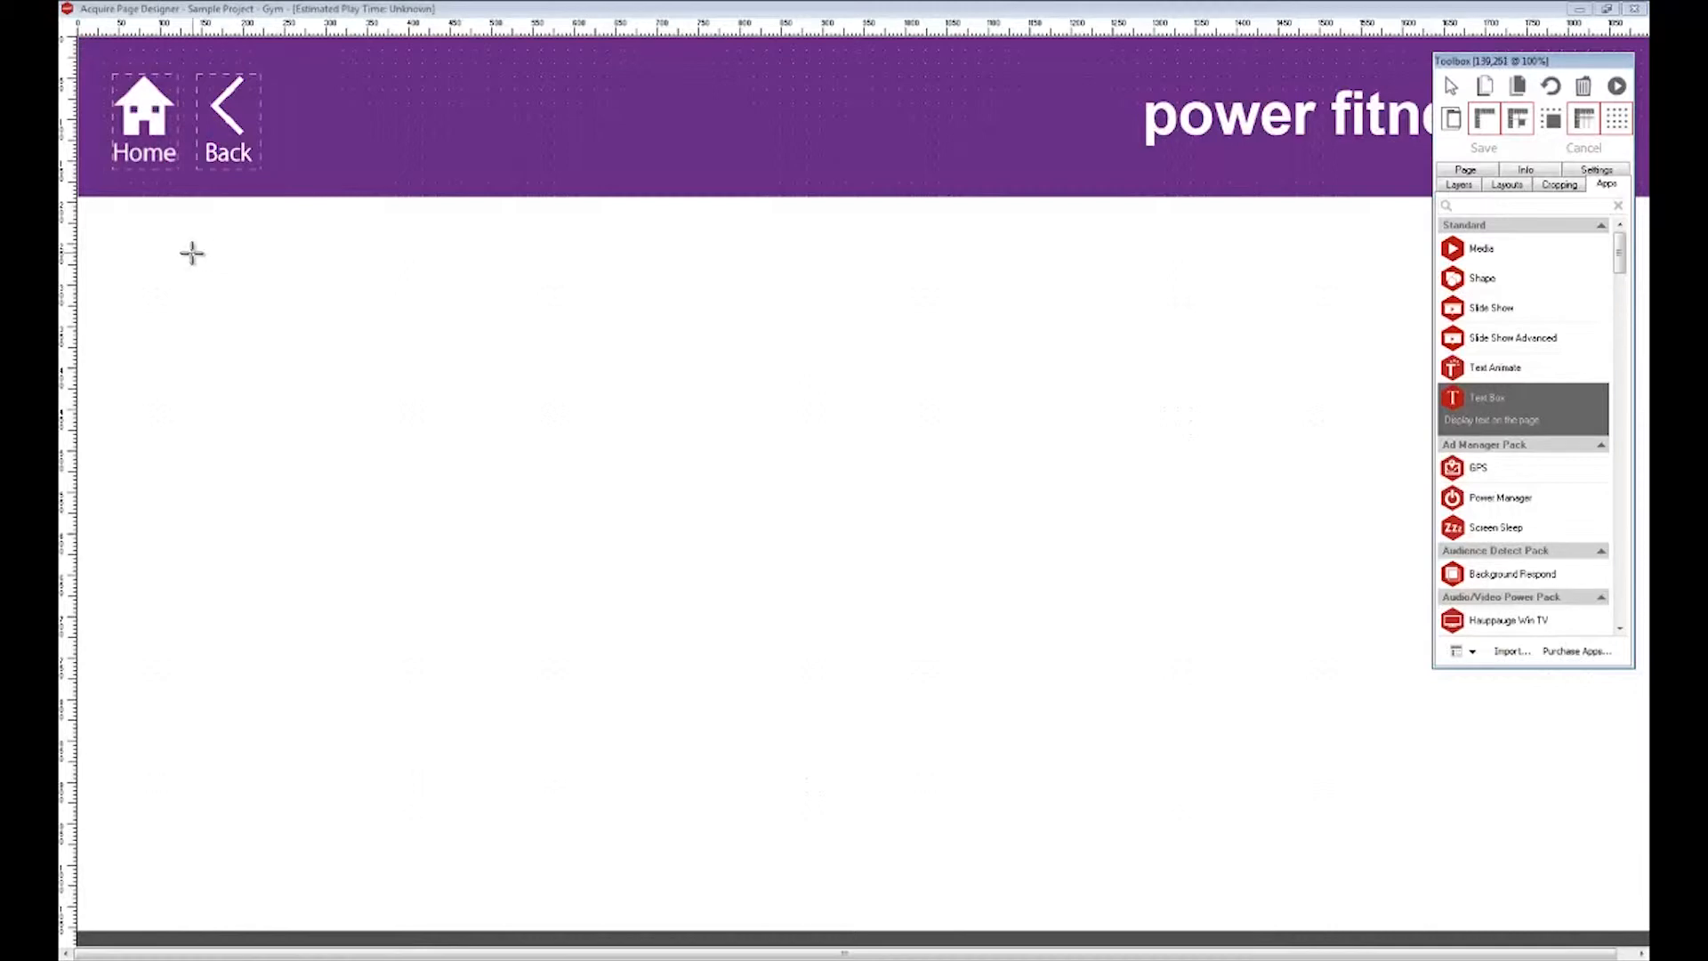
pyautogui.moveTo(192, 246); pyautogui.dragTo(522, 322)
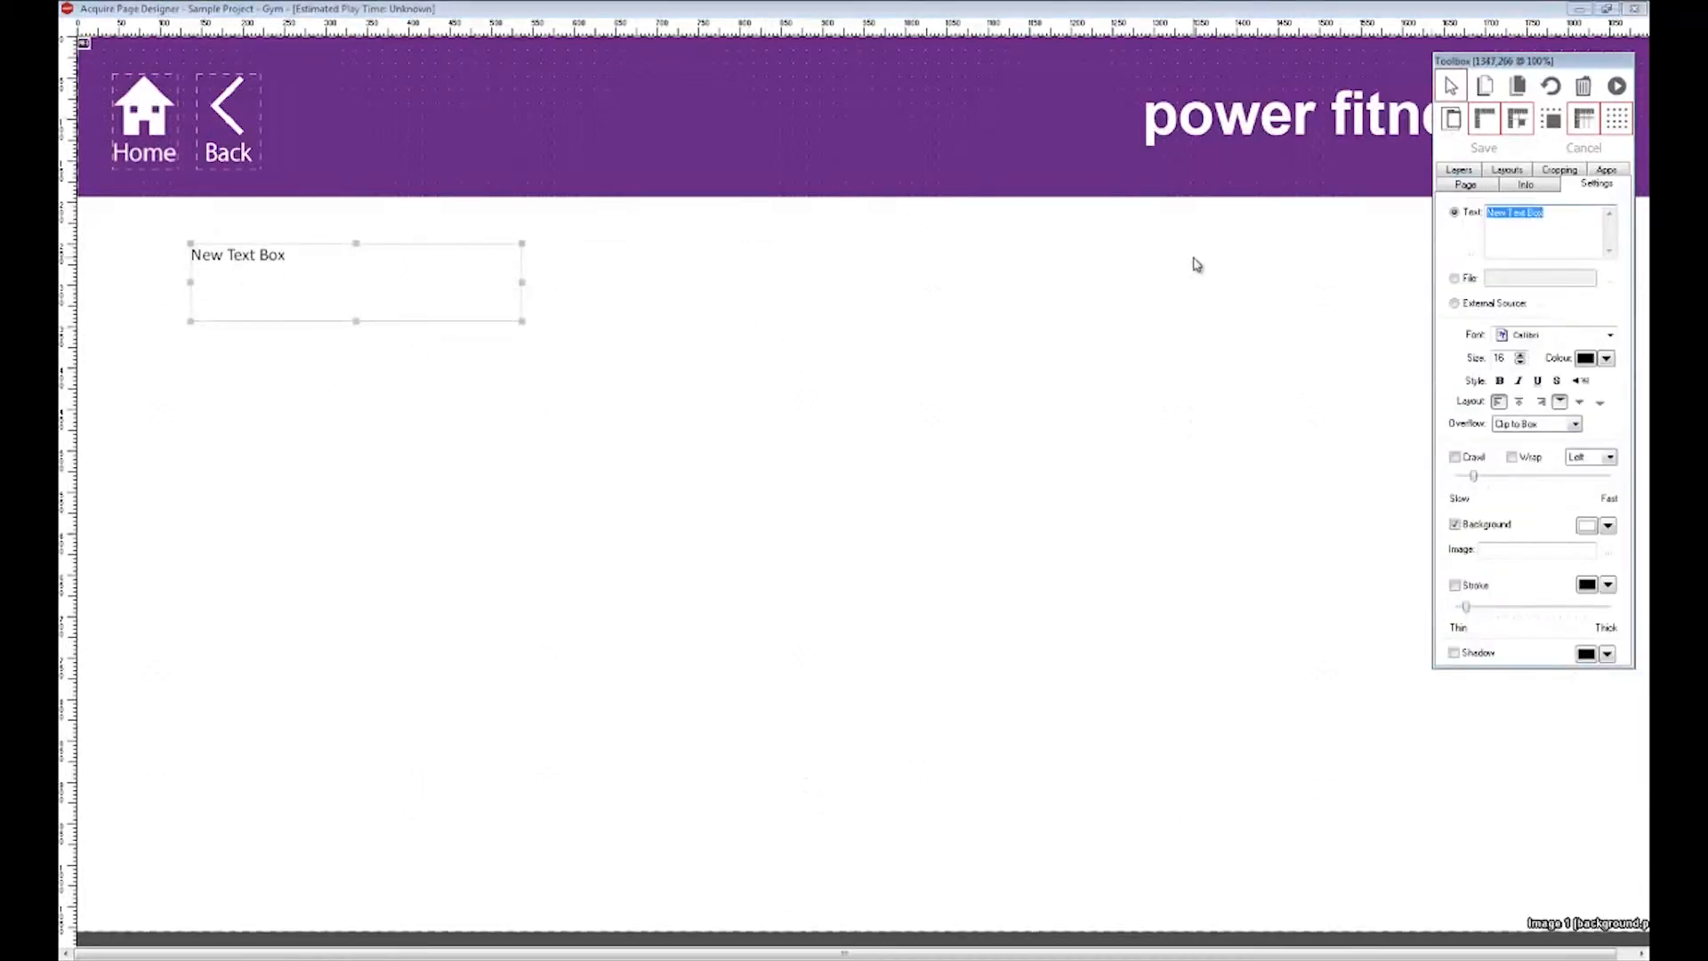
pyautogui.write('Cardio')
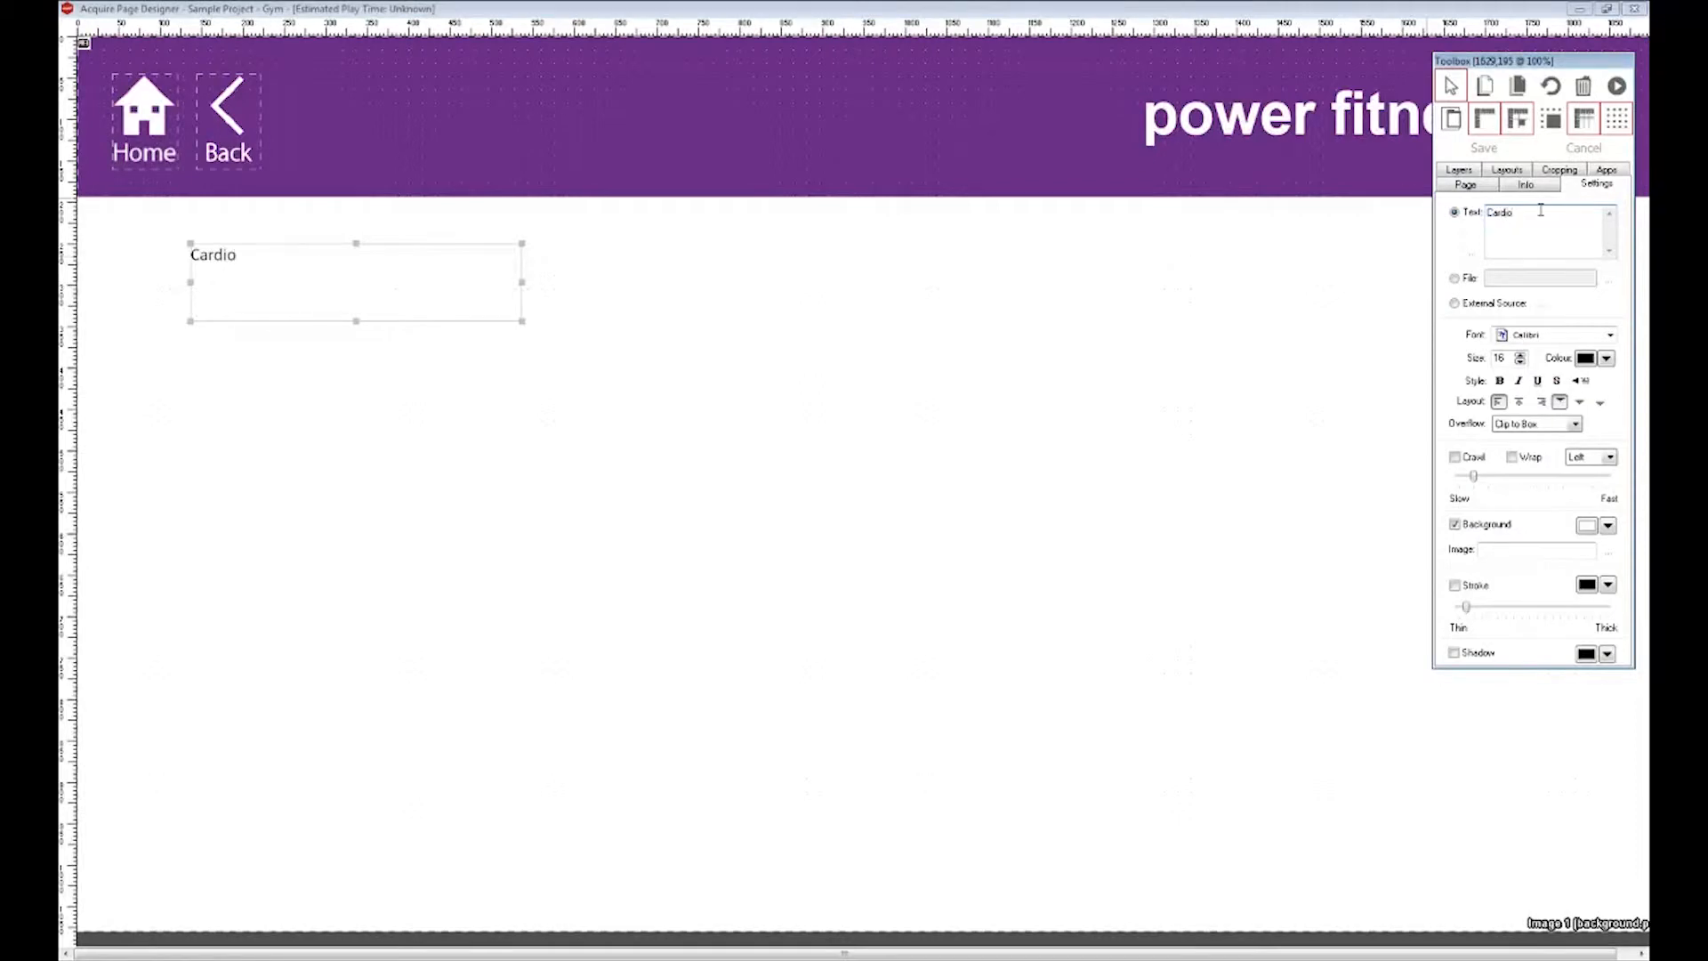
# Step: Set the font colour of the "Cardio" heading to a custom purple and deselect the text box
pyautogui.click(1606, 359)
pyautogui.click(1551, 572)
pyautogui.click(967, 400)
pyautogui.click(990, 181)
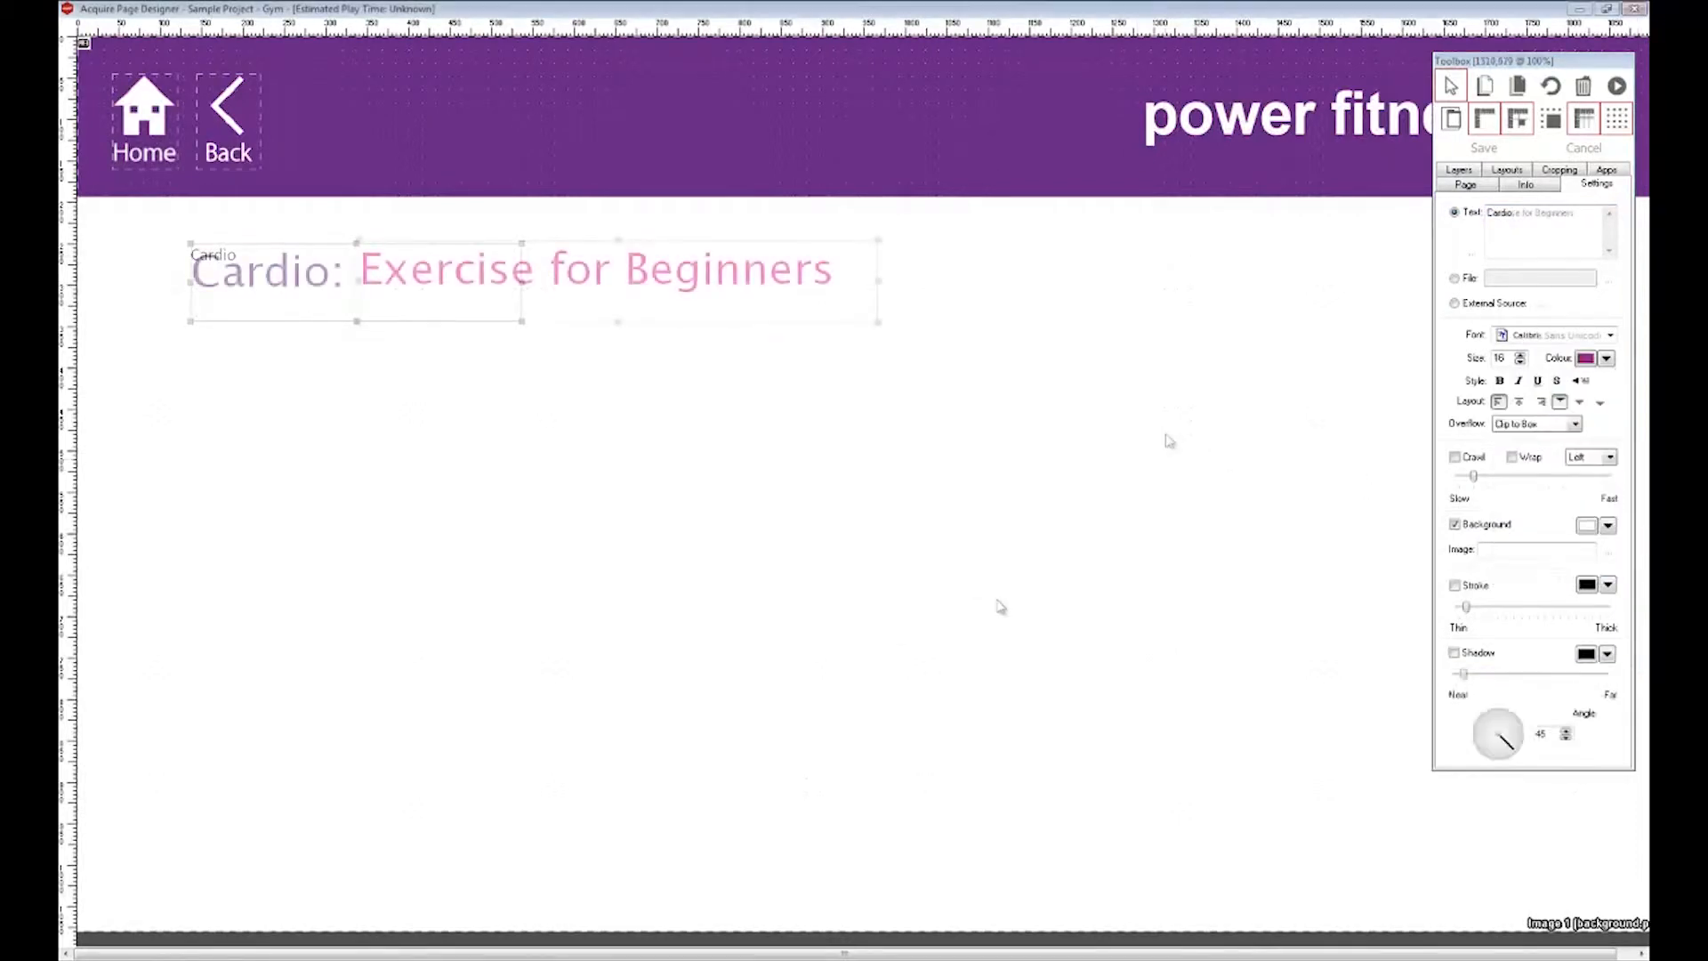
pyautogui.click(1156, 443)
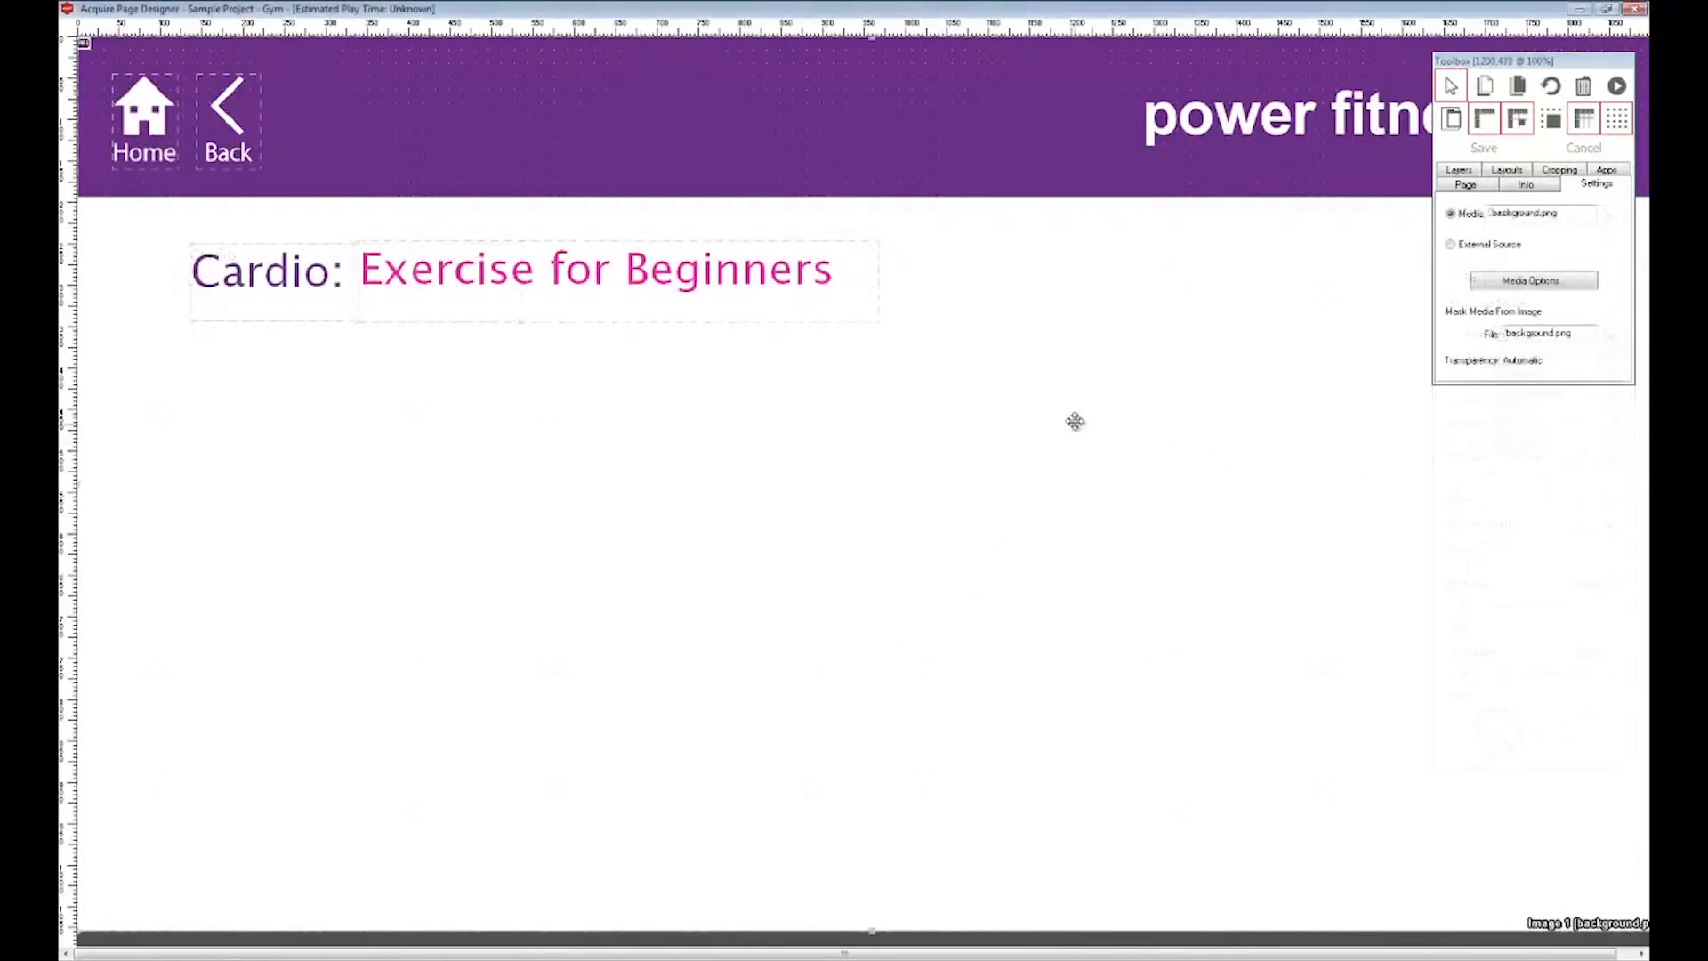
# Step: Add a large text box across the page below the heading and paste in the copied cardio advice text
pyautogui.click(1607, 170)
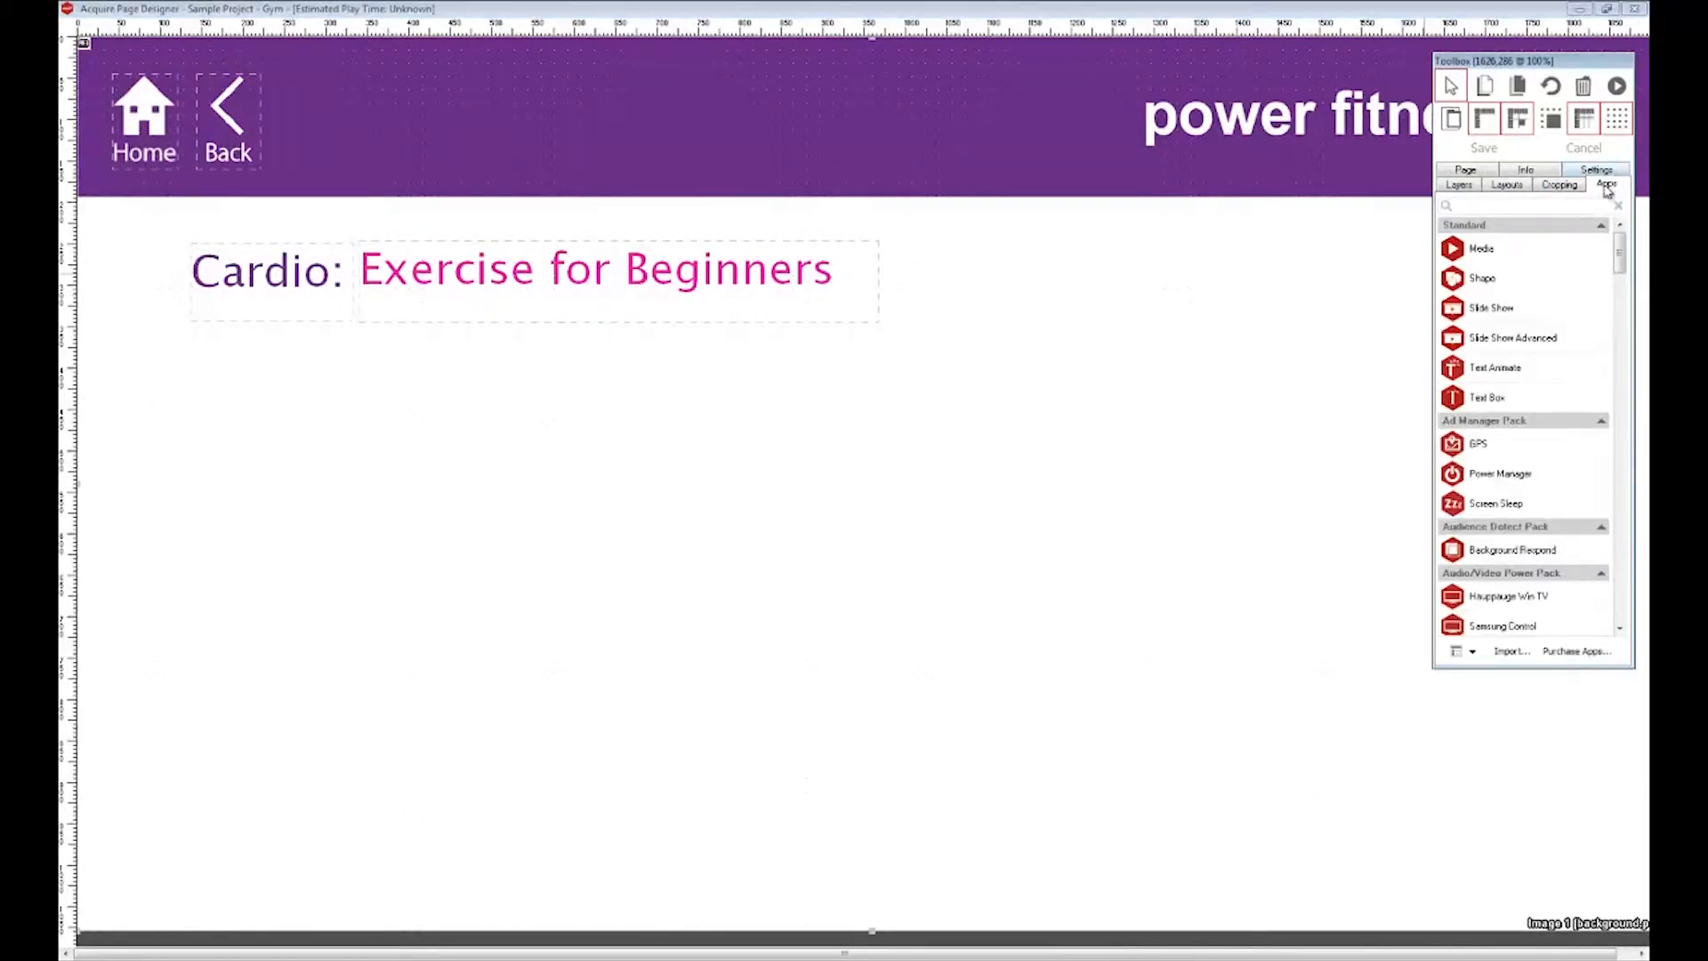
pyautogui.click(1500, 400)
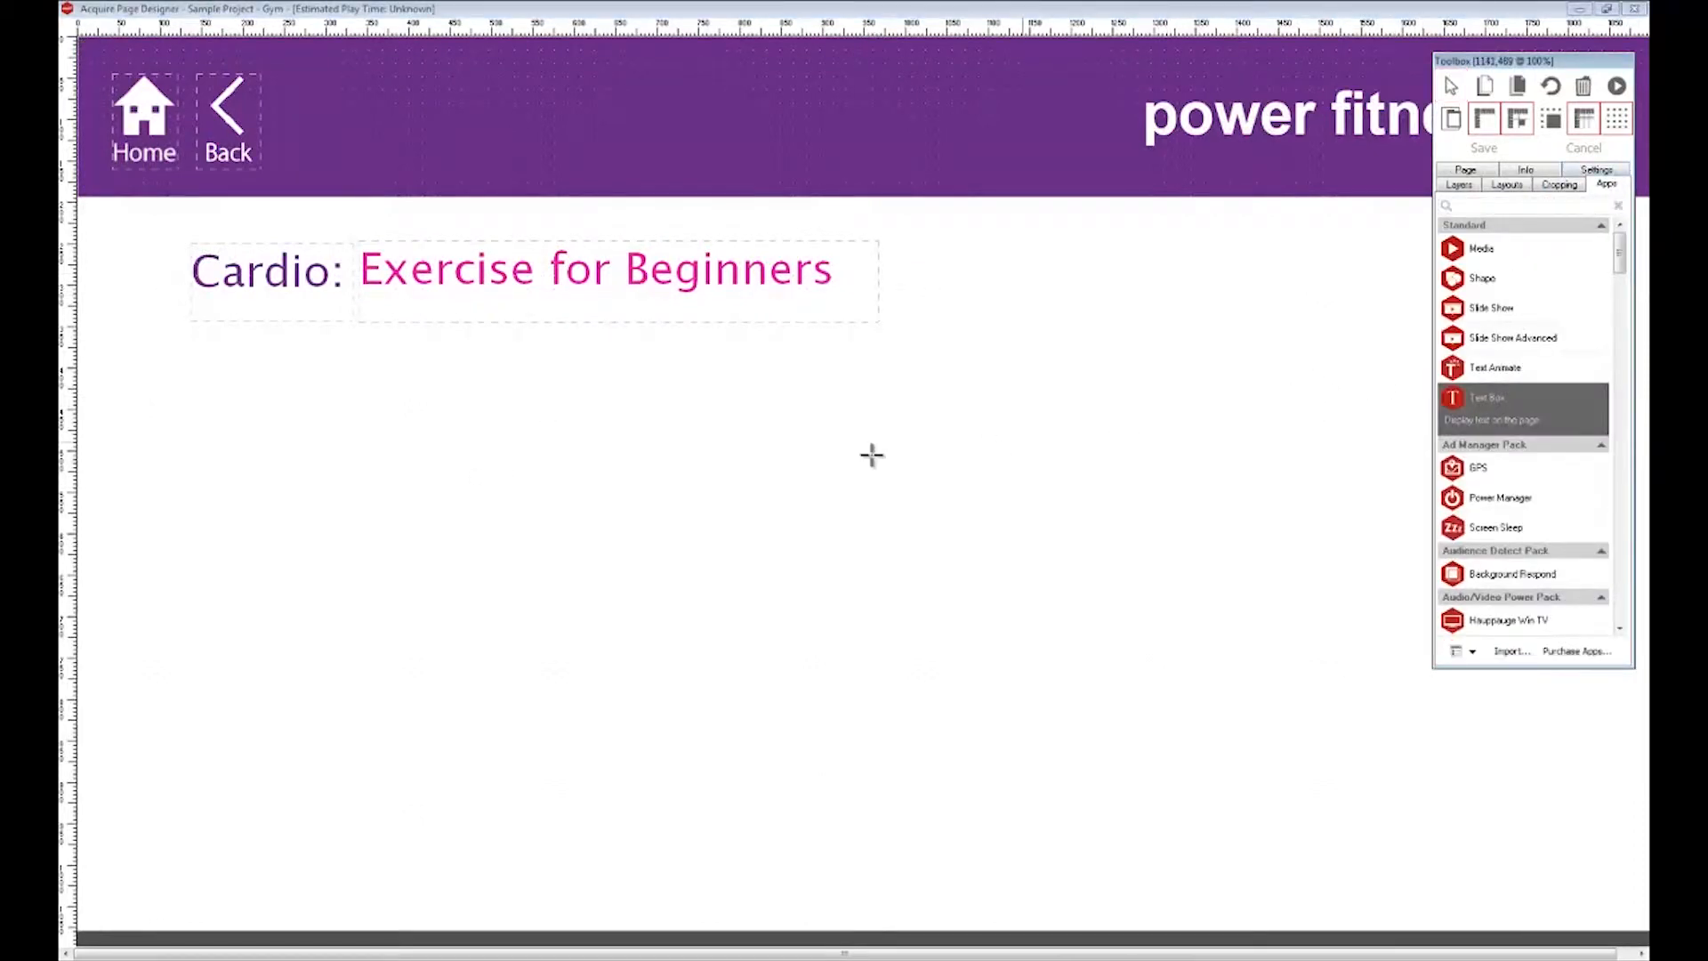
pyautogui.moveTo(191, 344); pyautogui.dragTo(1513, 820)
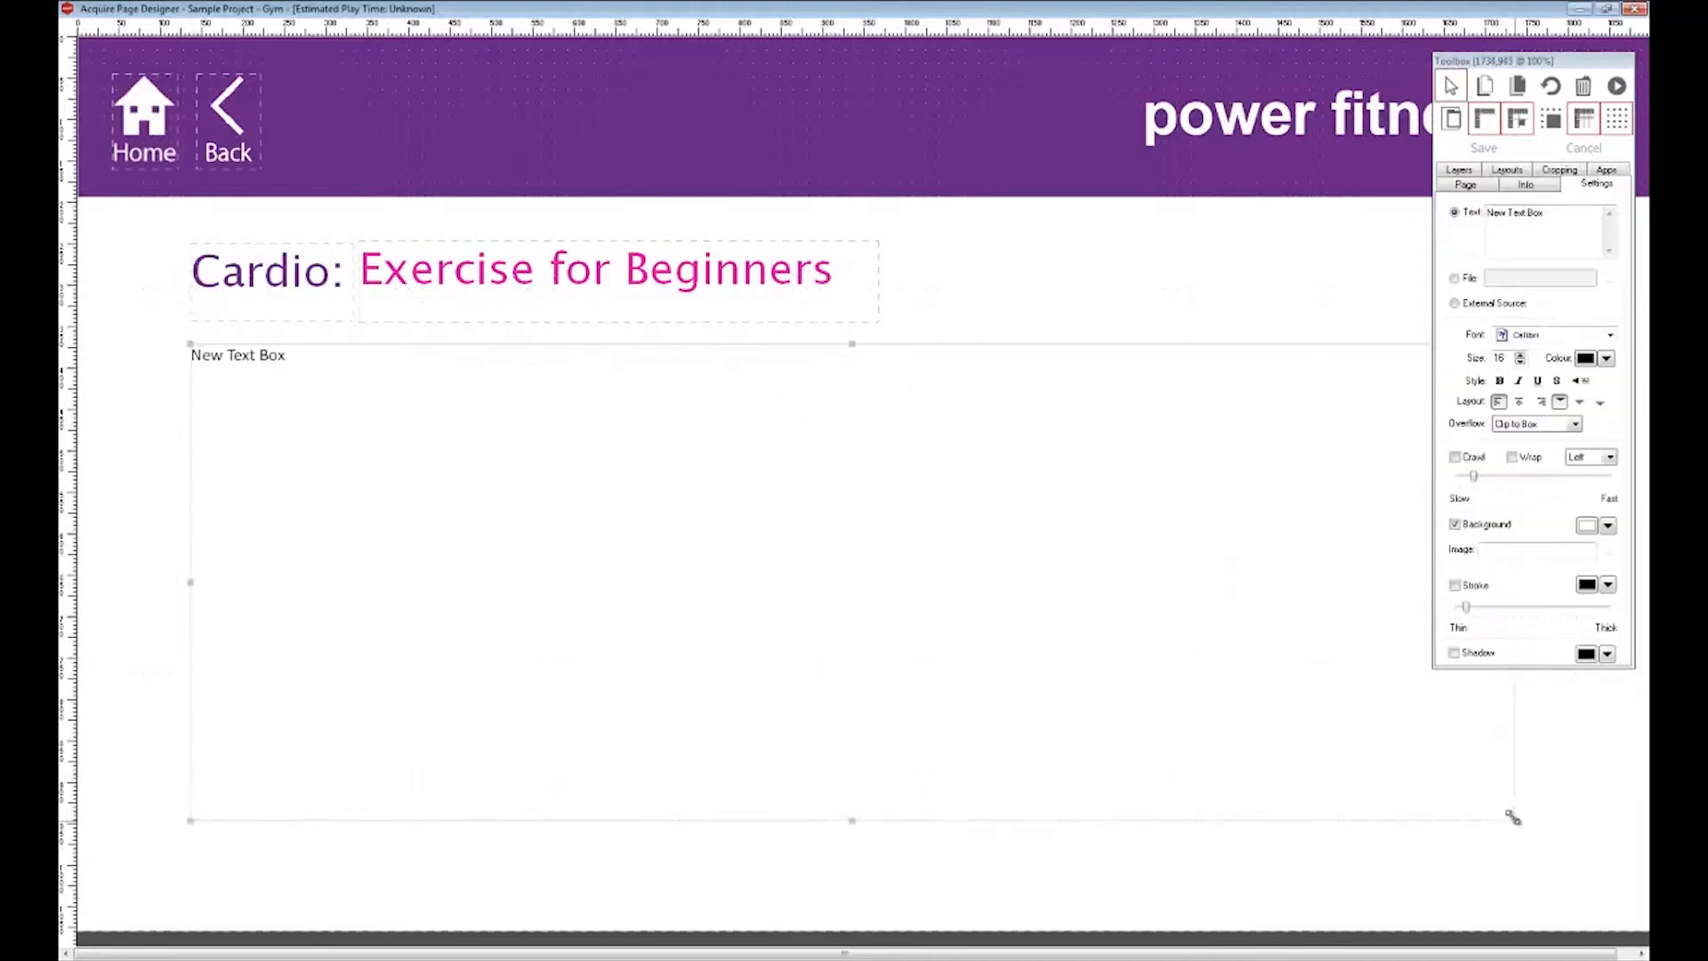
pyautogui.click(1594, 184)
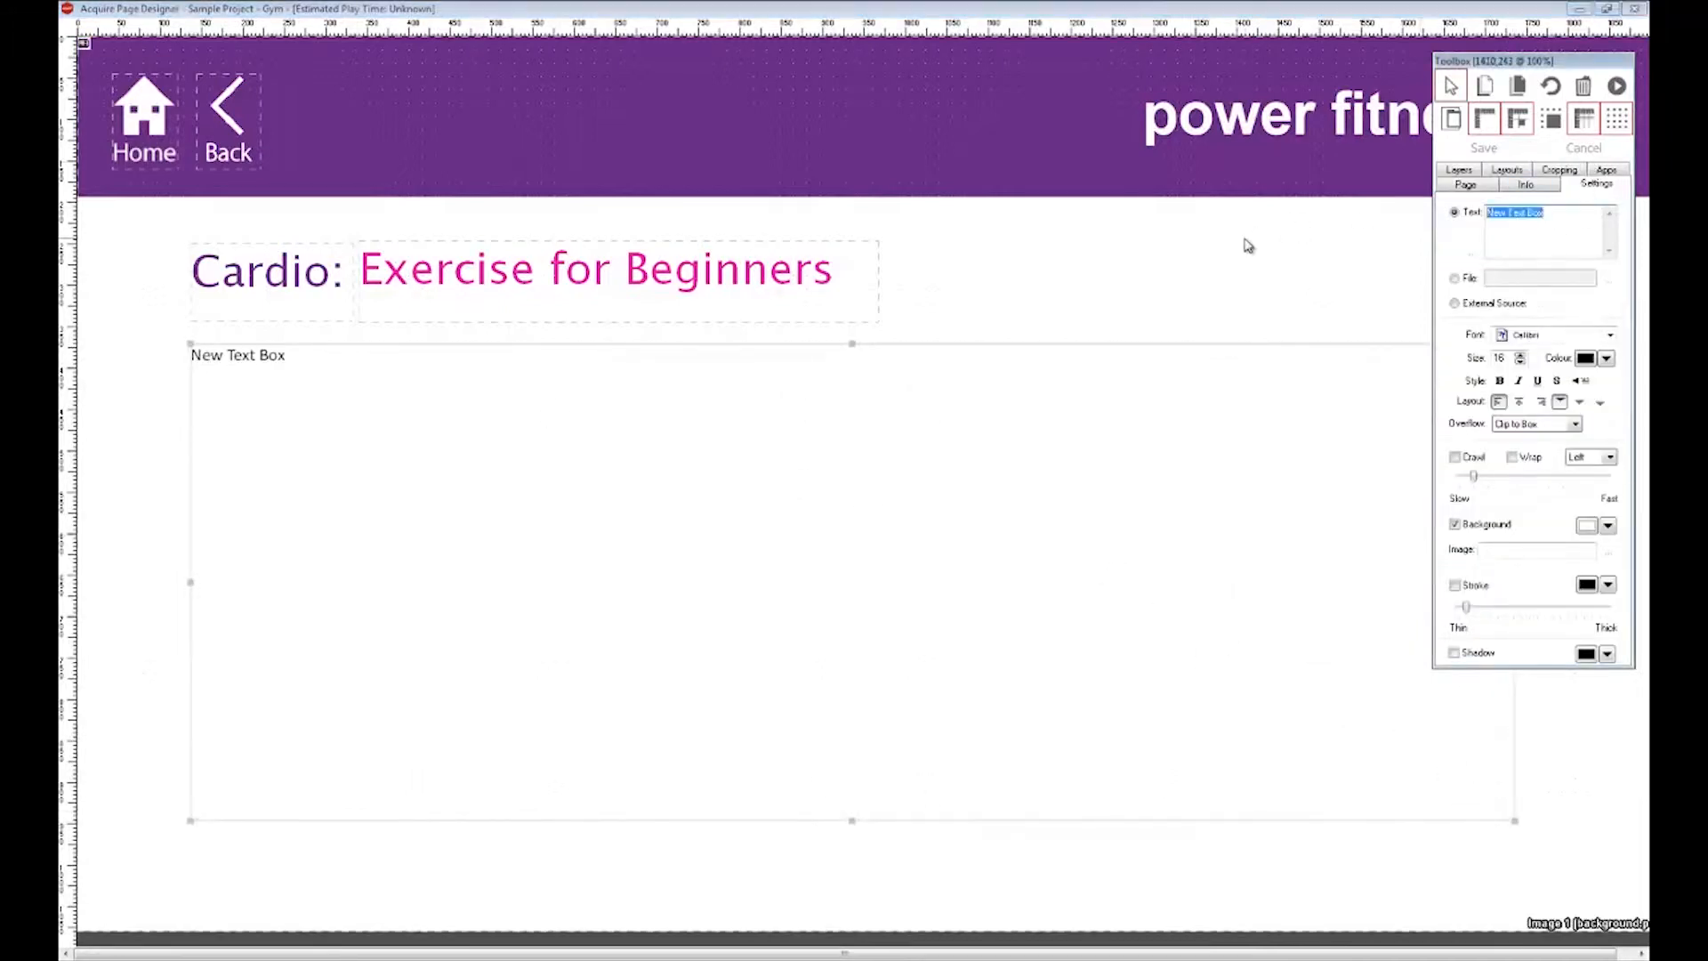
pyautogui.hotkey('ctrl', 'v')
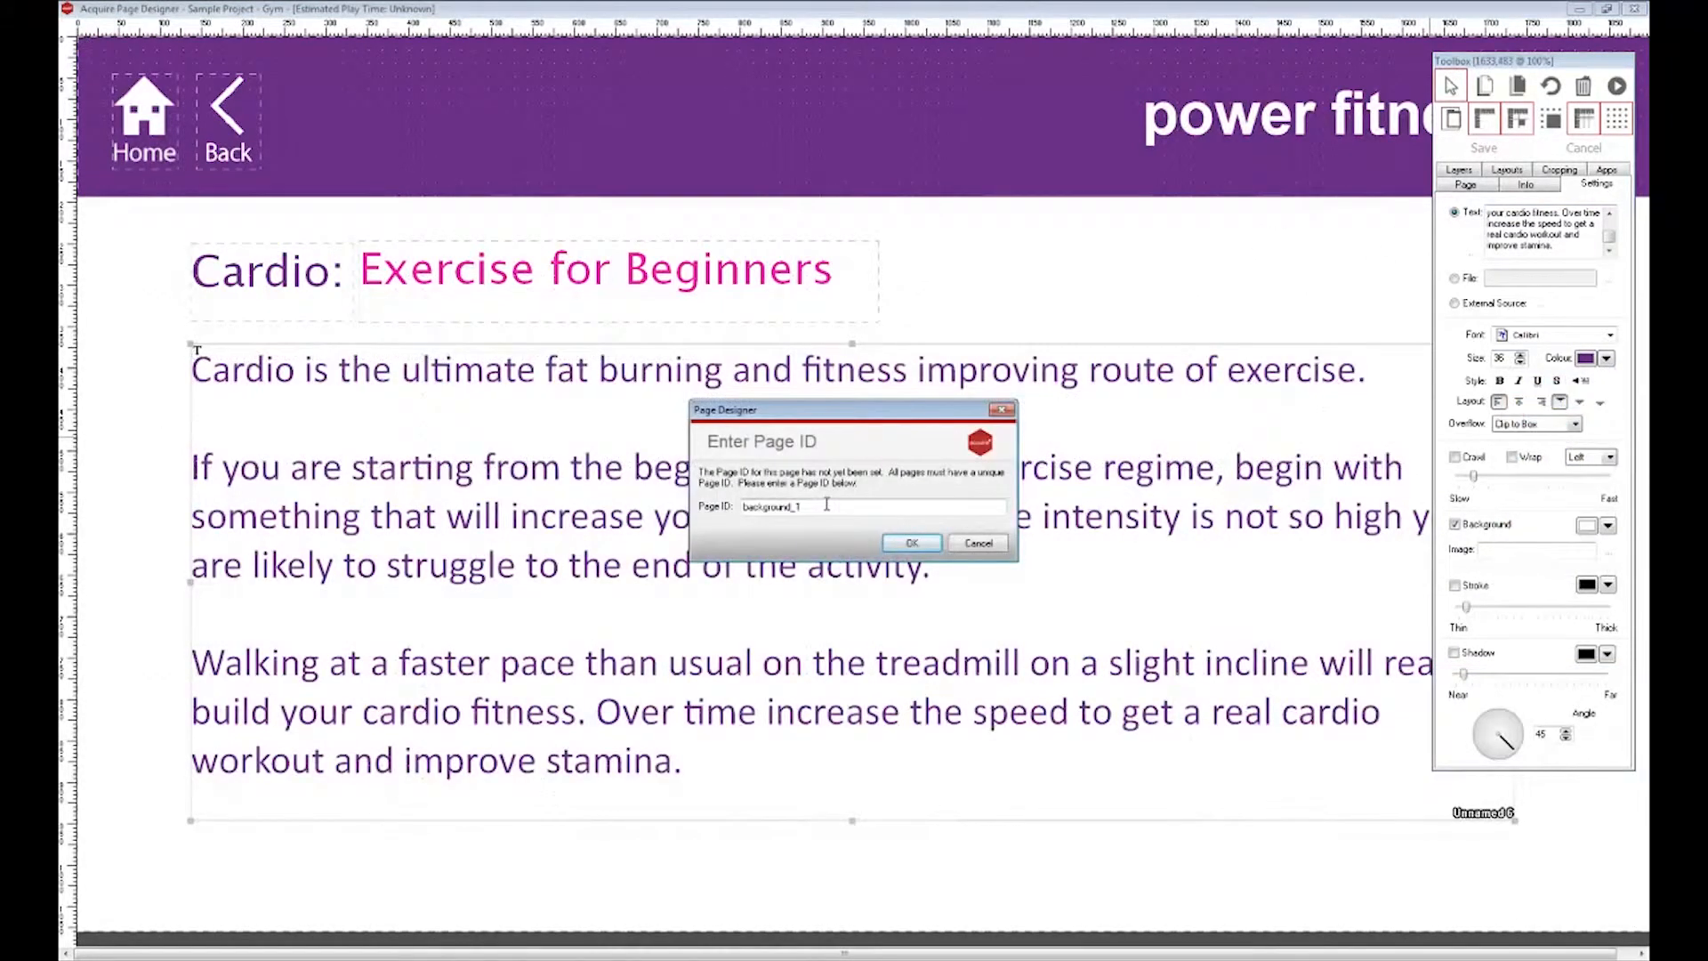
# Step: Save the page with the Page ID "Cardio: Poor"
pyautogui.doubleClick(826, 505)
pyautogui.write('Cardio: Pool')
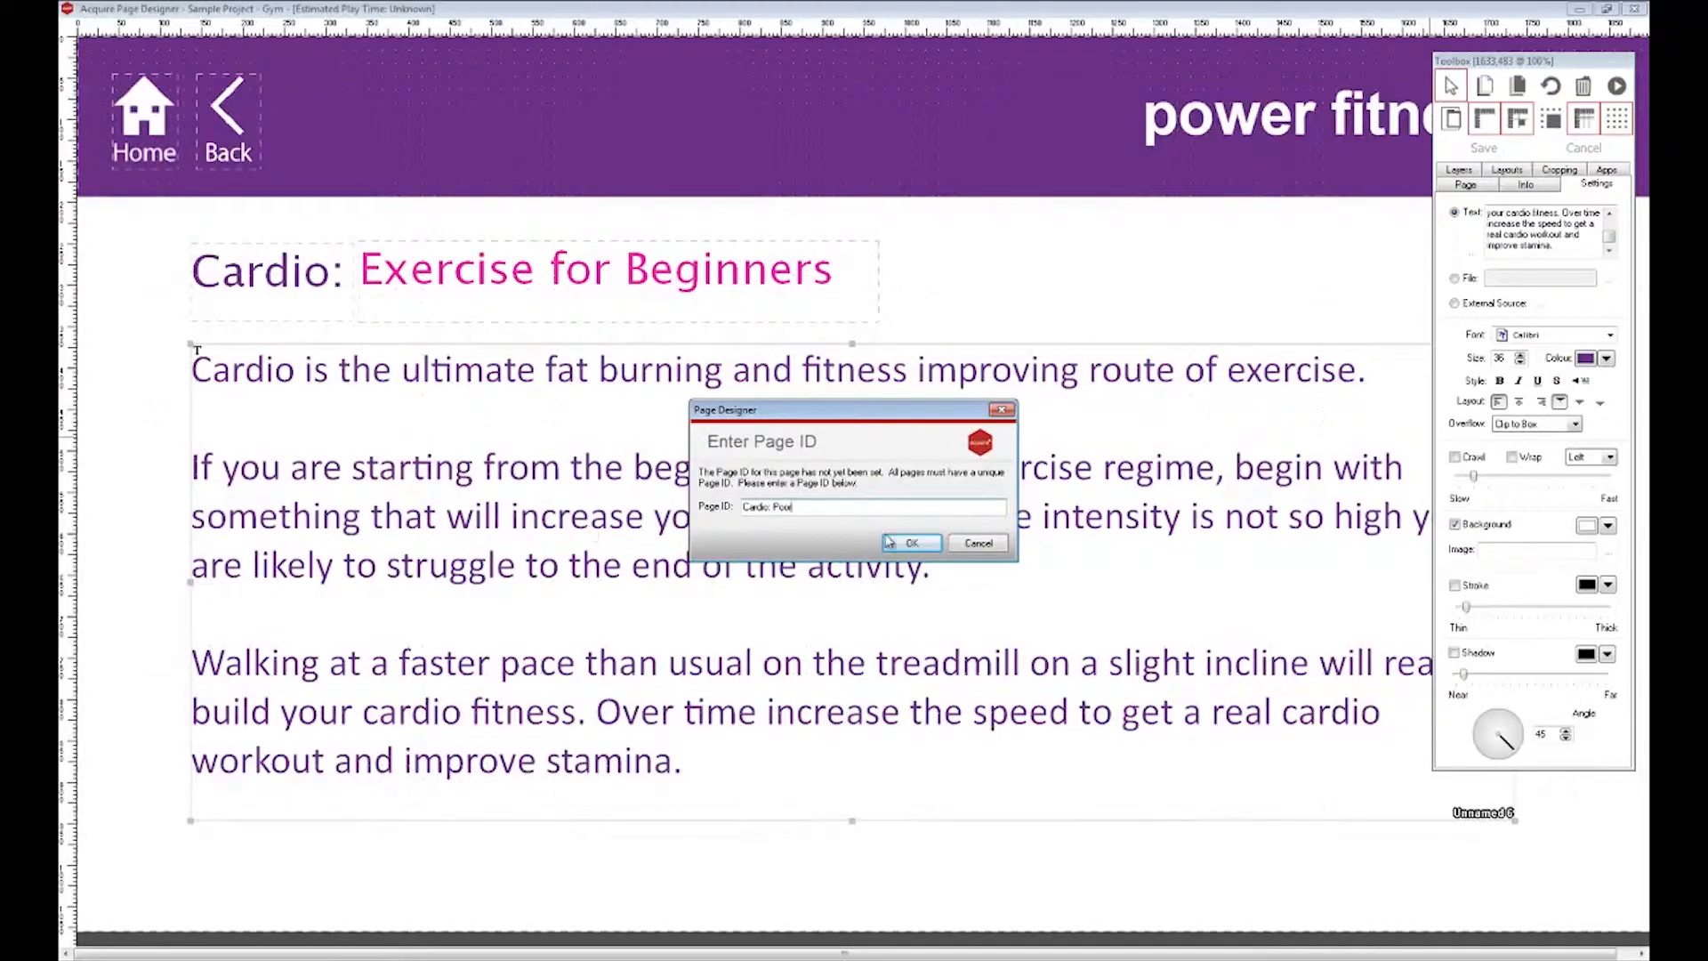
pyautogui.click(909, 544)
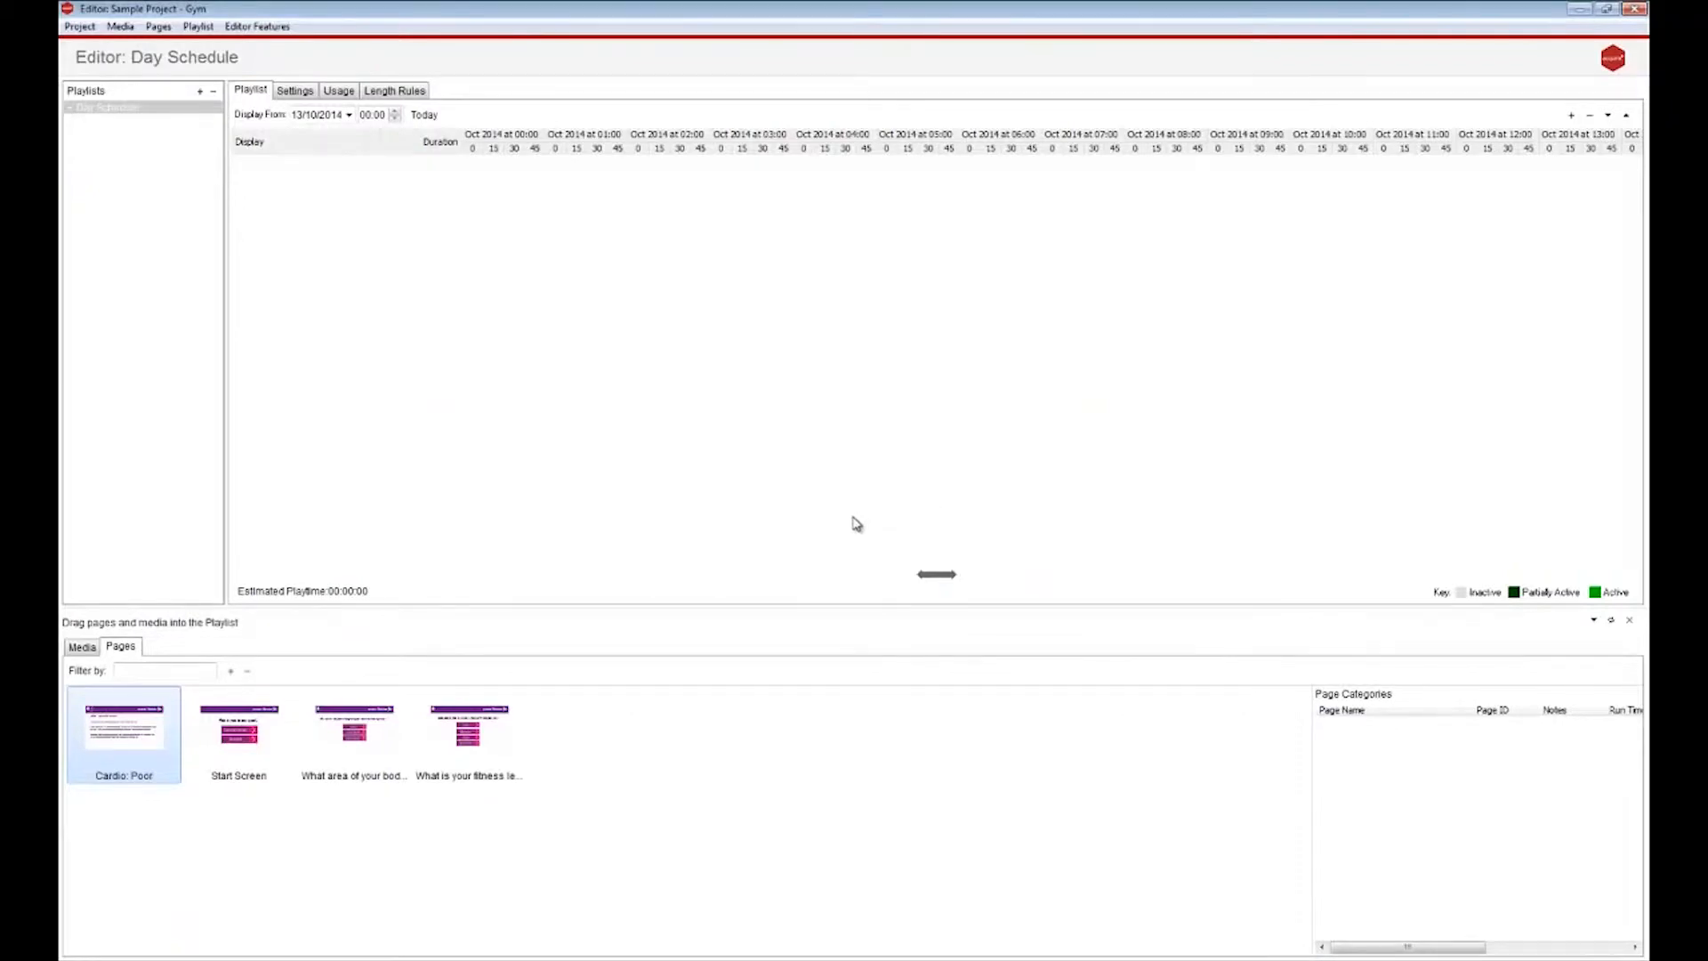
# Step: Open the "What is your fitness level?" page for editing and bring up the action settings of its Poor button
pyautogui.doubleClick(447, 753)
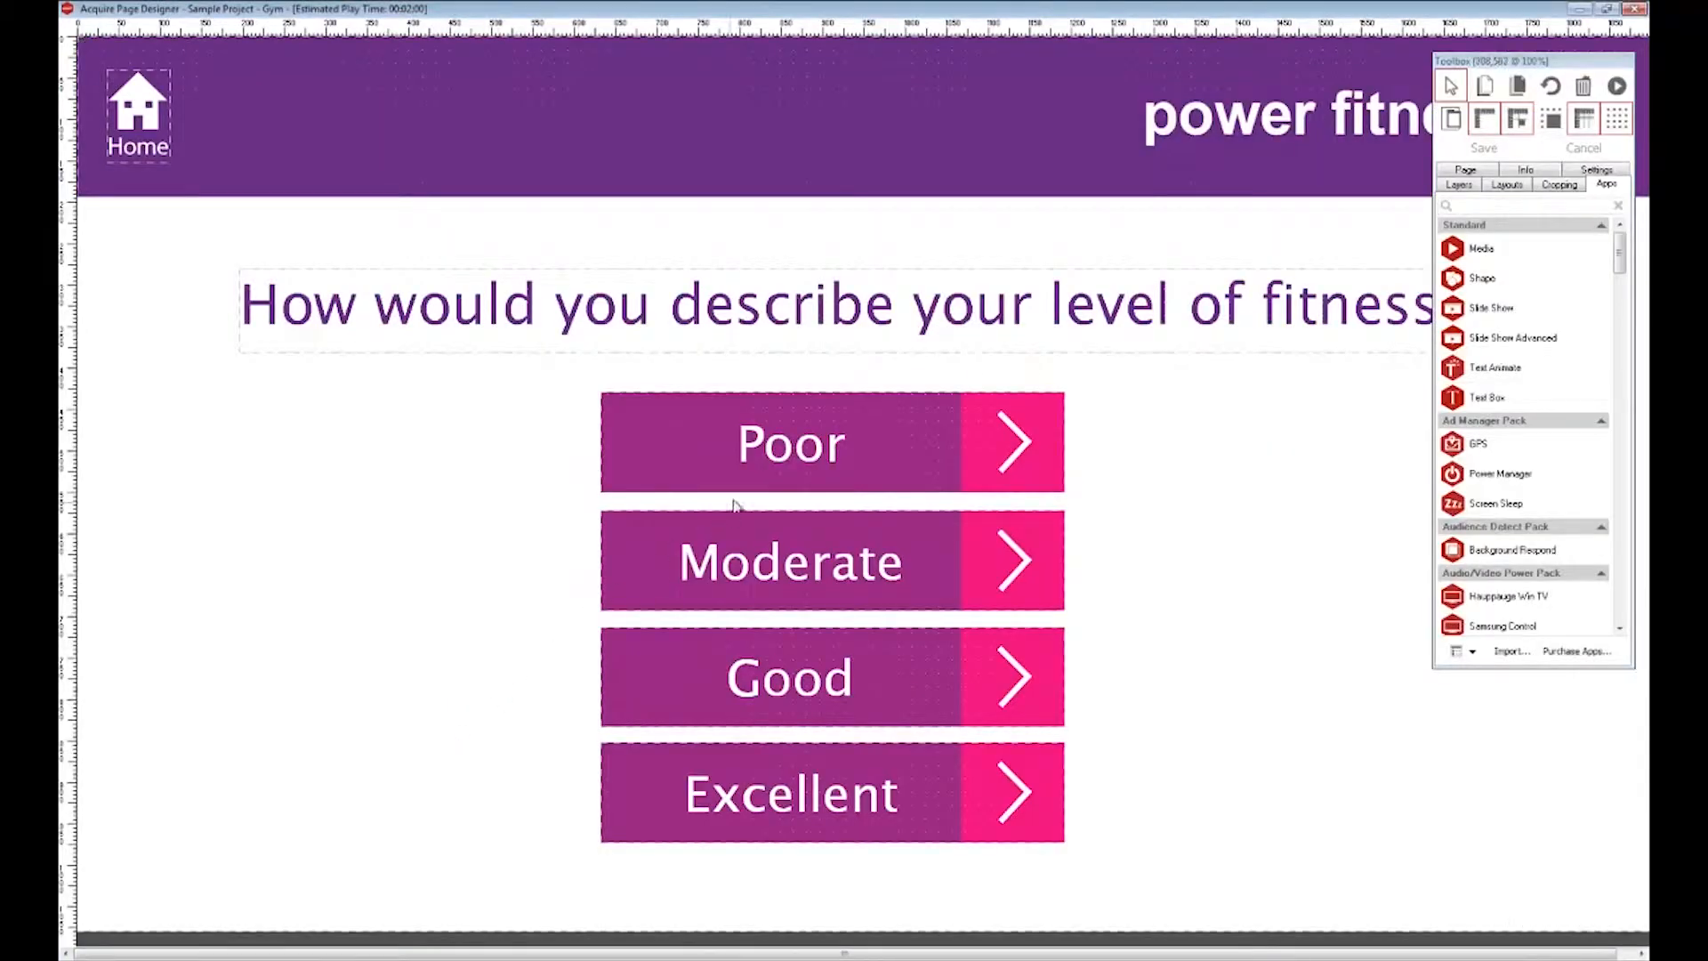
pyautogui.click(908, 417)
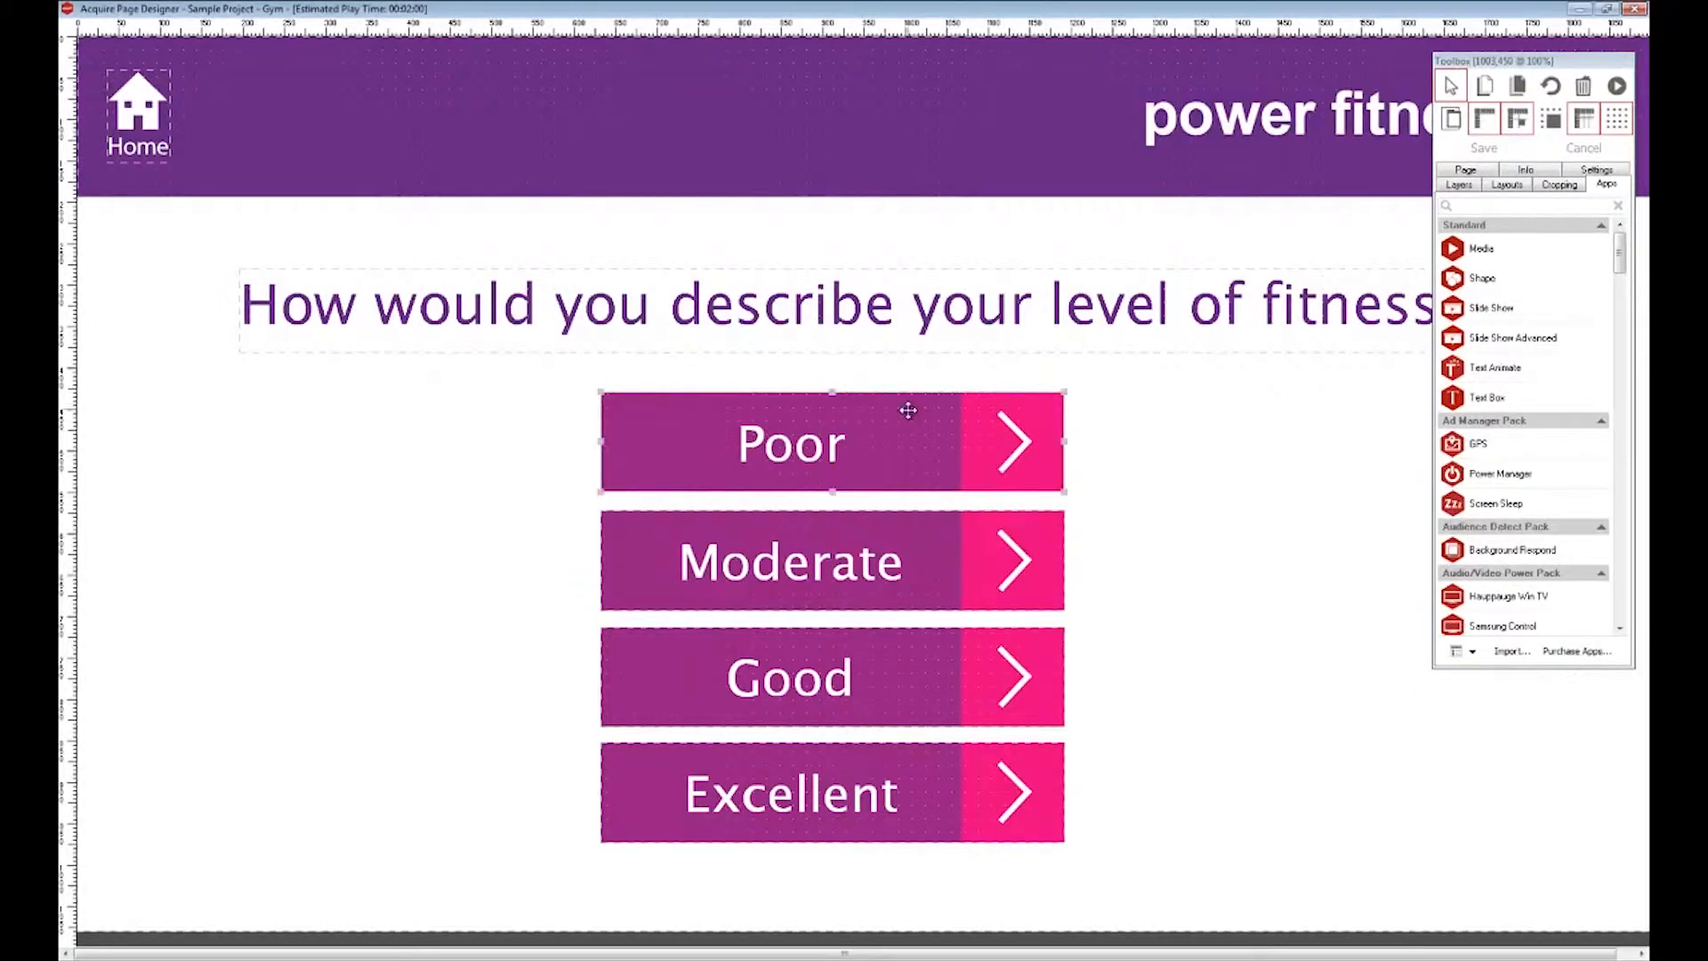
pyautogui.click(1624, 171)
pyautogui.click(1513, 345)
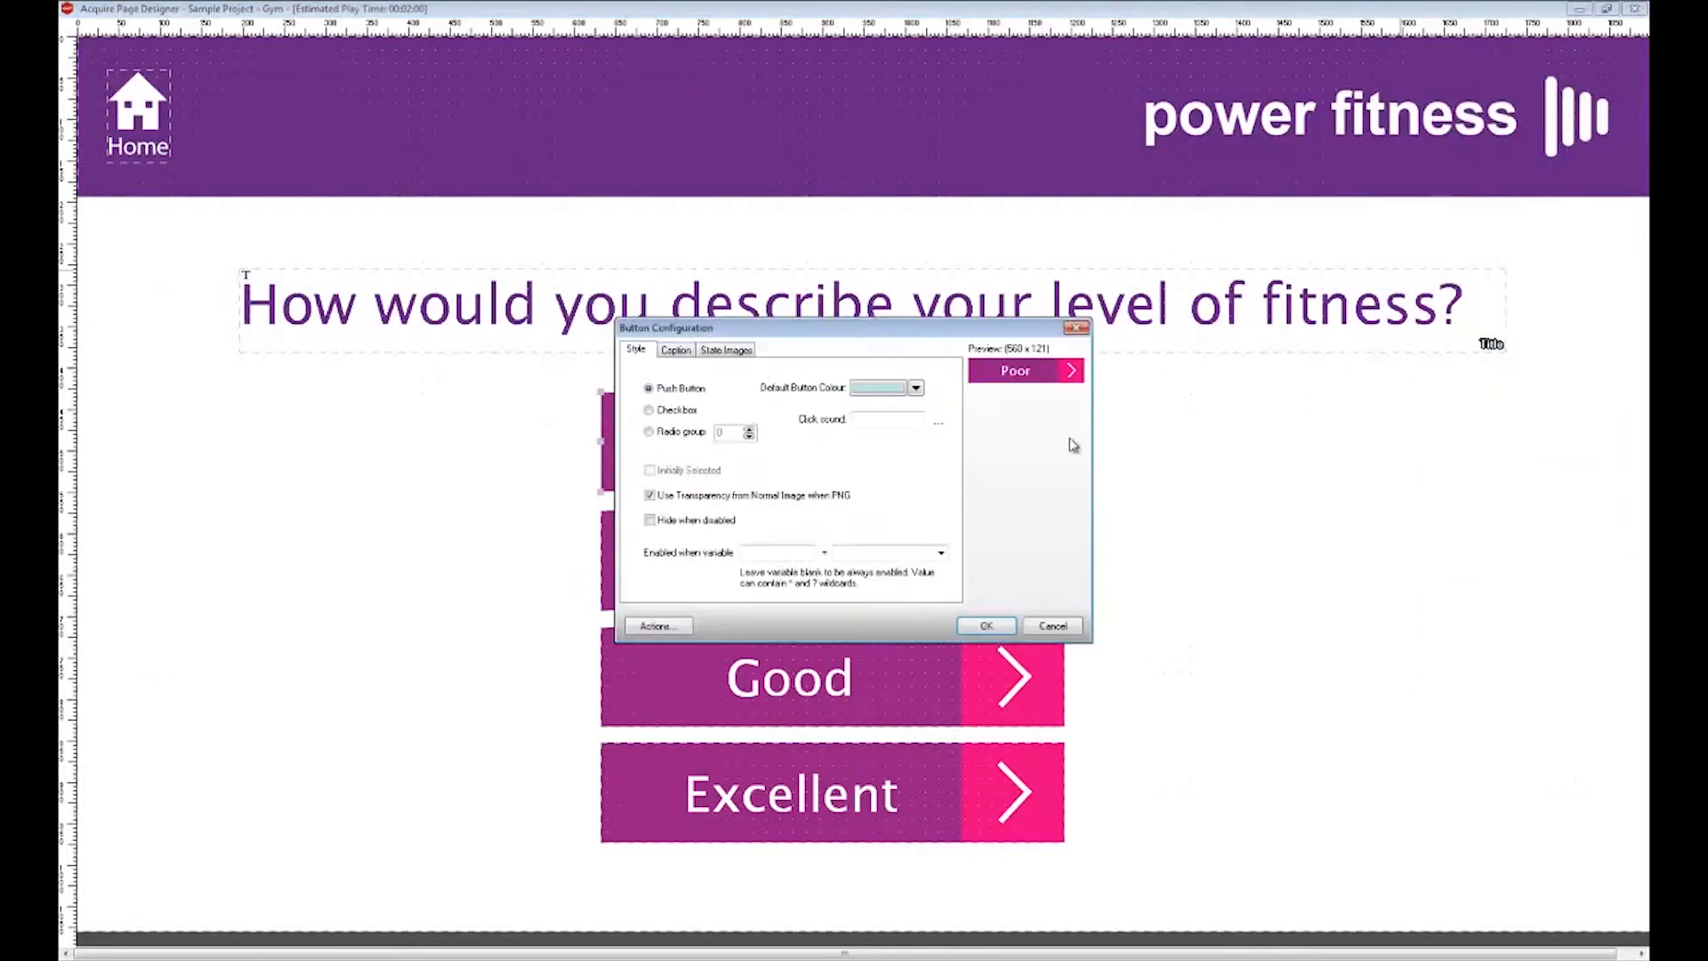
pyautogui.click(655, 627)
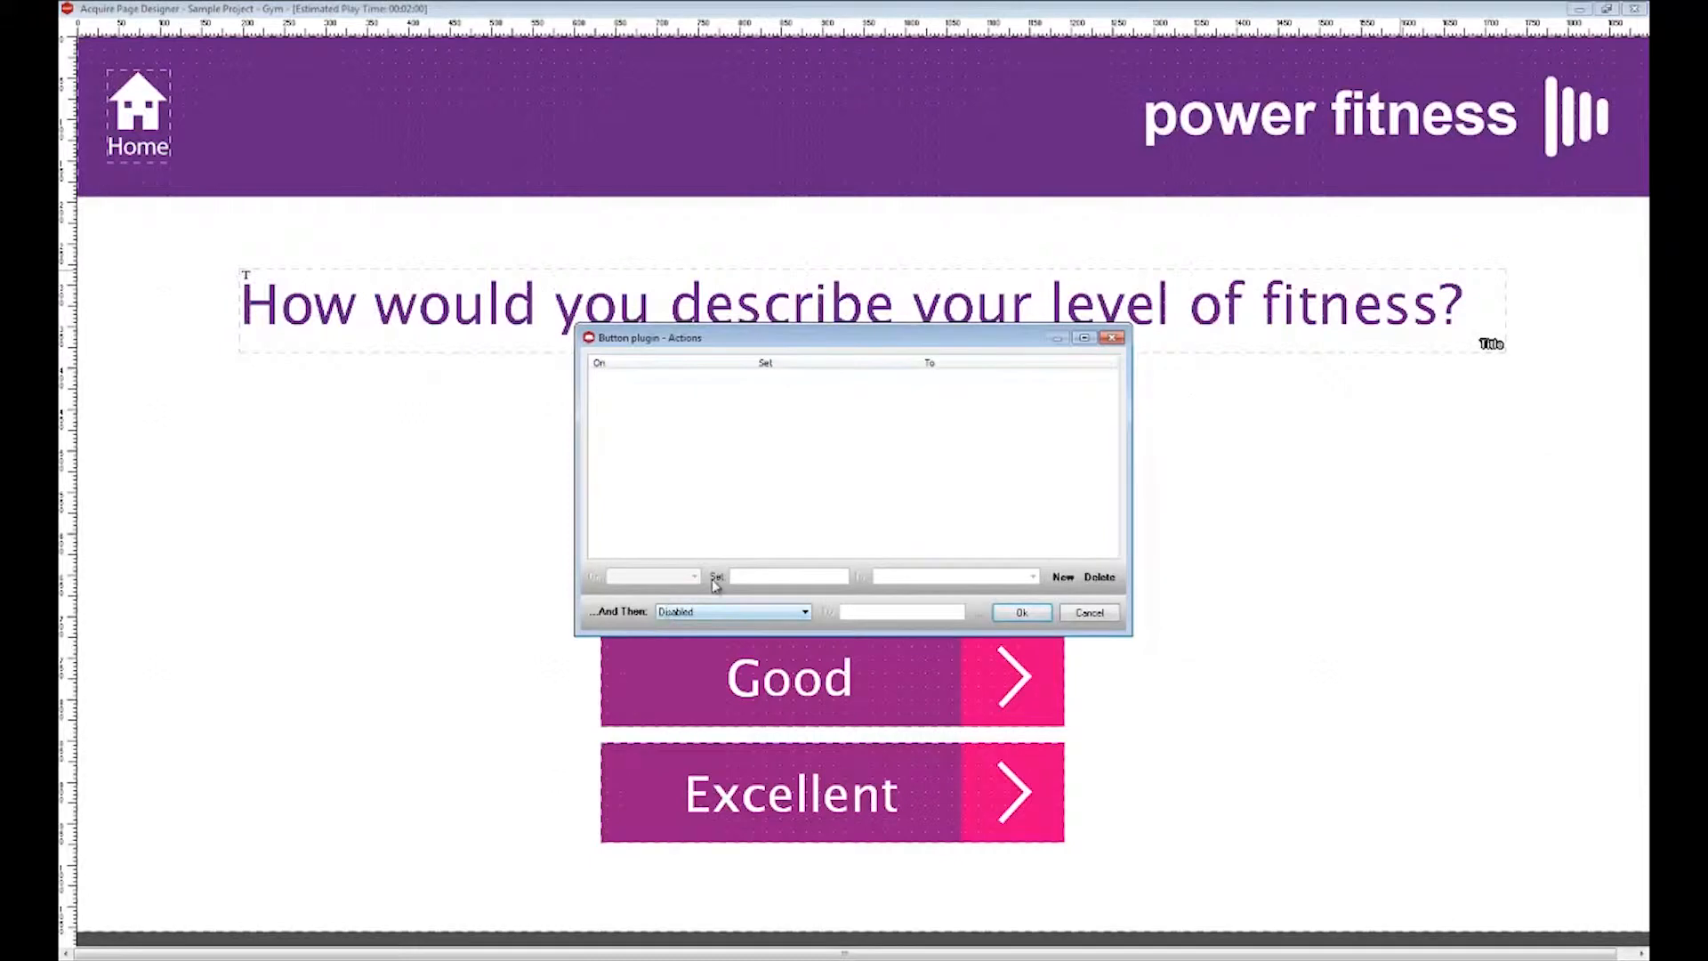
# Step: Add a click action to the Poor button that jumps to the page "Cardio: Poor", and save the page
pyautogui.click(1062, 576)
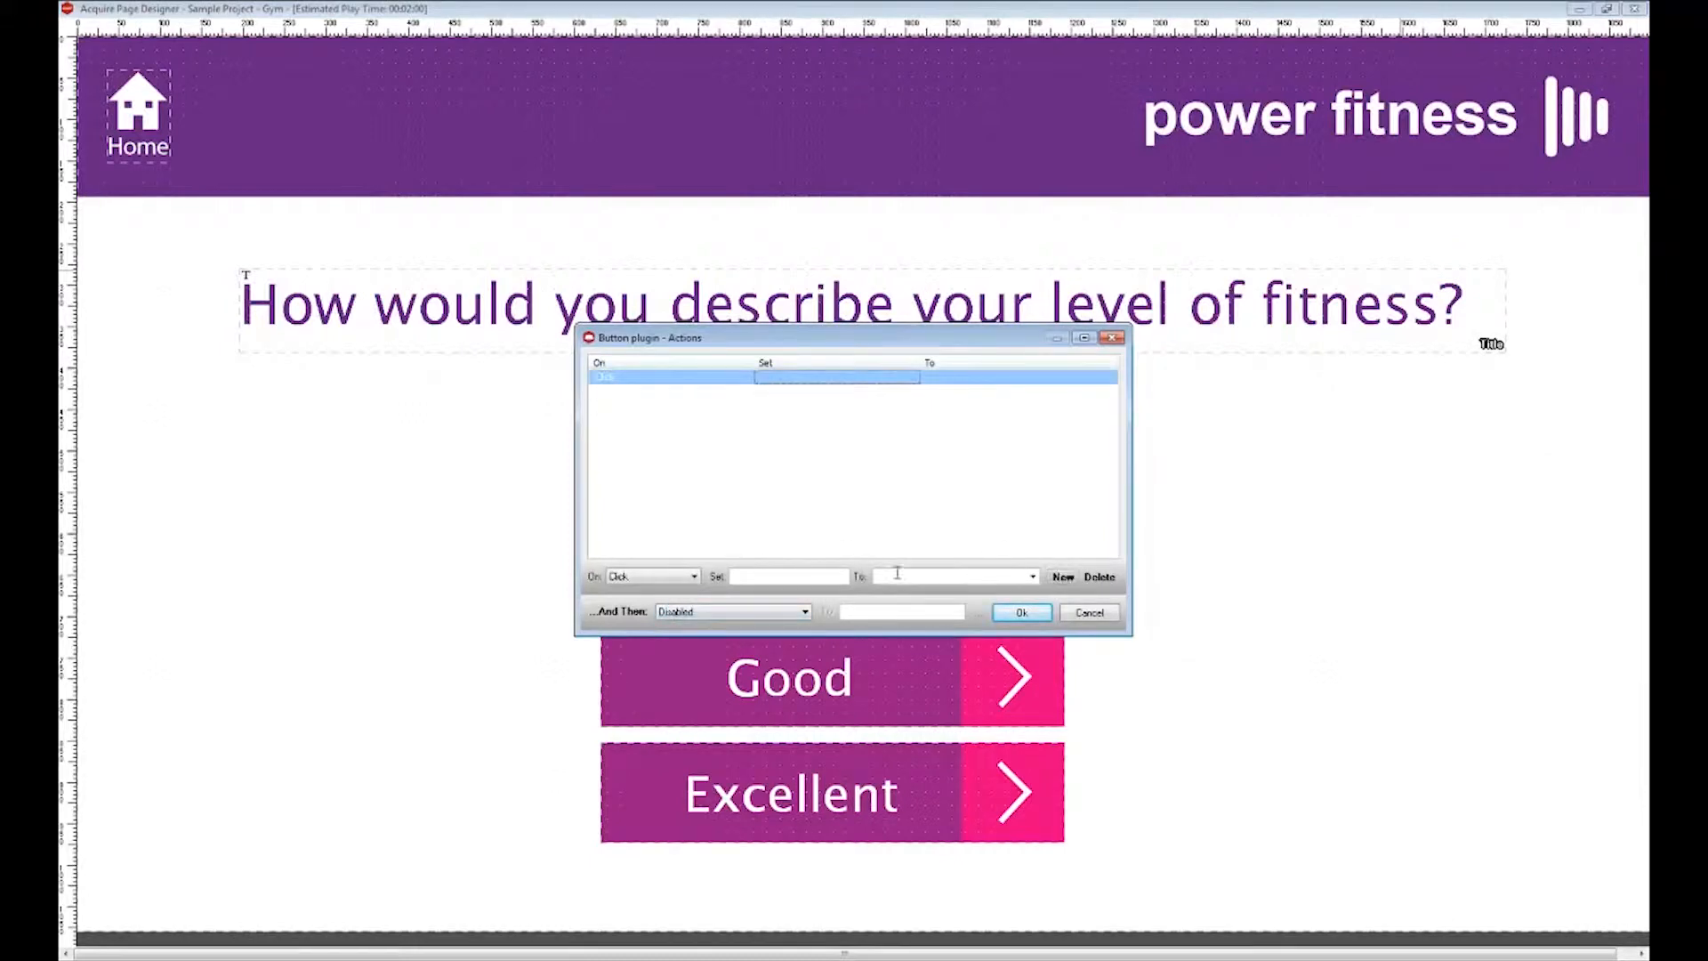
pyautogui.click(737, 612)
pyautogui.click(721, 638)
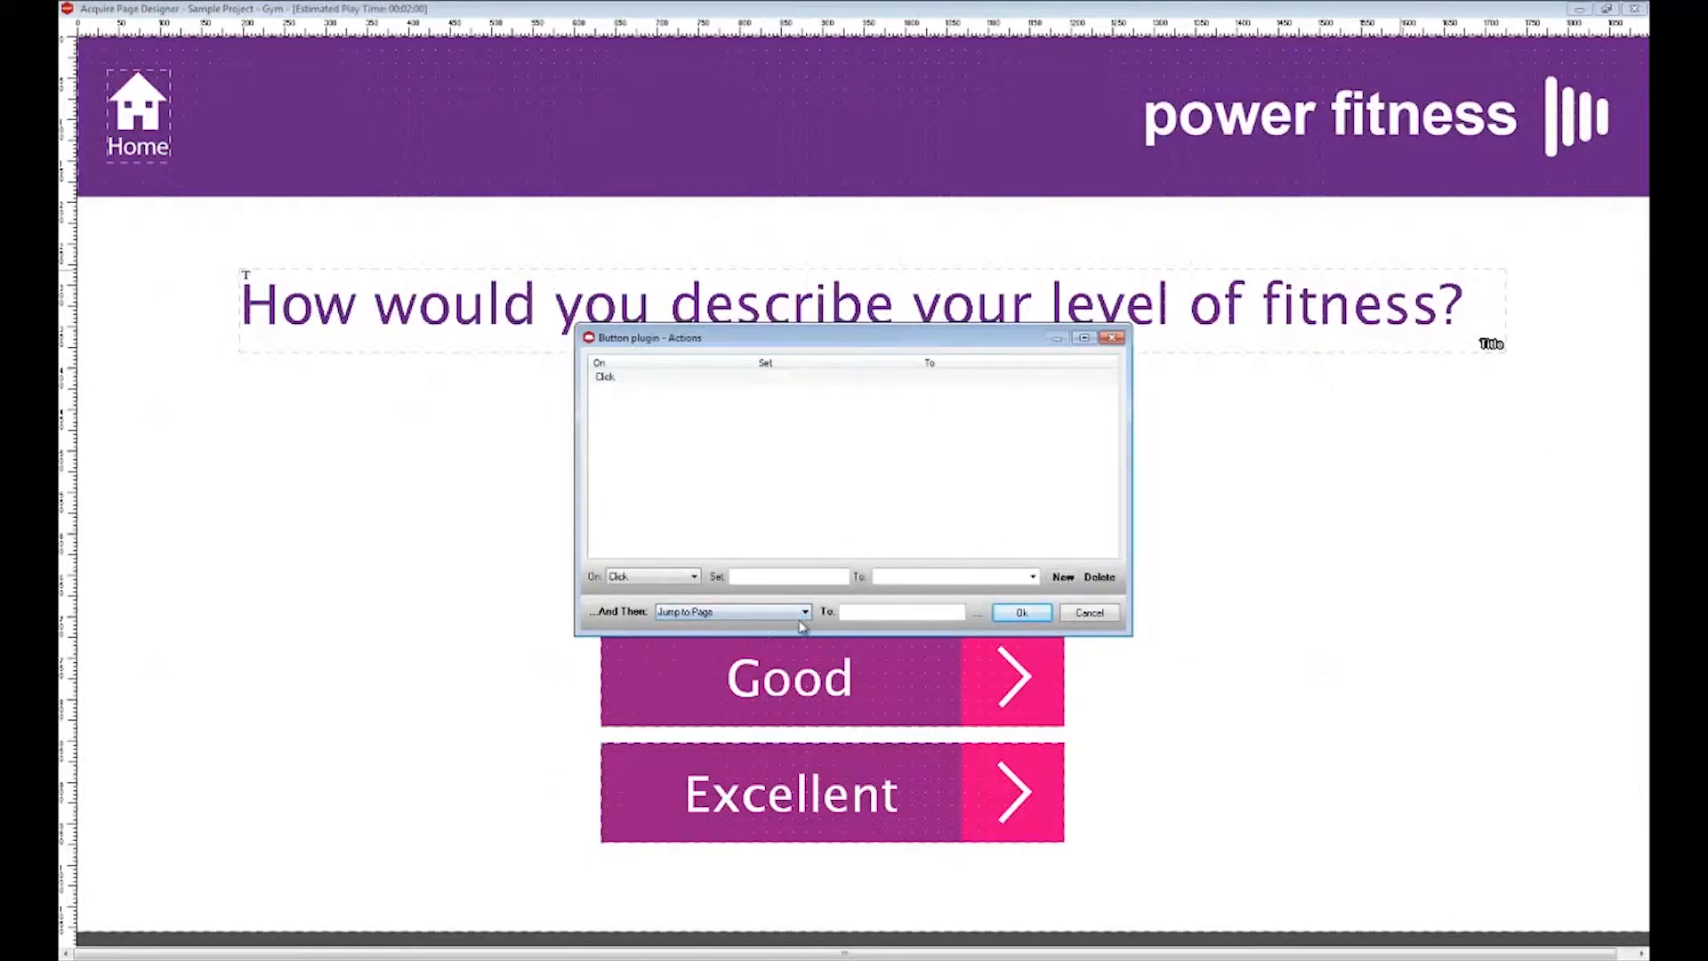
pyautogui.click(976, 616)
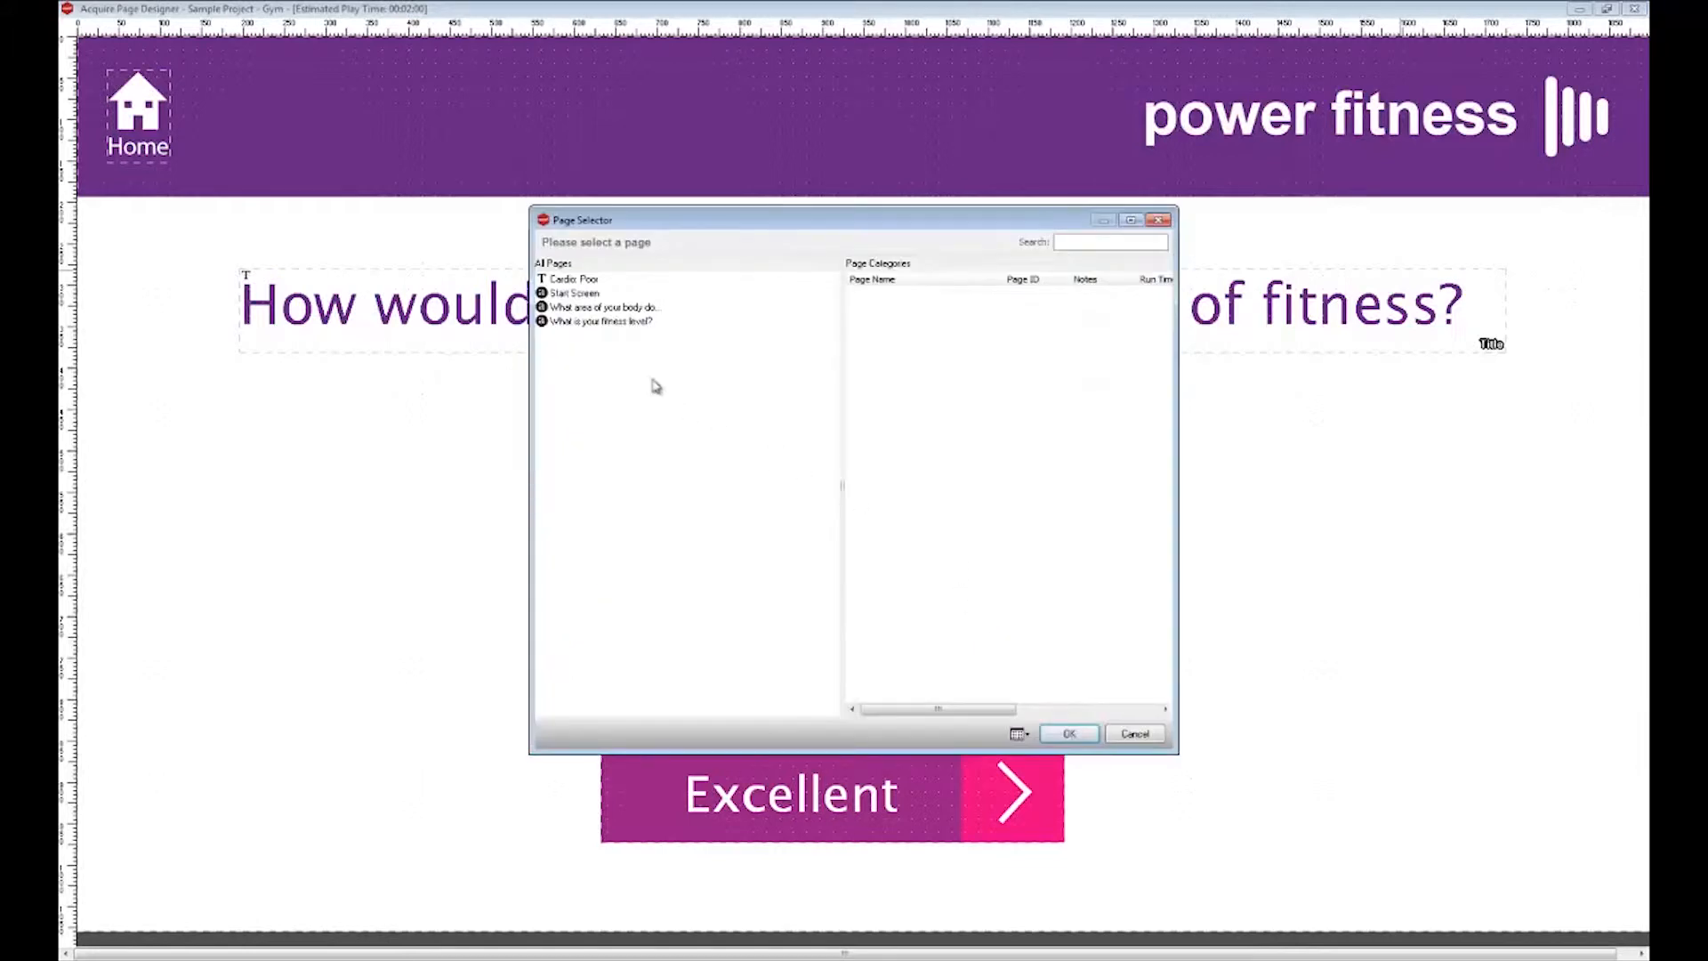
pyautogui.click(574, 280)
pyautogui.click(1069, 733)
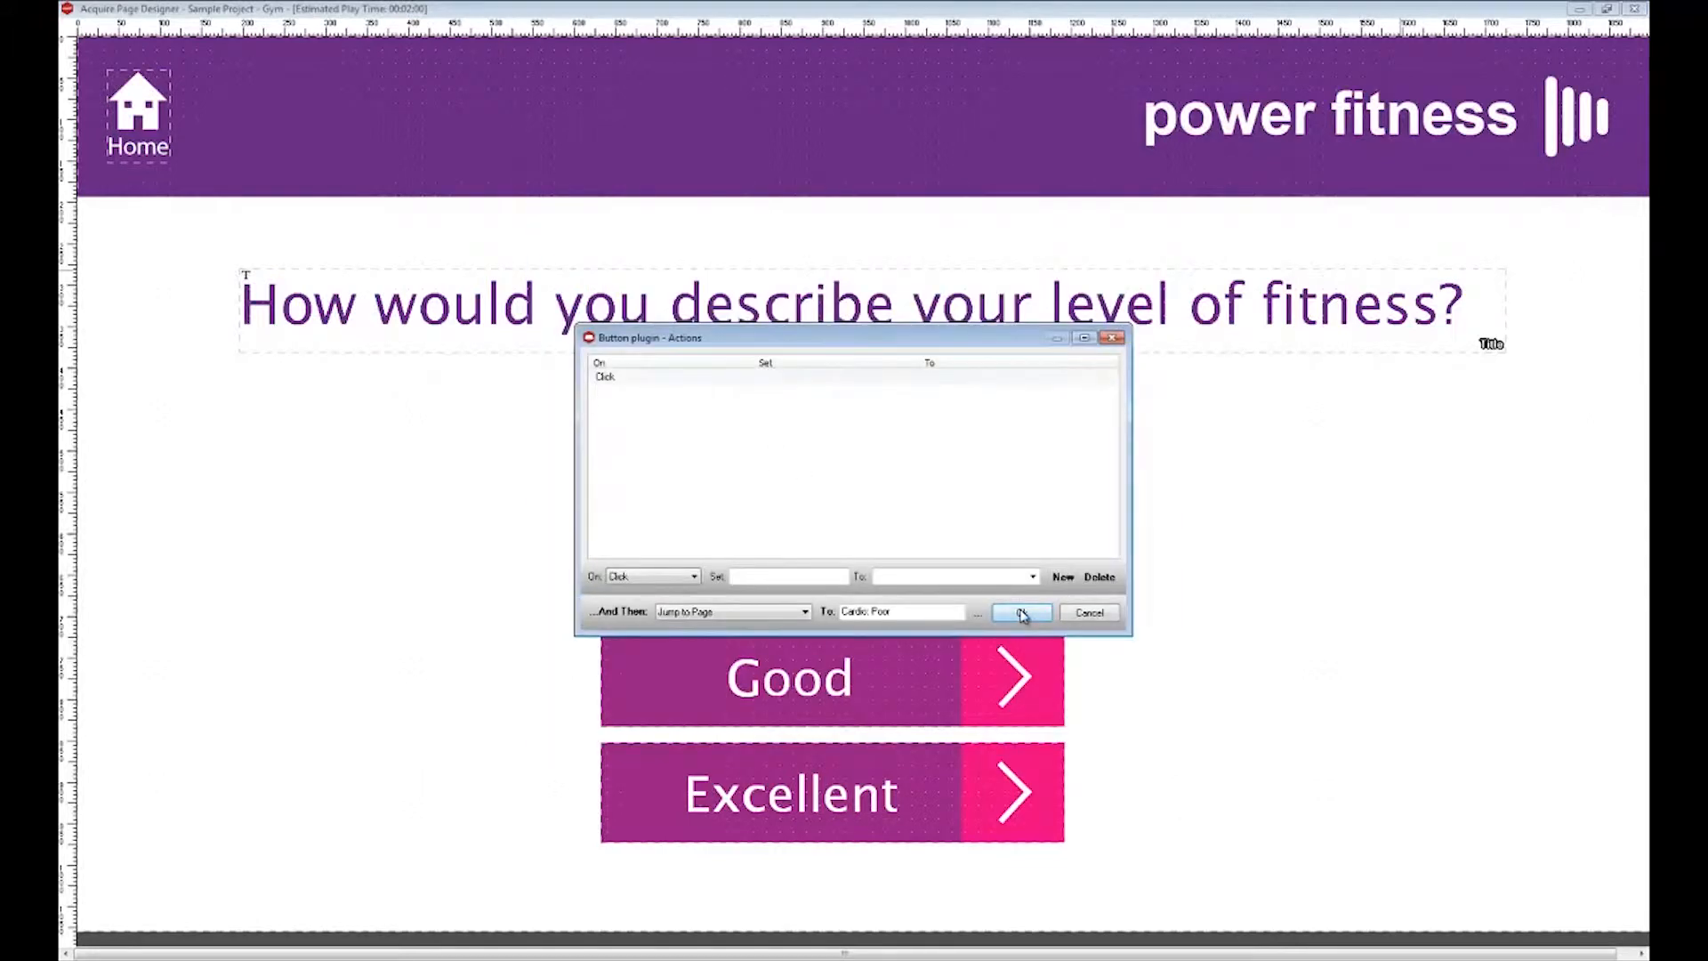
pyautogui.click(1021, 613)
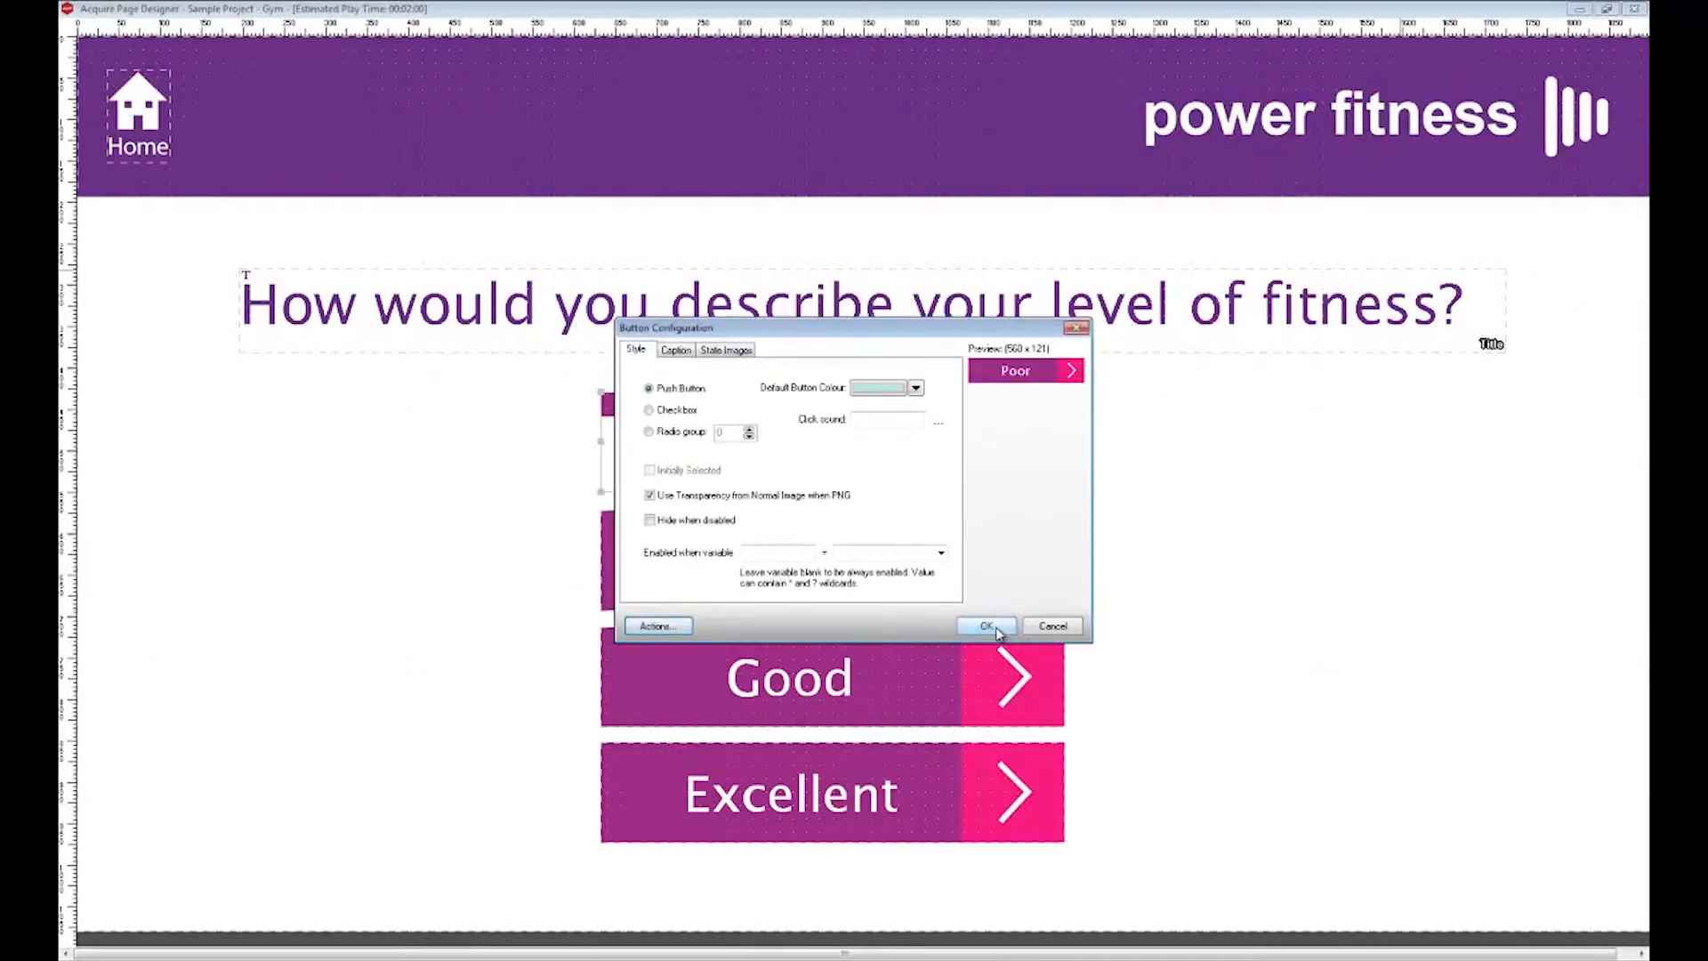
pyautogui.click(997, 630)
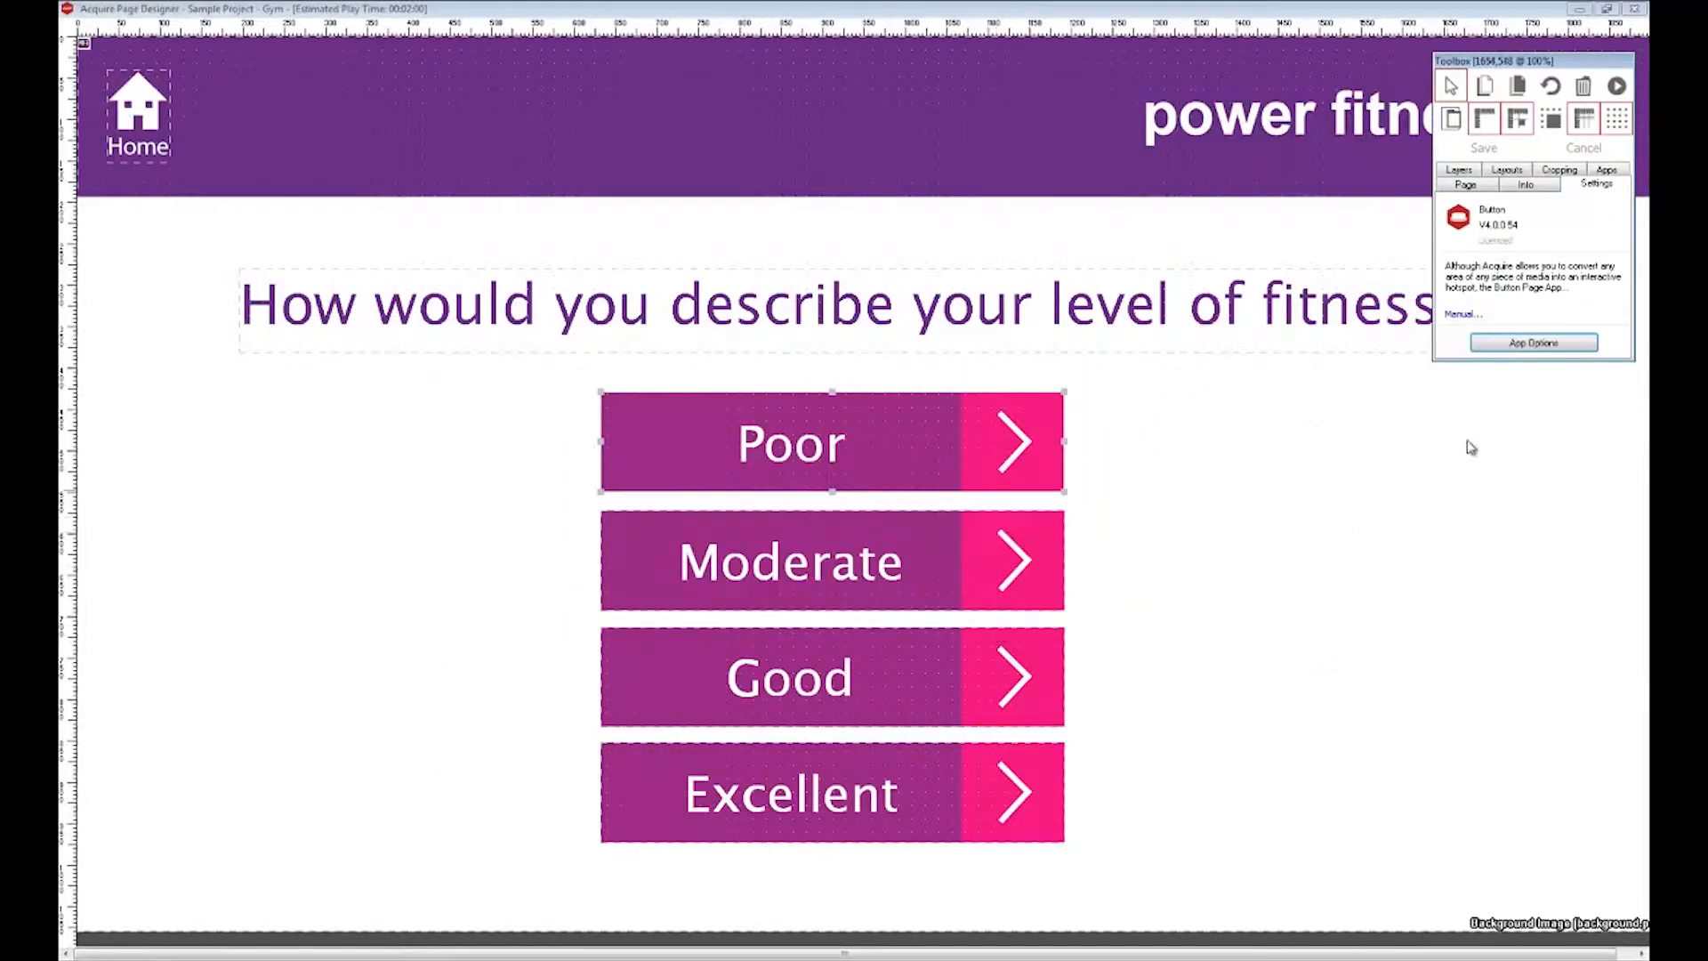
pyautogui.click(1484, 150)
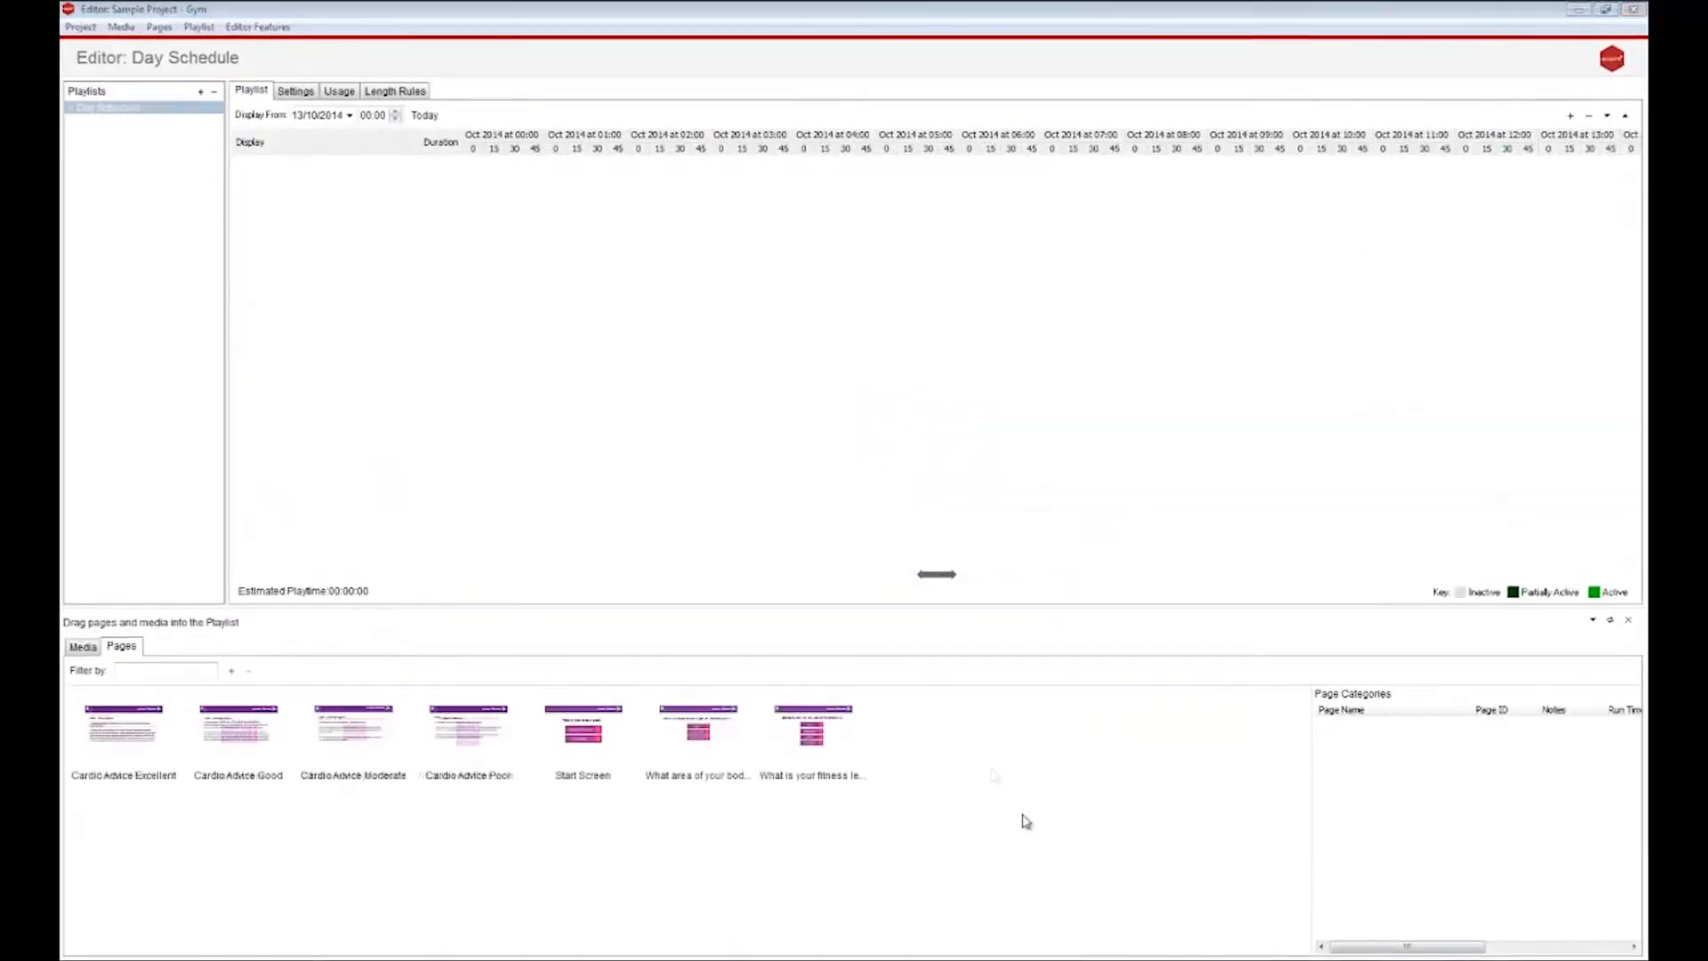
# Step: Create a new page and add a media item showing background.png, sized to full screen
pyautogui.click(230, 668)
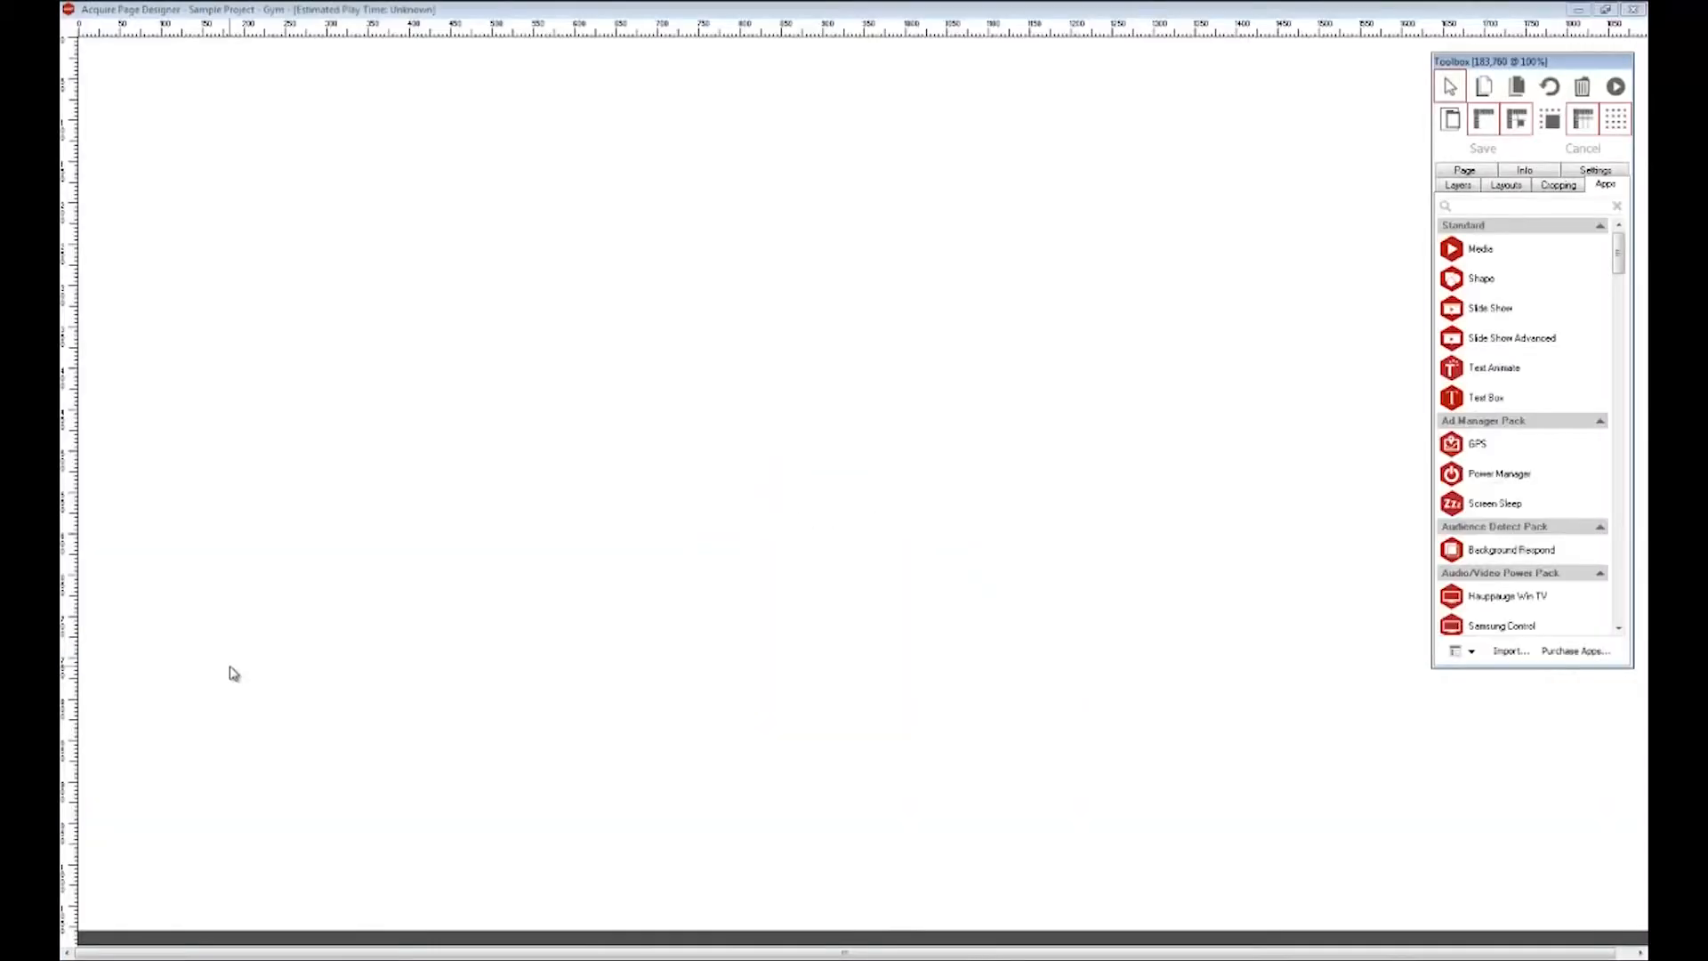
pyautogui.click(1520, 257)
pyautogui.moveTo(590, 297); pyautogui.dragTo(960, 577)
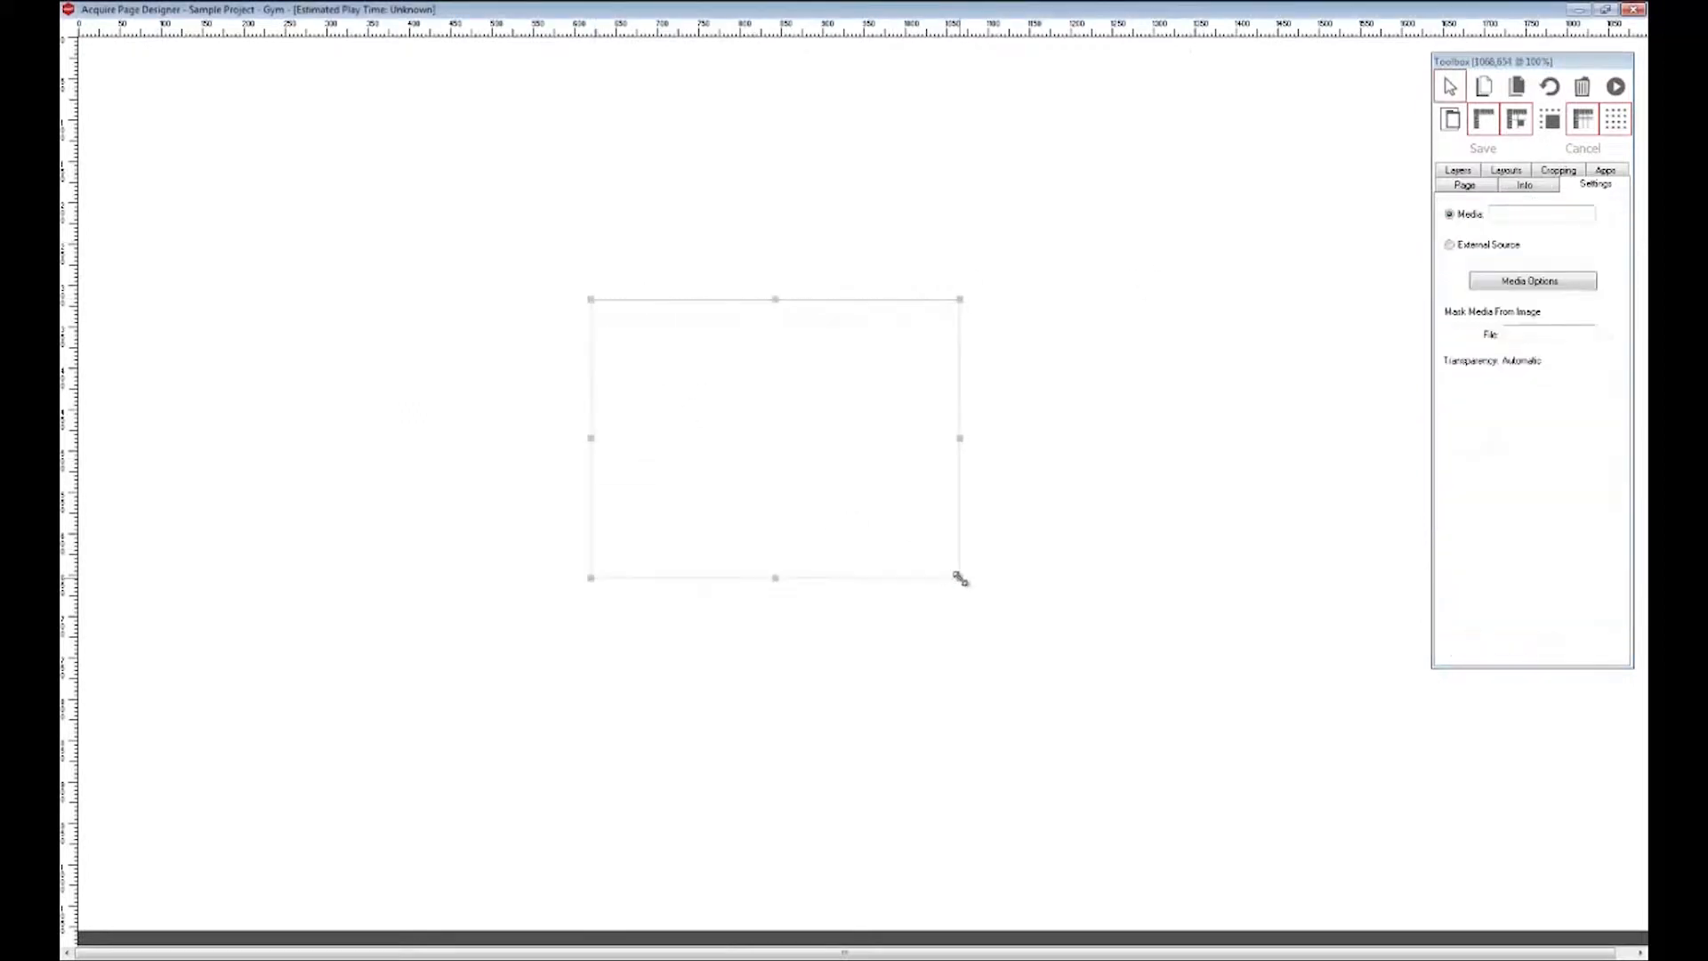
pyautogui.click(1611, 217)
pyautogui.click(571, 418)
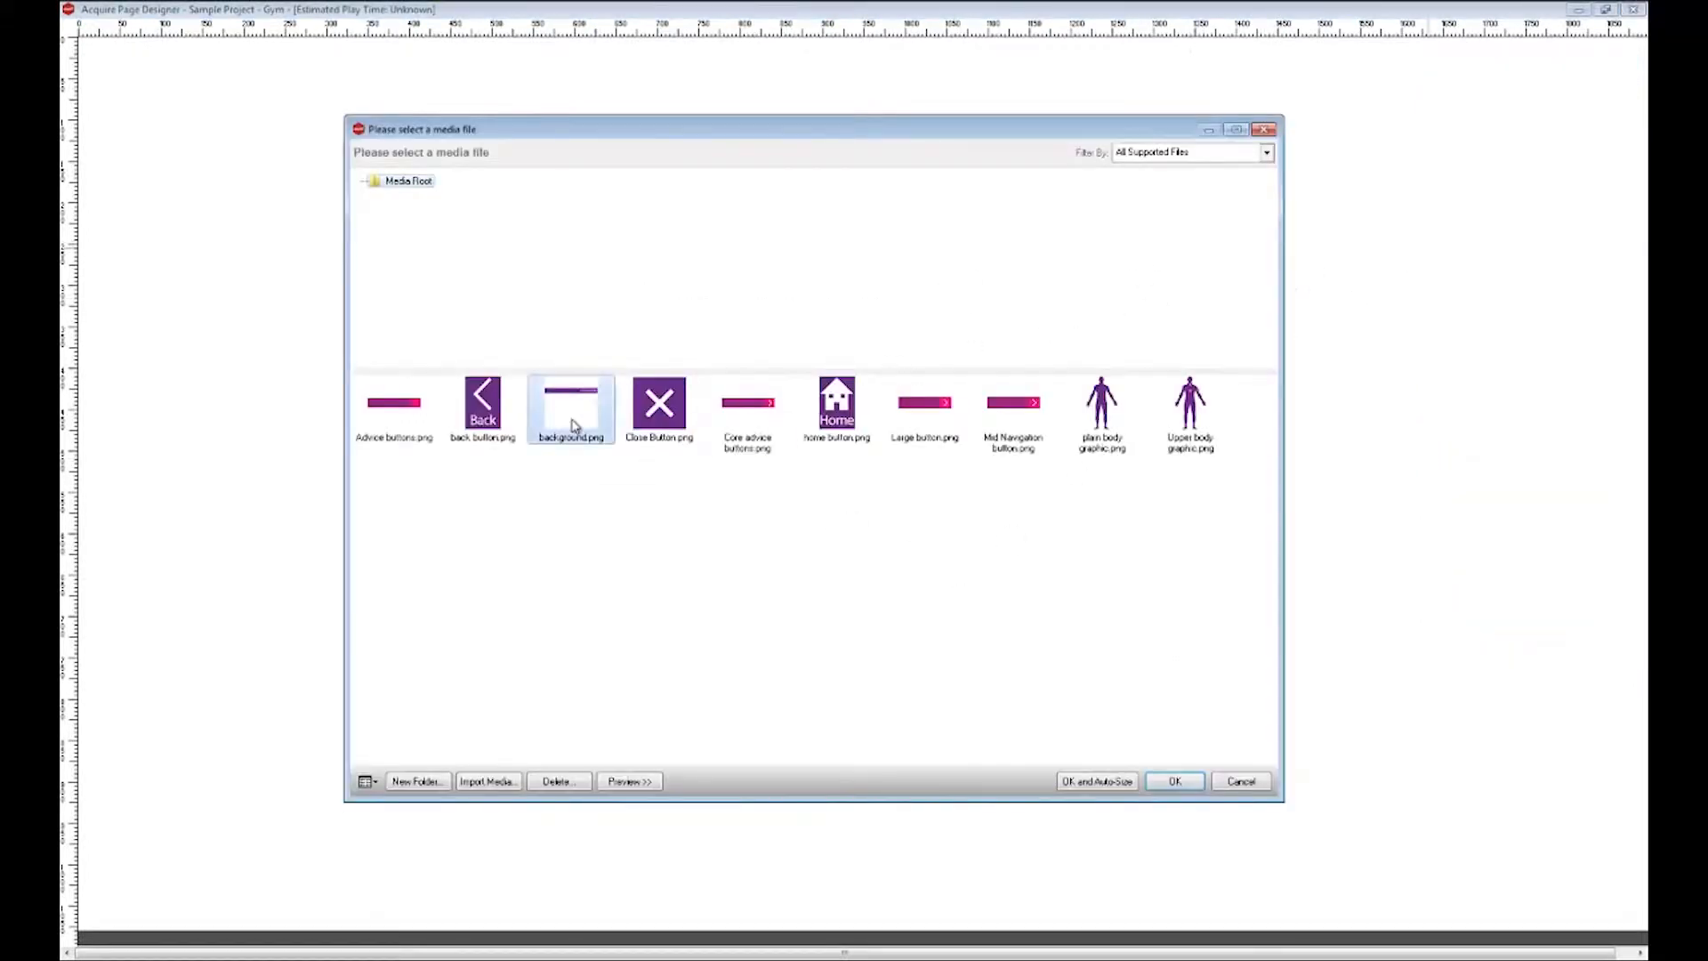
pyautogui.click(1120, 780)
pyautogui.click(1524, 184)
pyautogui.click(1516, 331)
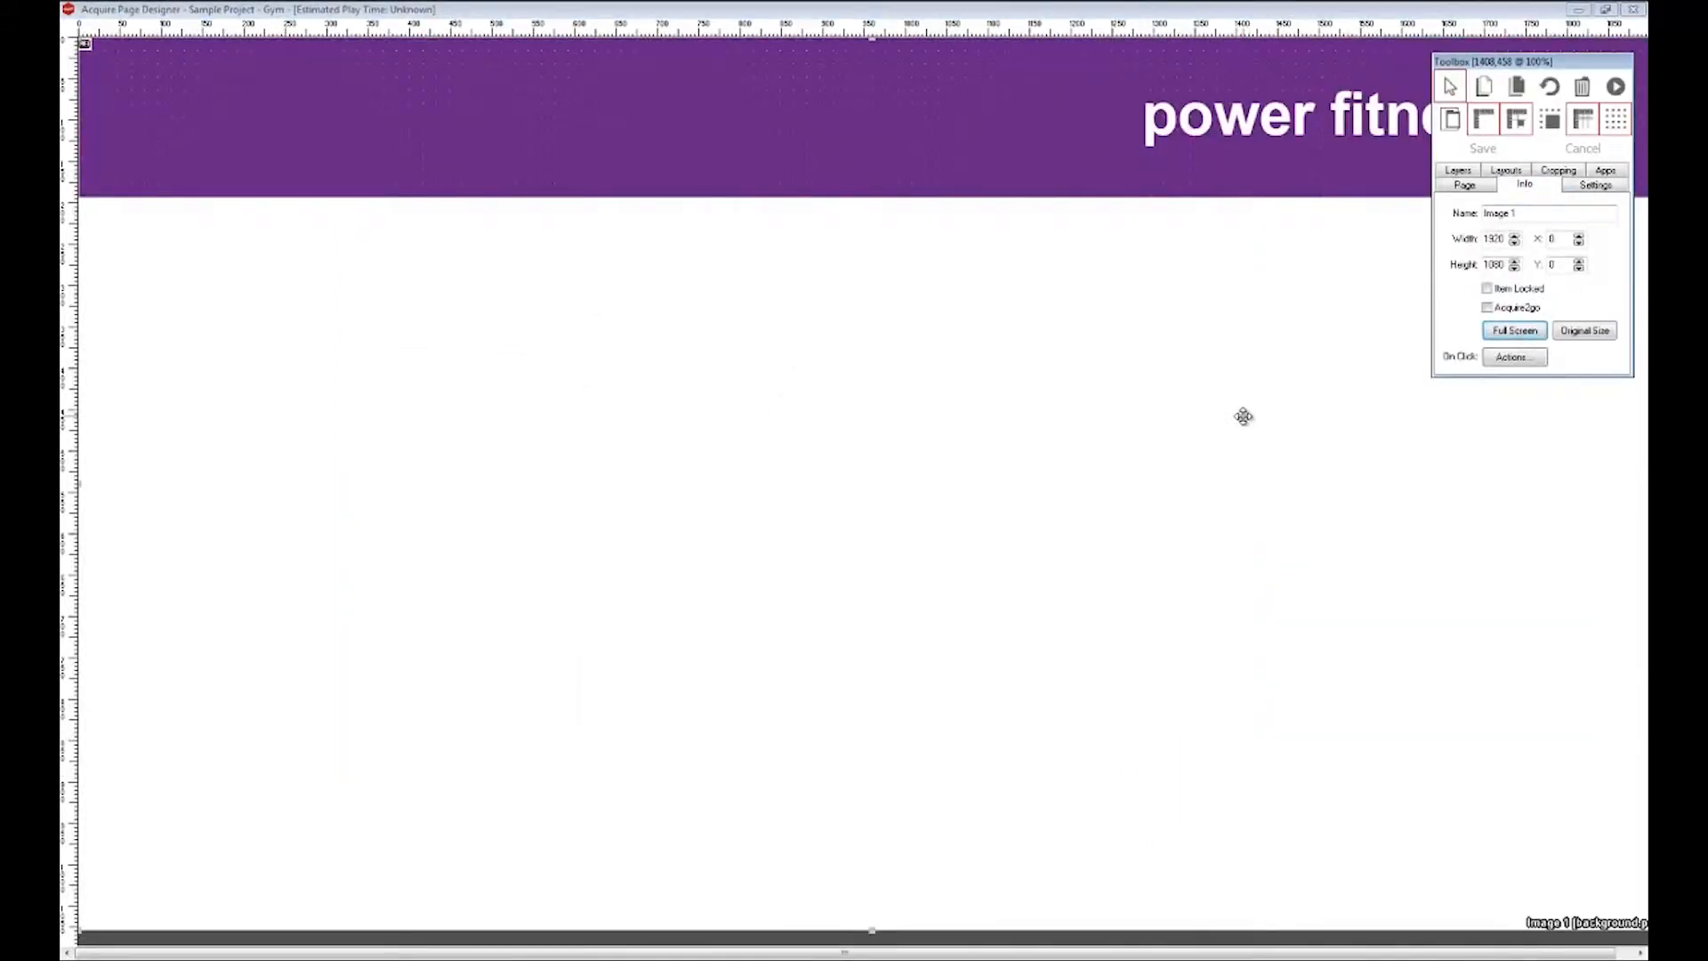
# Step: Add a small button at the left end of the purple header
pyautogui.click(1605, 170)
pyautogui.scroll(-2, 1501, 602)
pyautogui.scroll(-2, 1501, 602)
pyautogui.click(1481, 595)
pyautogui.moveTo(107, 65); pyautogui.dragTo(187, 160)
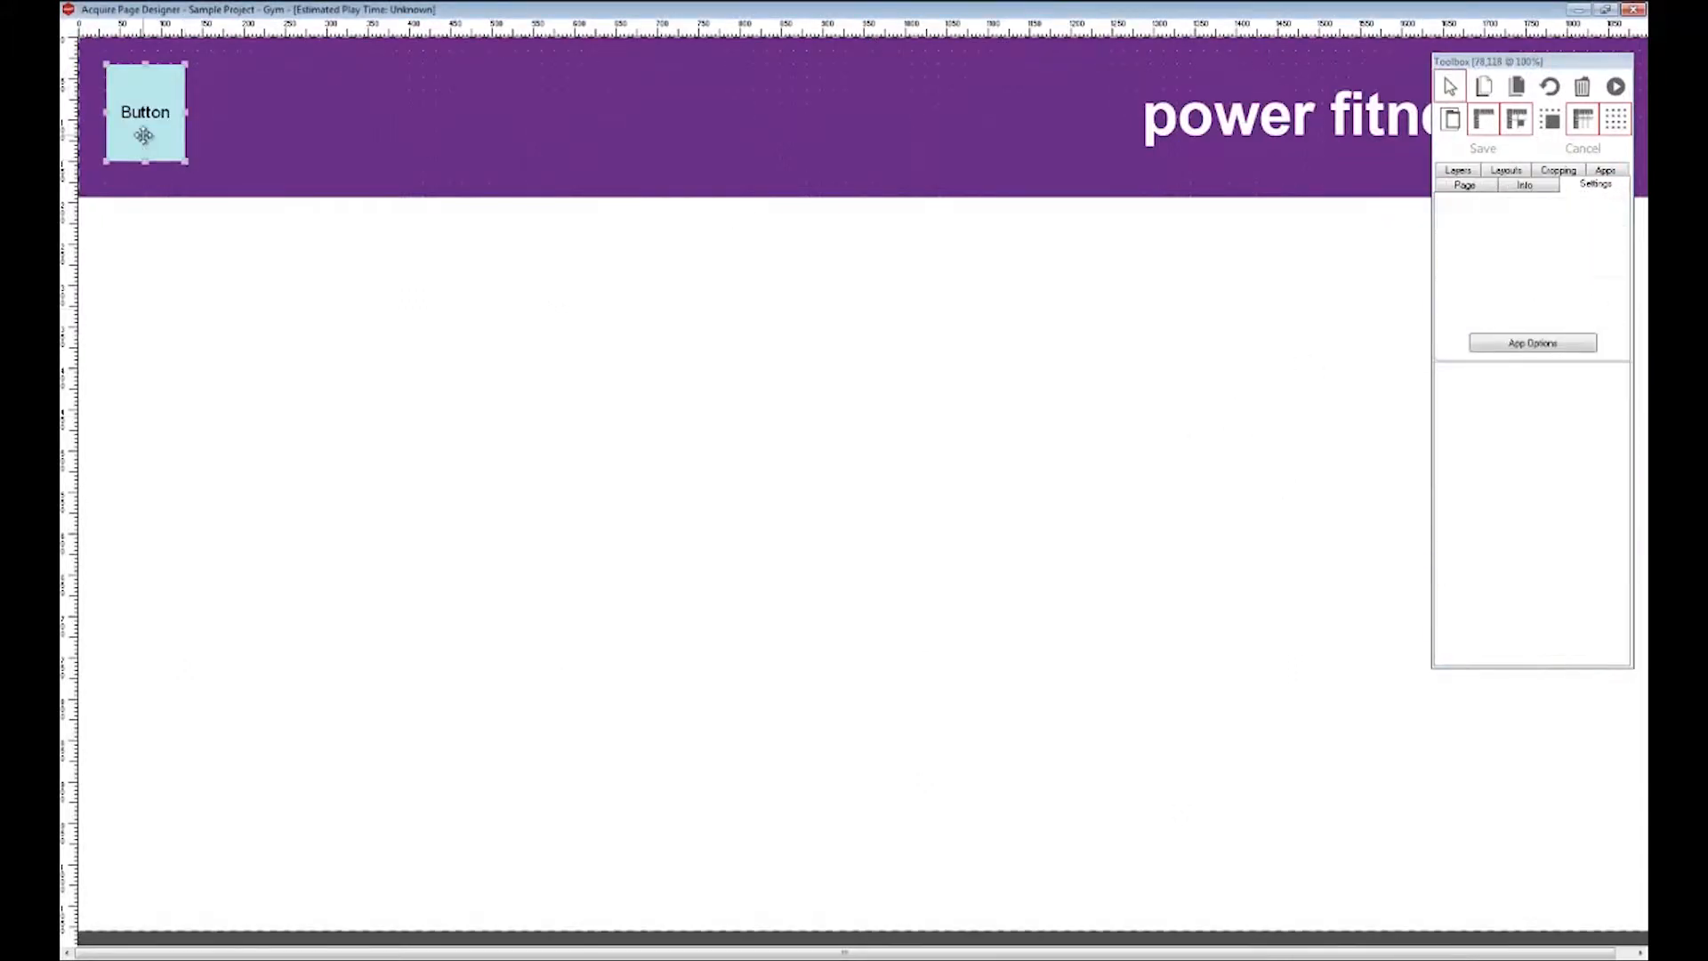
# Step: Use home button.png for the header button's normal and pushed states and clear its caption text
pyautogui.click(728, 350)
pyautogui.click(933, 391)
pyautogui.doubleClick(835, 399)
pyautogui.click(933, 424)
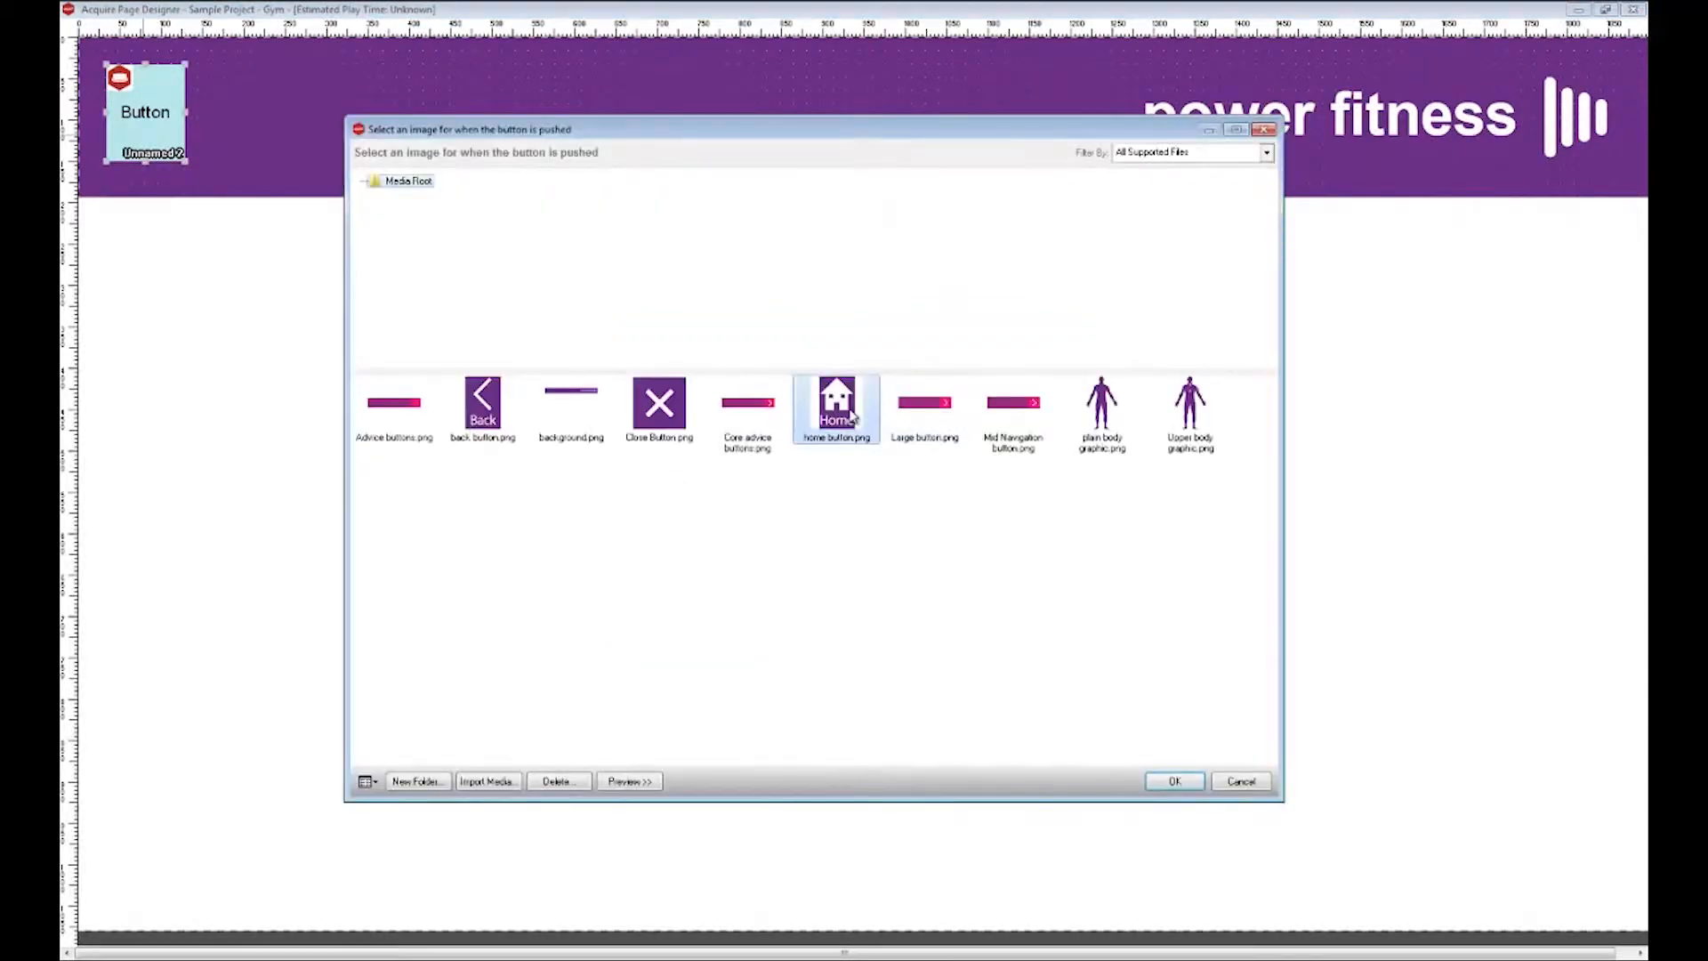
pyautogui.click(1172, 780)
pyautogui.click(676, 350)
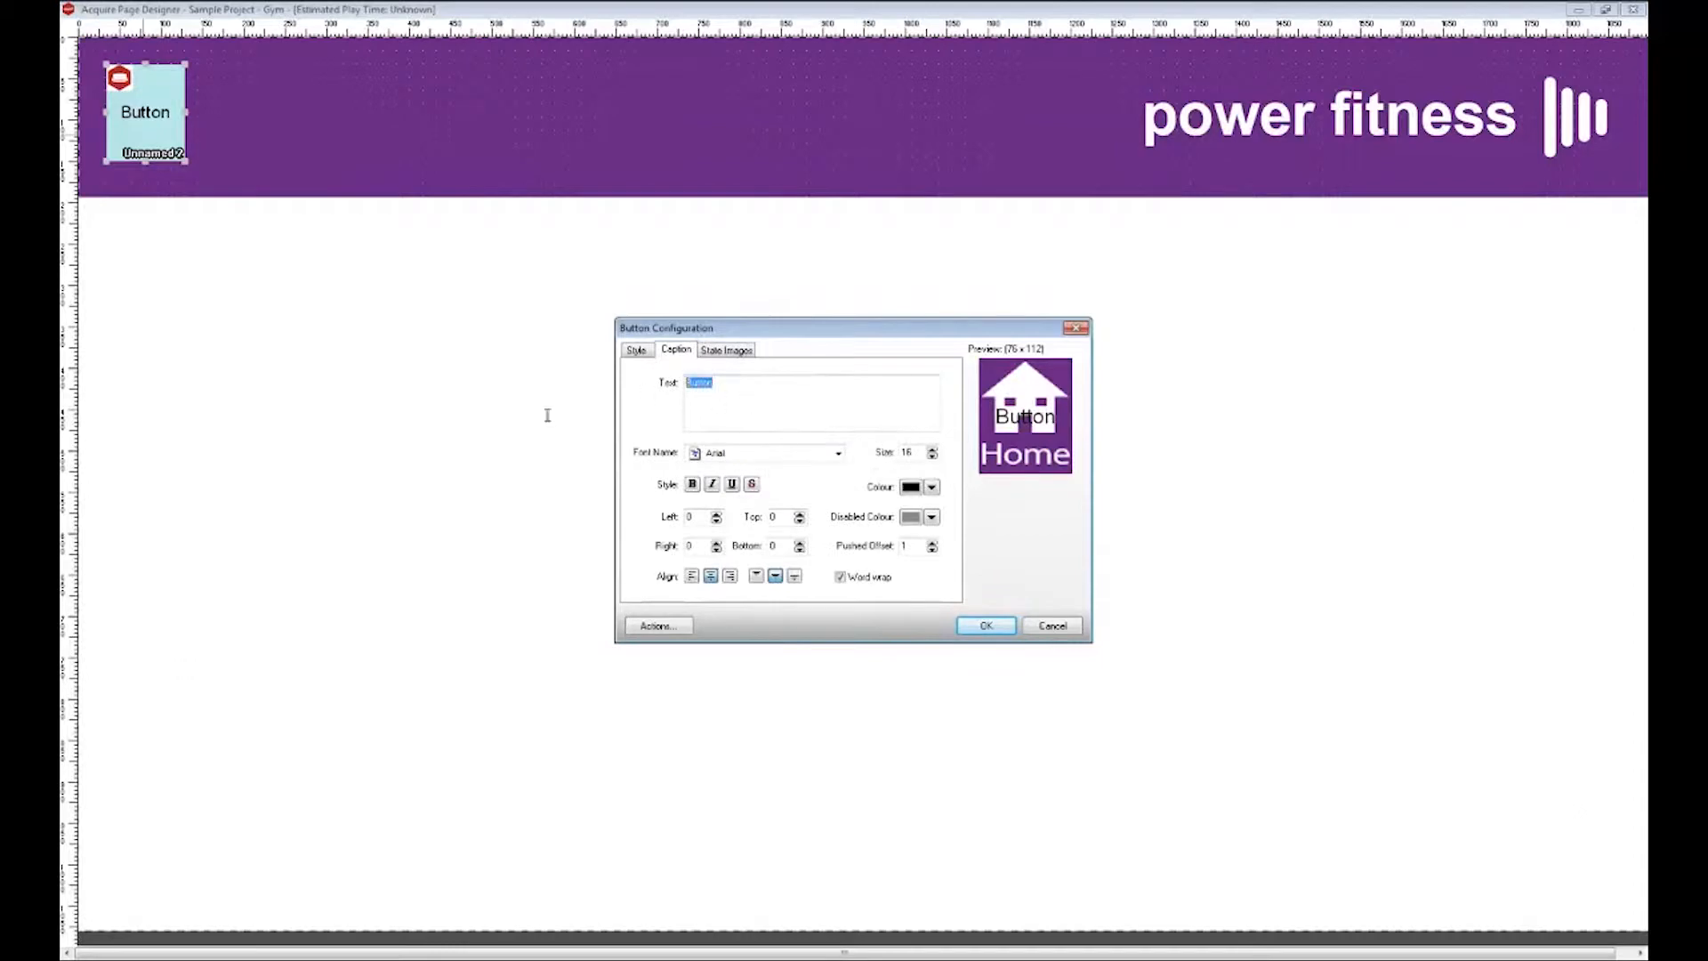
pyautogui.press('Delete')
# Step: Add a click action with Jump to Page to the Home button and confirm the neighbouring Back button's configuration
pyautogui.click(665, 626)
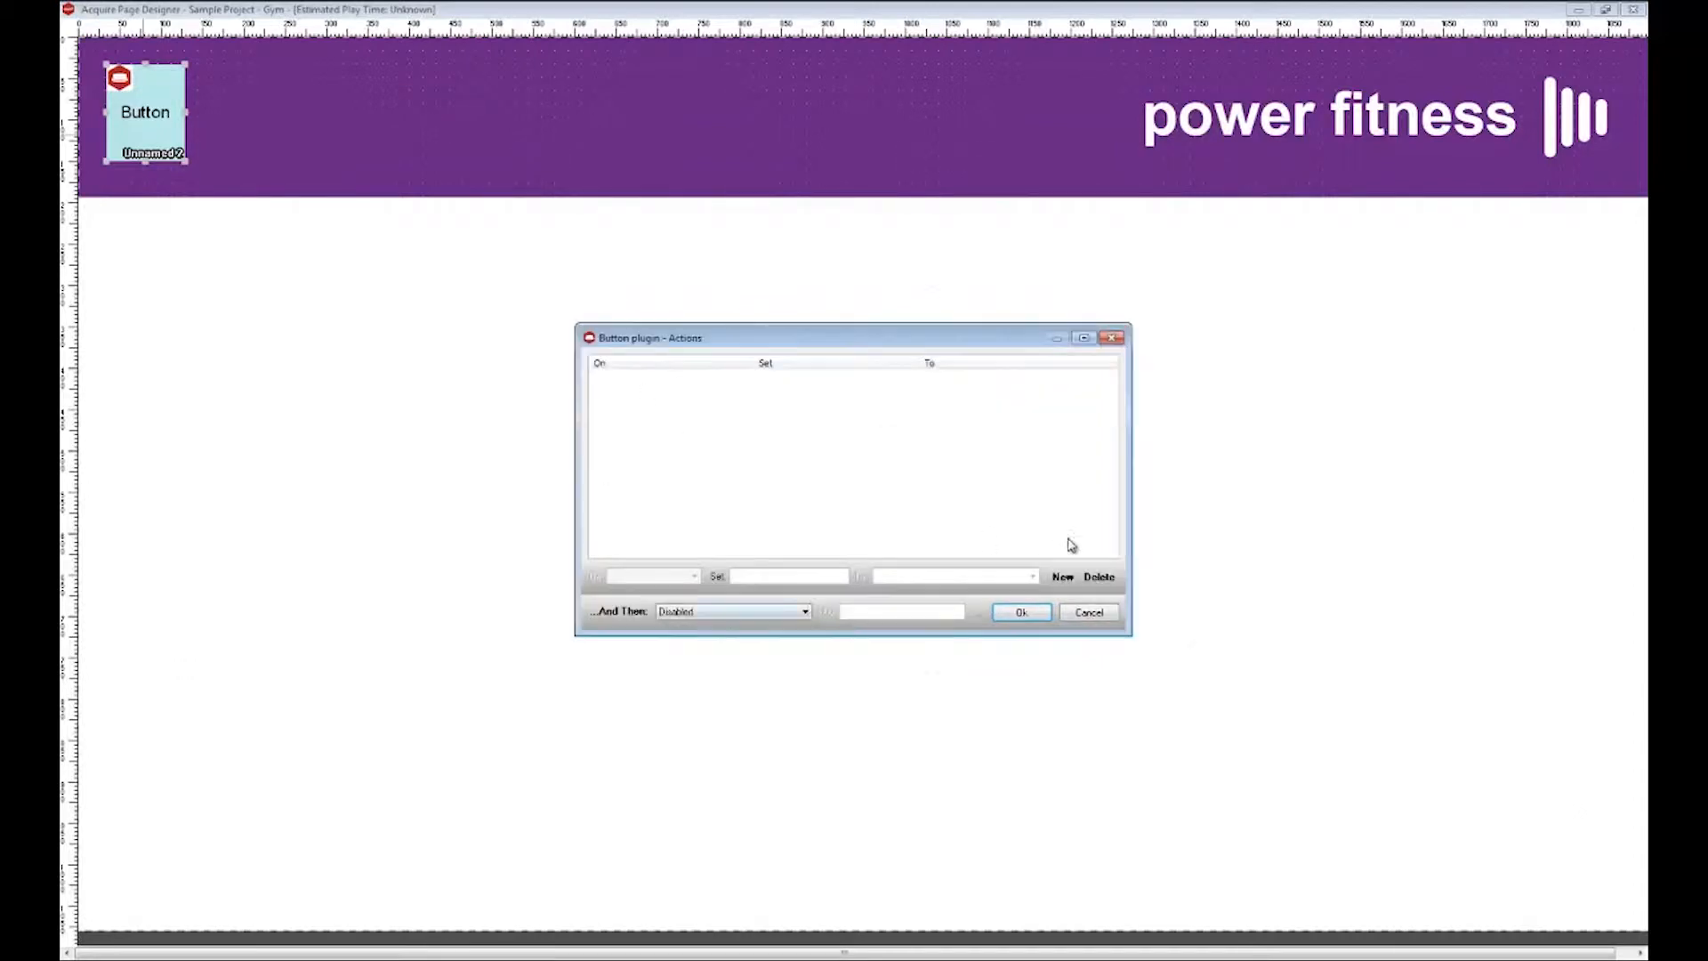
pyautogui.click(1063, 577)
pyautogui.click(804, 611)
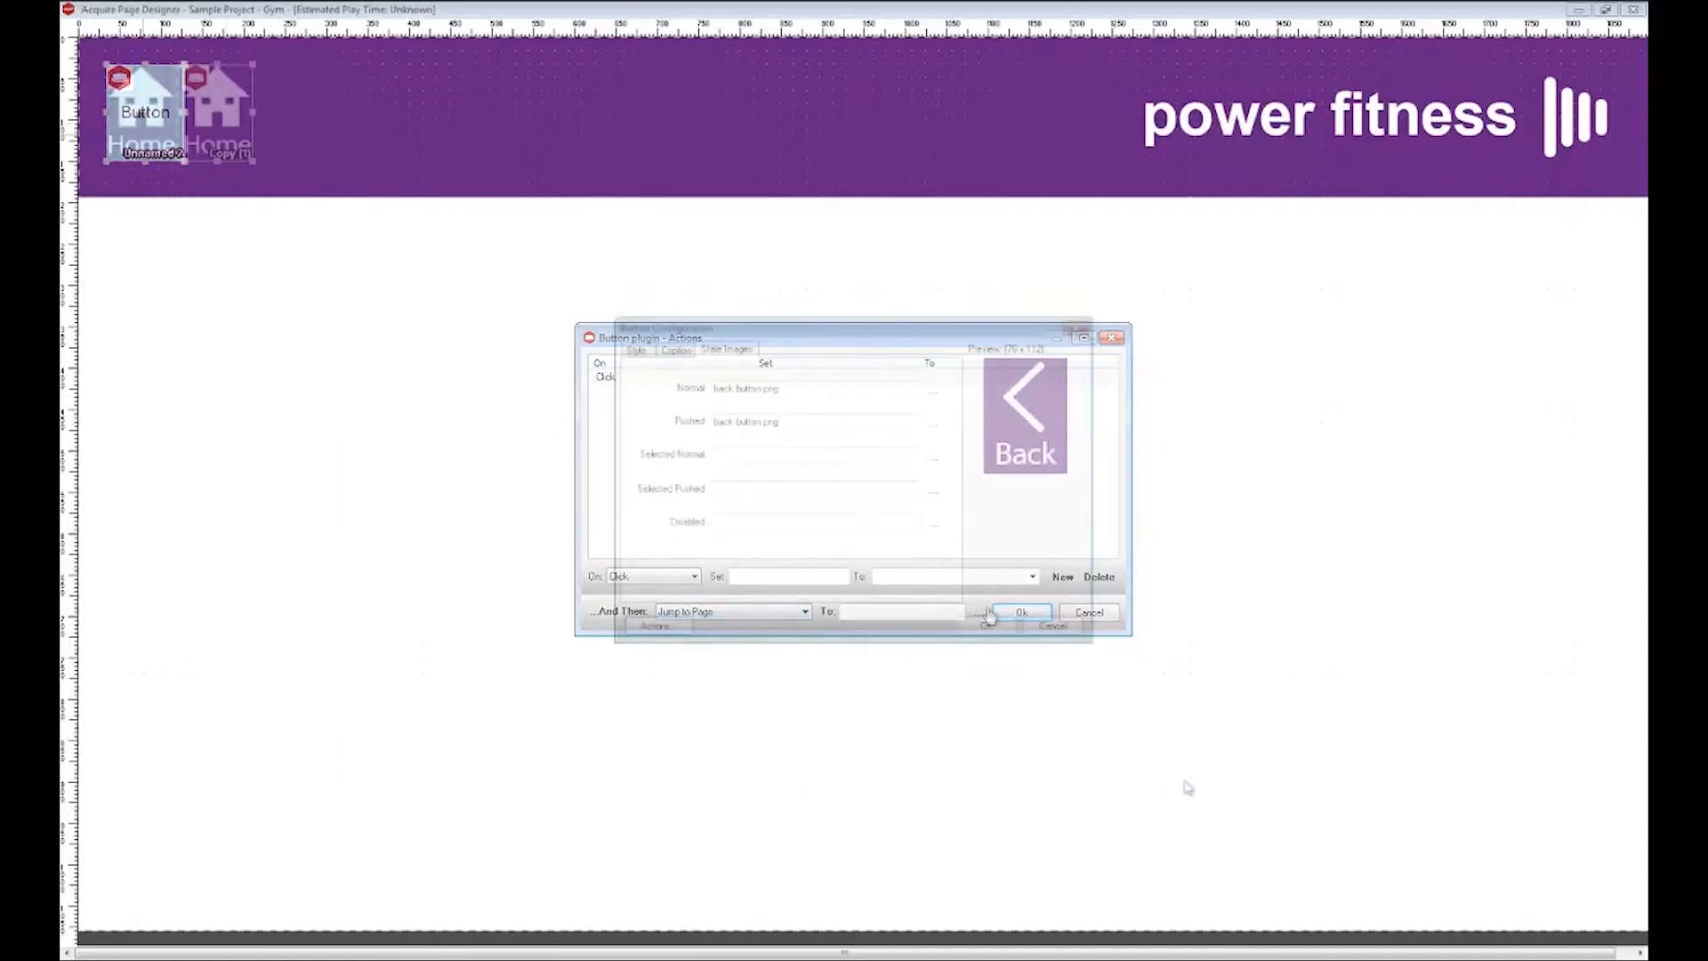
pyautogui.click(985, 627)
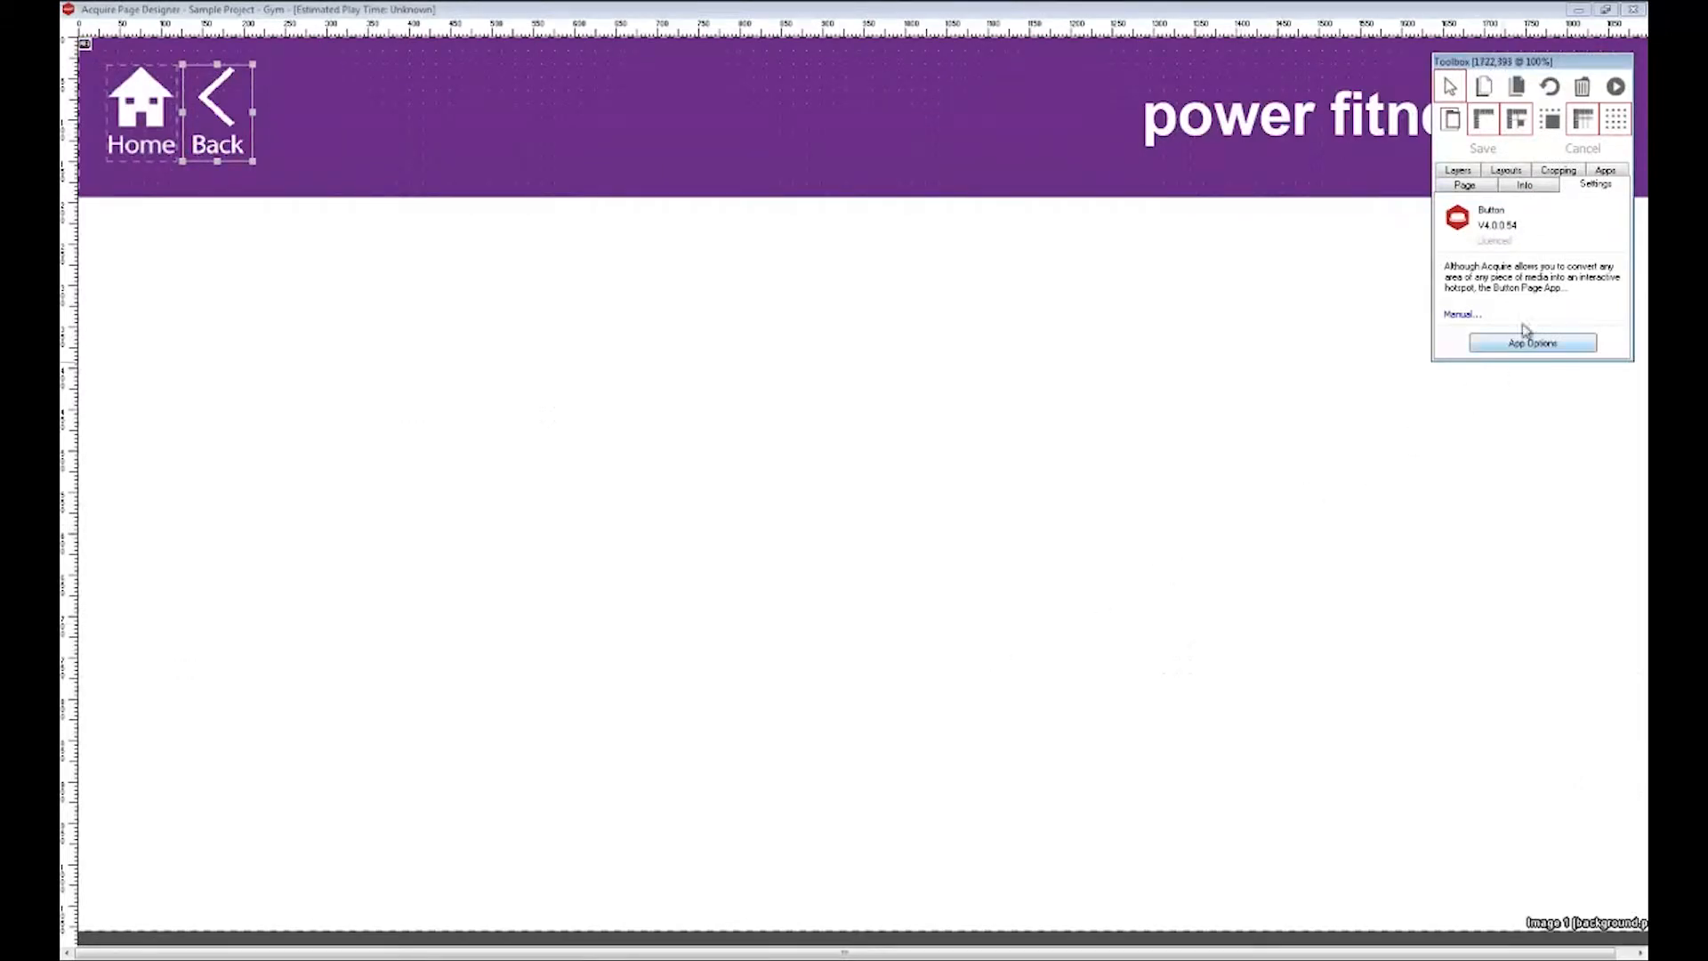
# Step: Add a button about 533 x 97 px below the header and give it the arrowless purple-and-pink button image as its normal state
pyautogui.click(1606, 171)
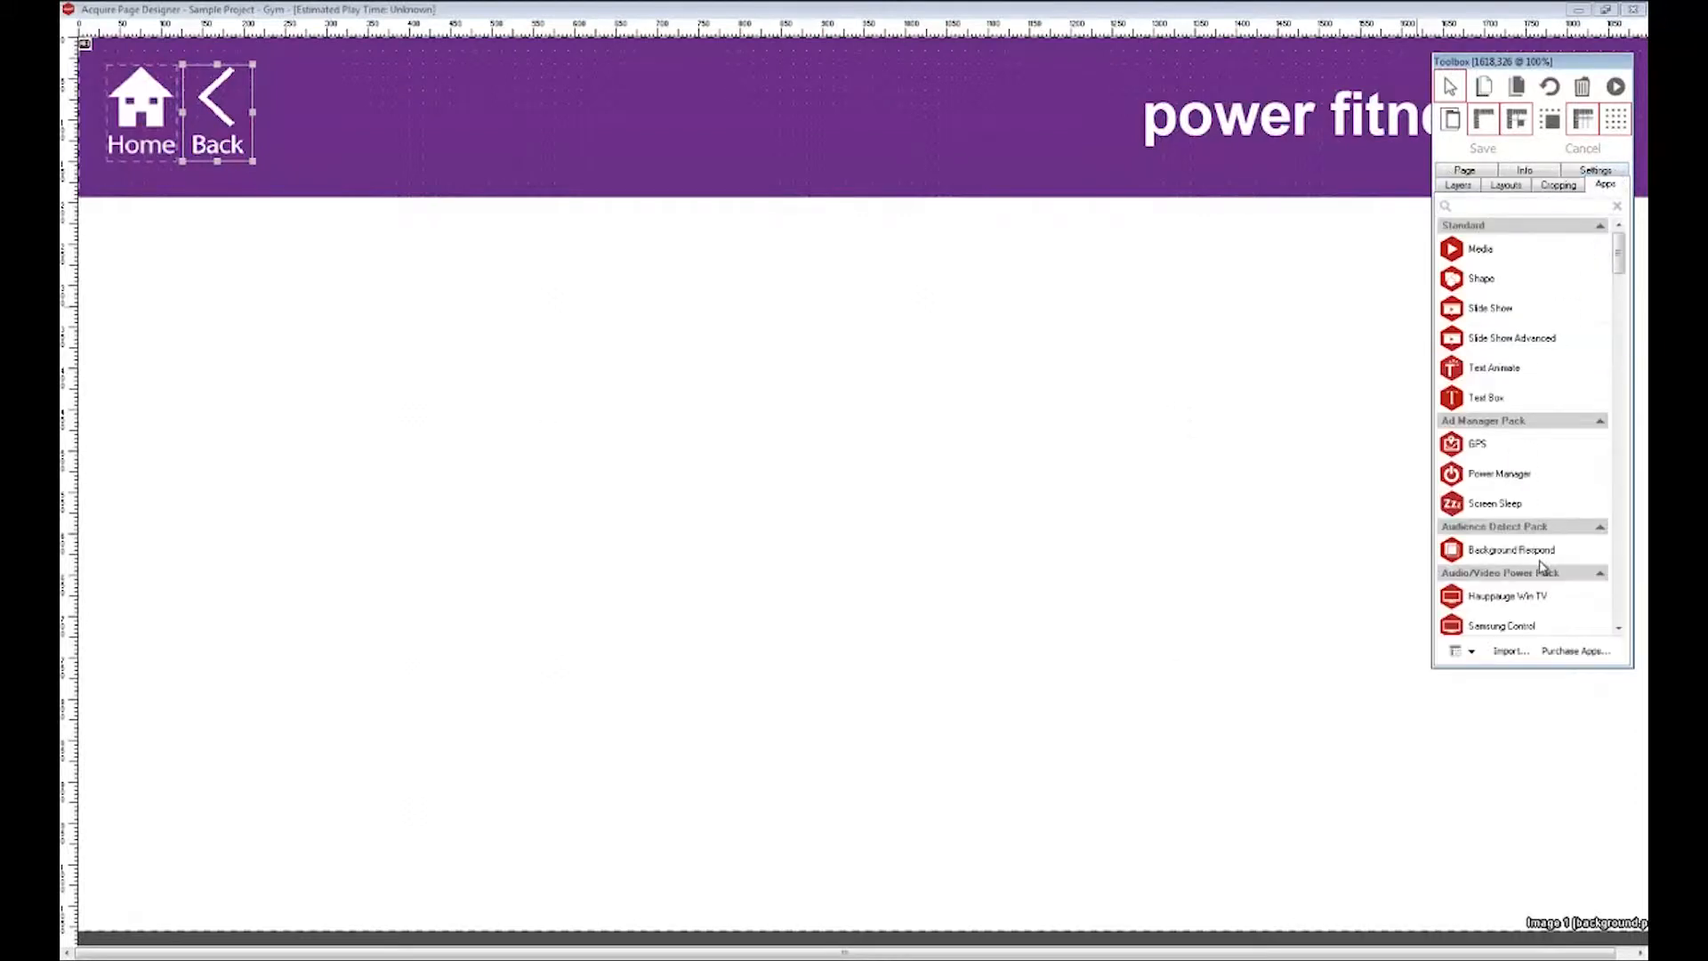
pyautogui.scroll(-5, 1530, 569)
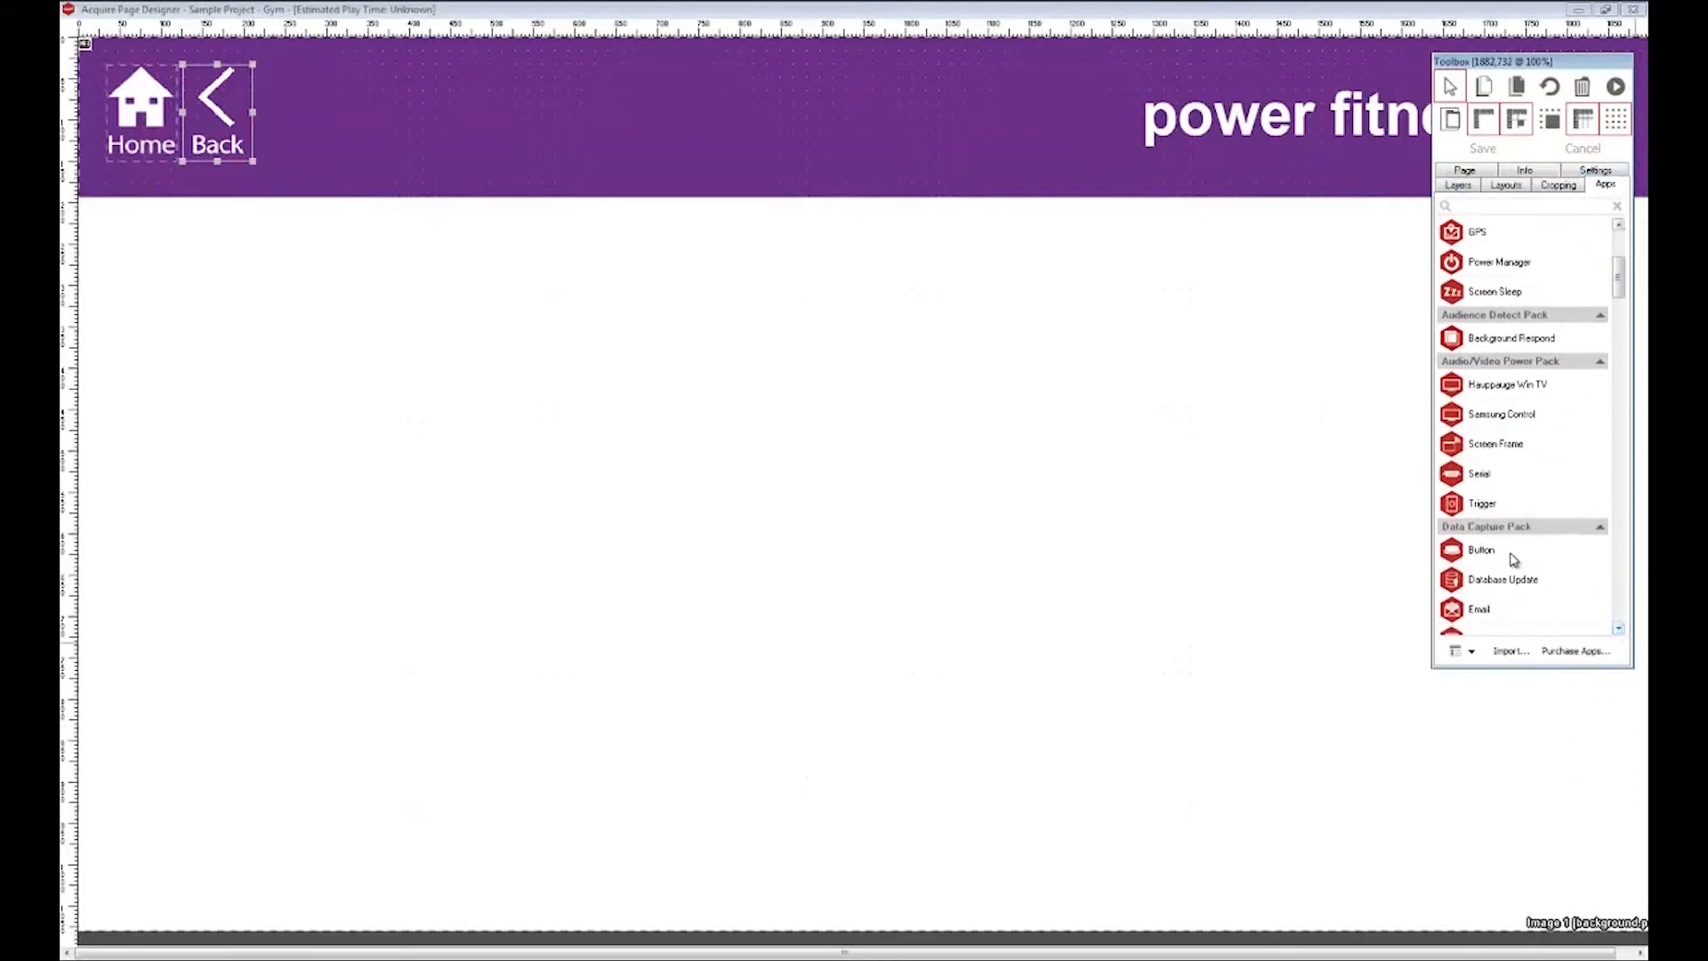
pyautogui.click(1481, 566)
pyautogui.moveTo(210, 324); pyautogui.dragTo(664, 412)
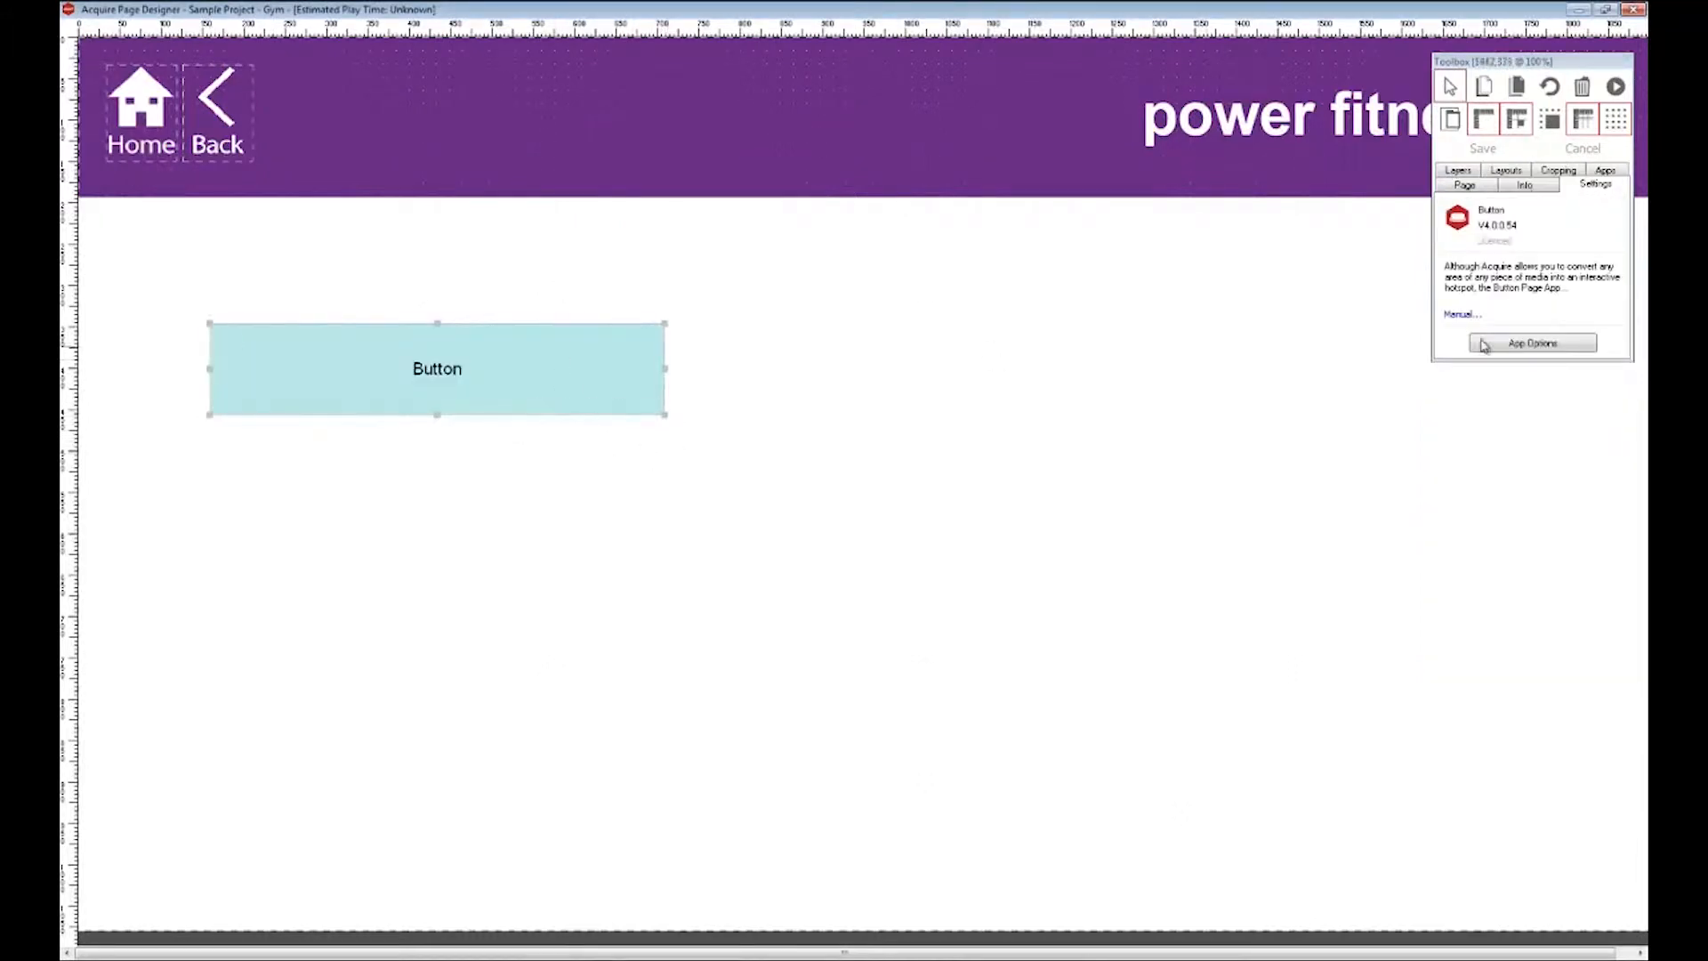
pyautogui.click(726, 349)
pyautogui.click(934, 389)
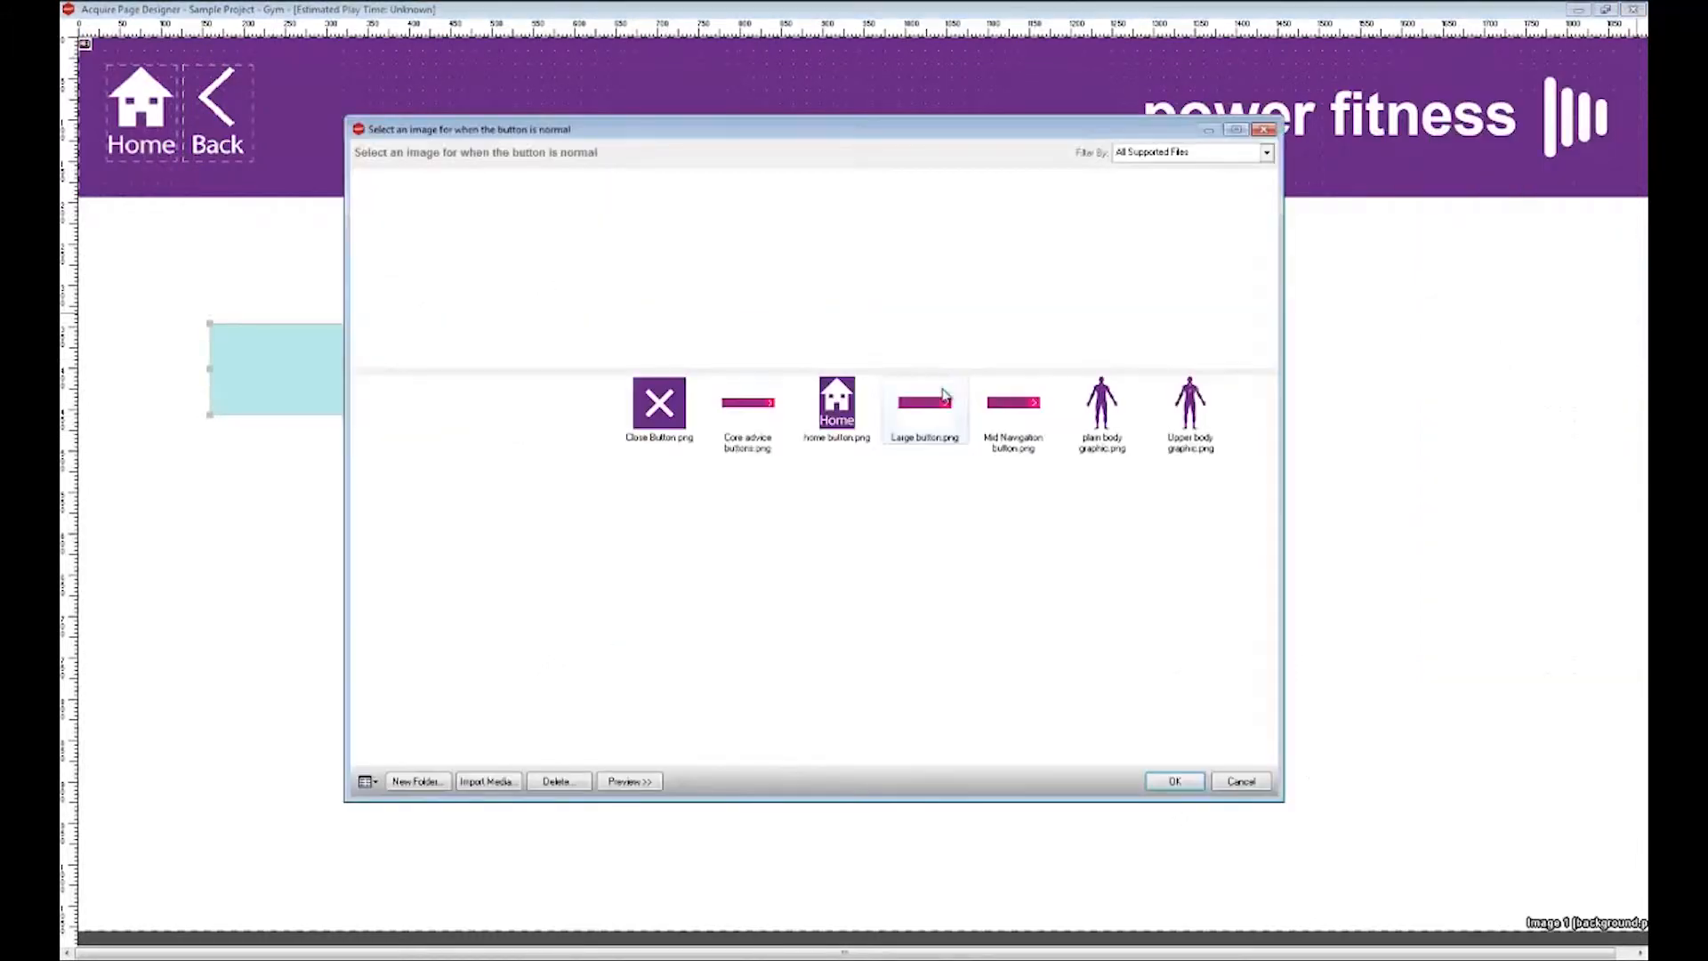
pyautogui.doubleClick(1008, 425)
# Step: Set the button's caption to "Quads" followed by "1", in white Lucida Sans Unicode
pyautogui.click(676, 349)
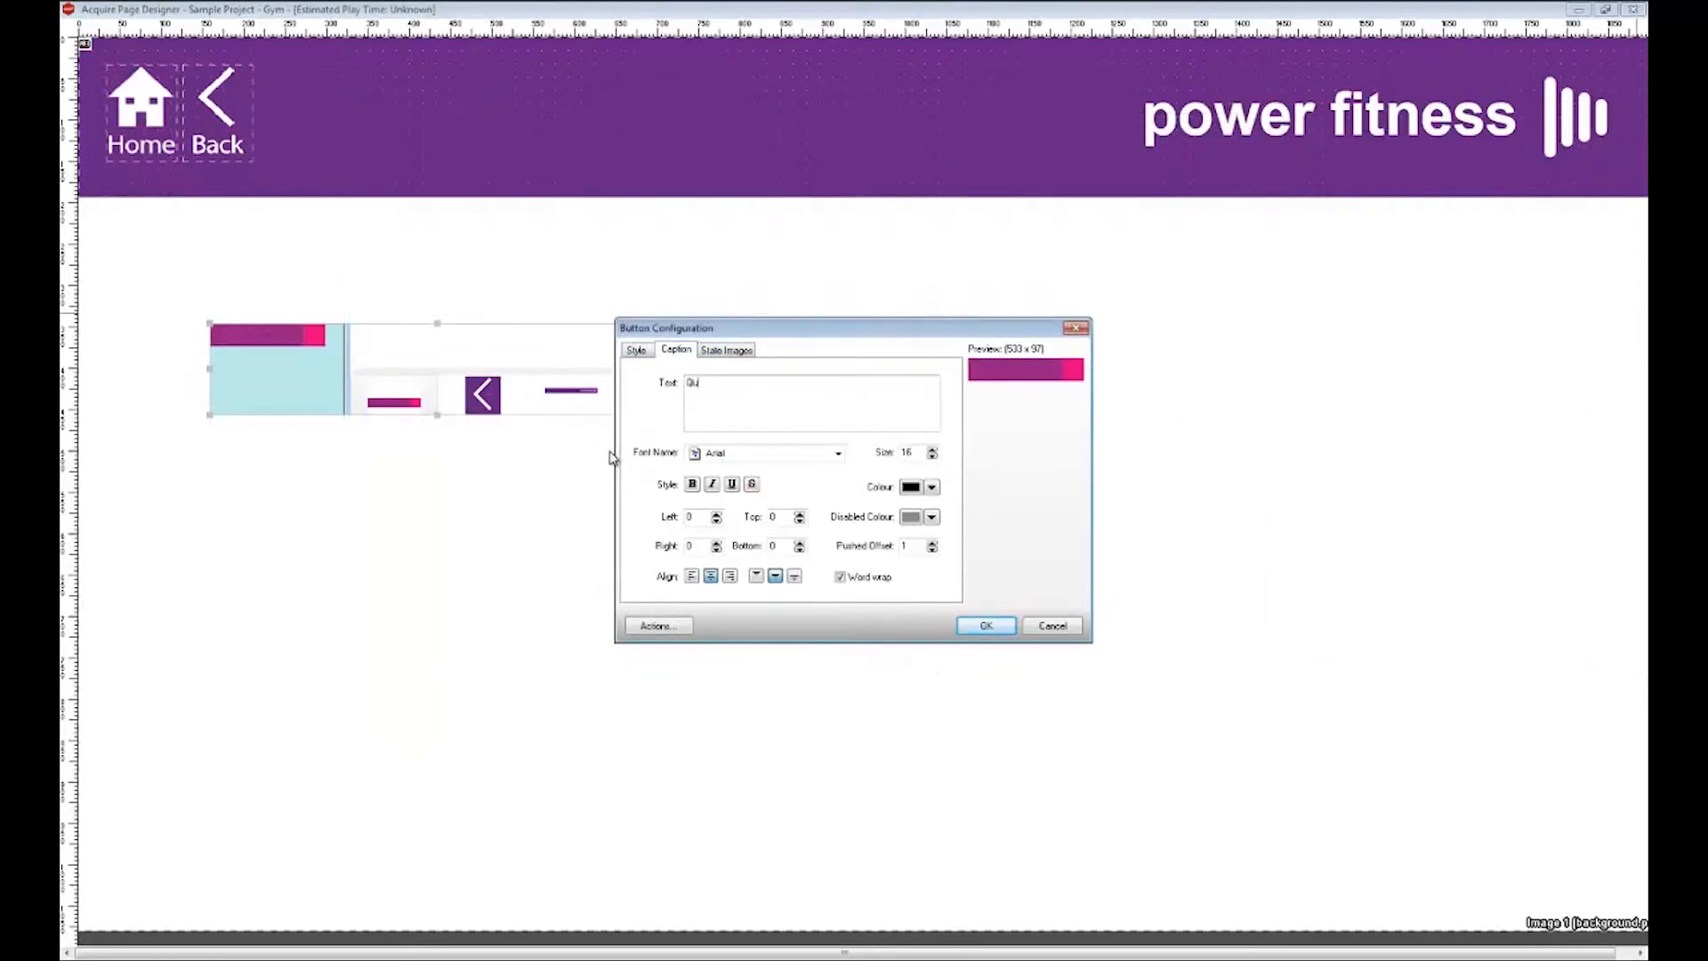
pyautogui.click(838, 453)
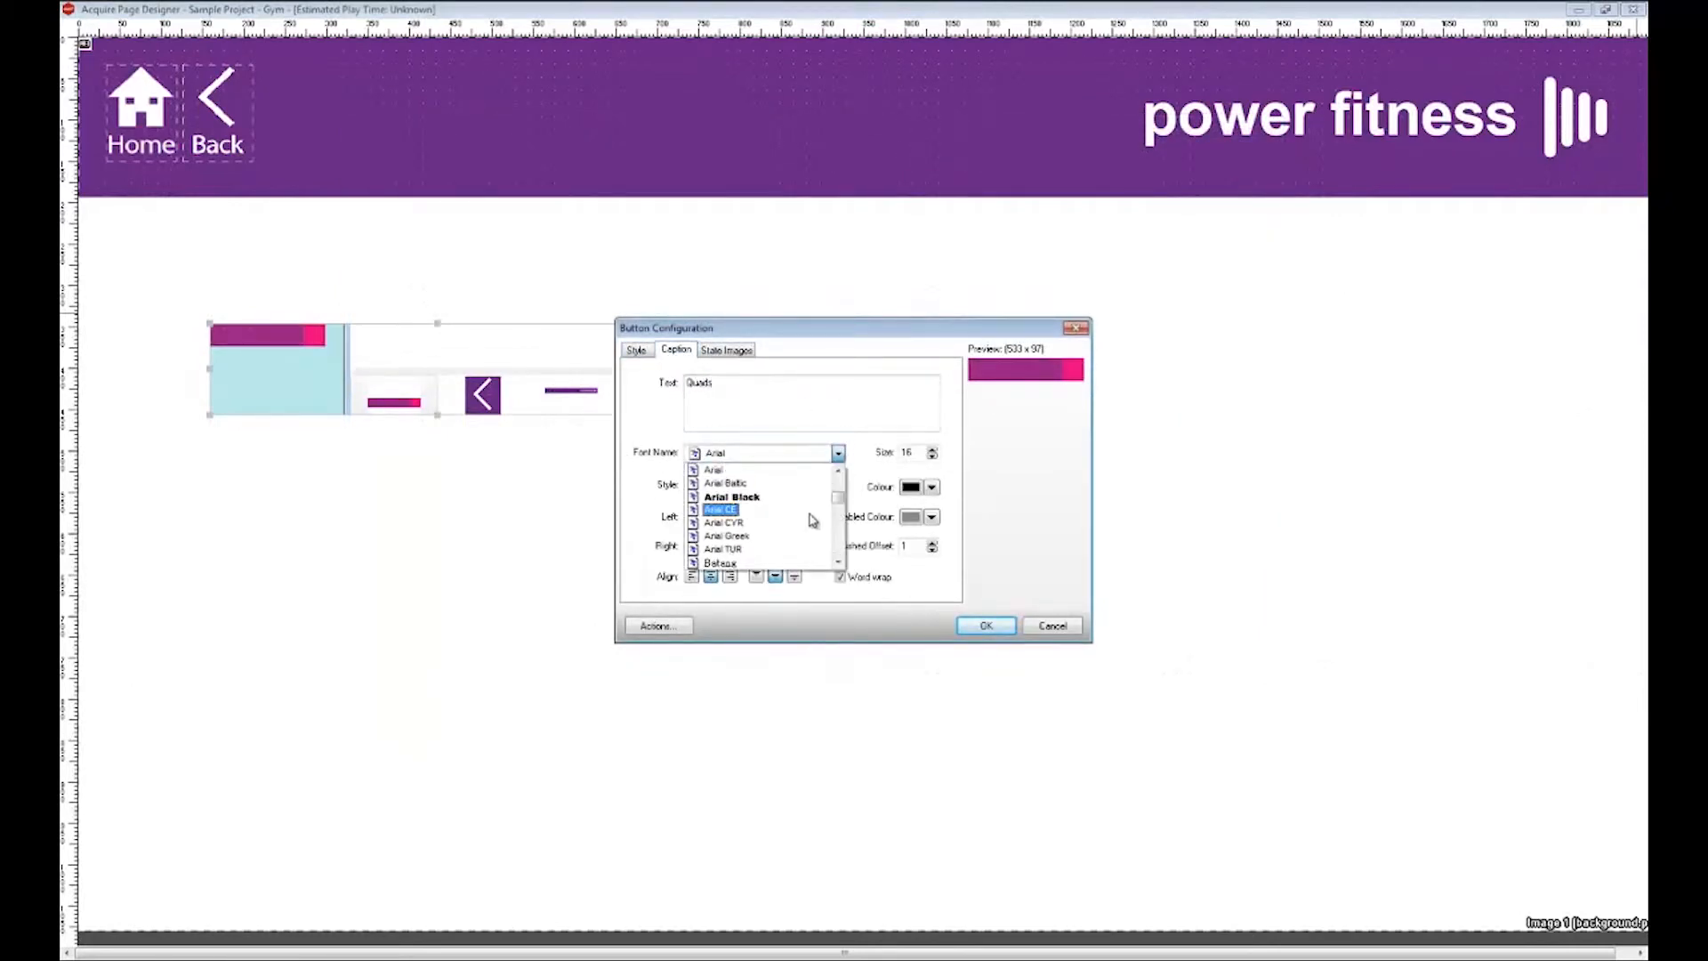
pyautogui.scroll(-20, 809, 518)
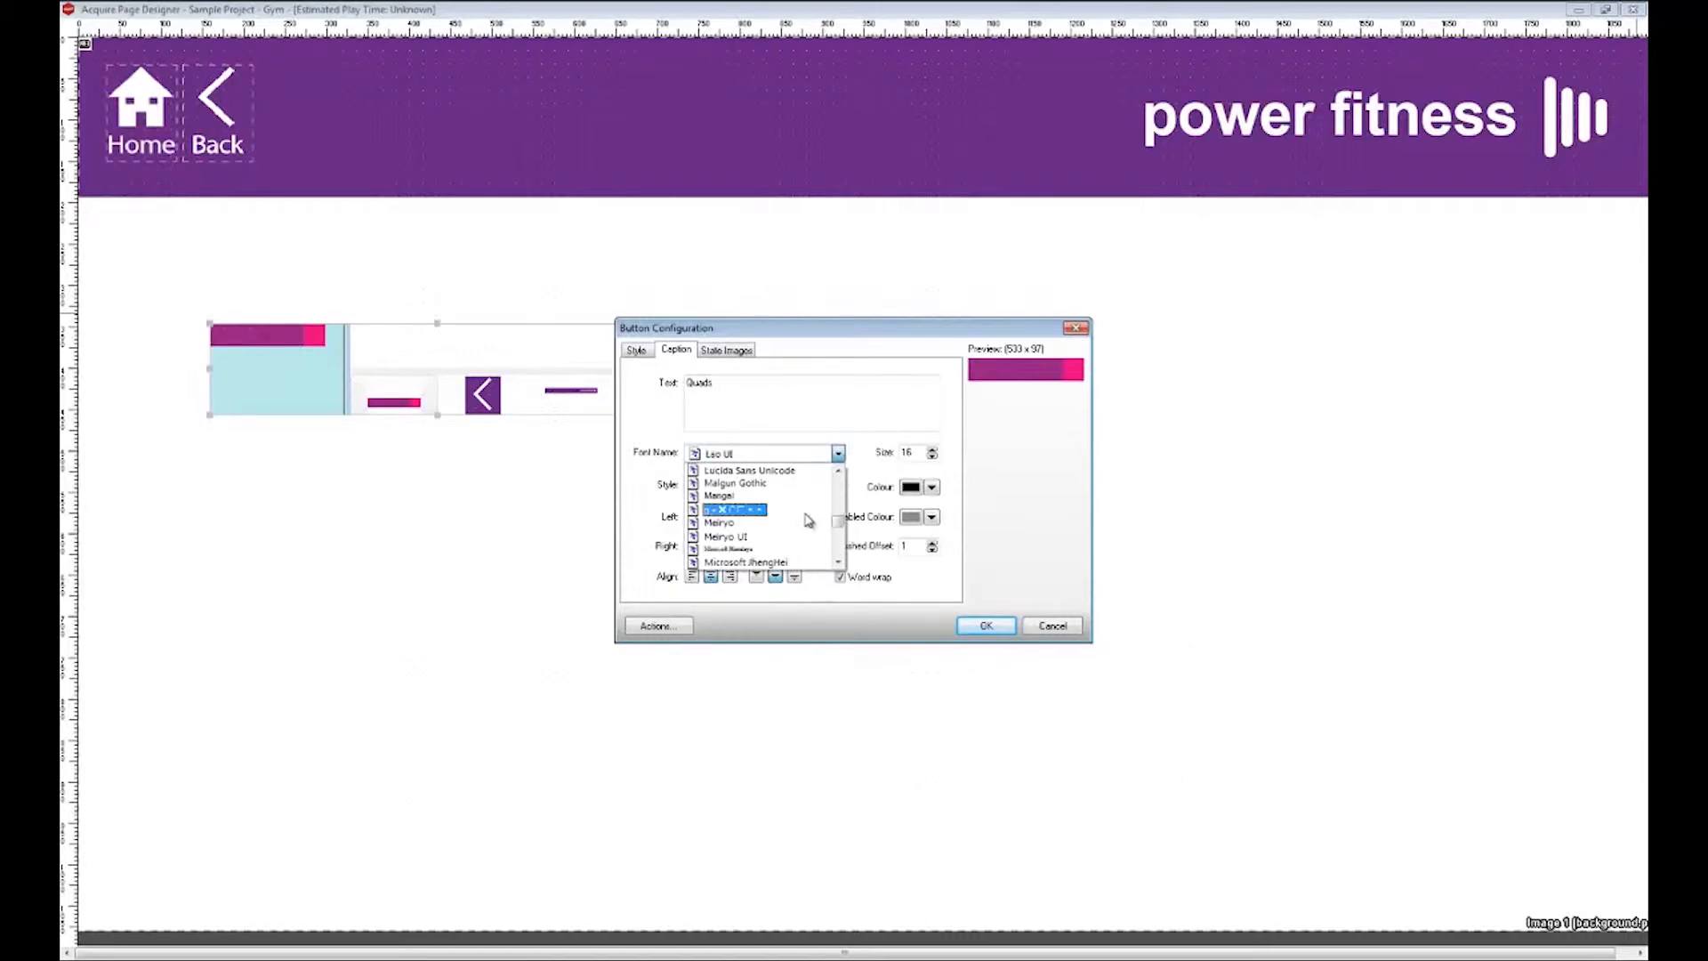
pyautogui.click(750, 510)
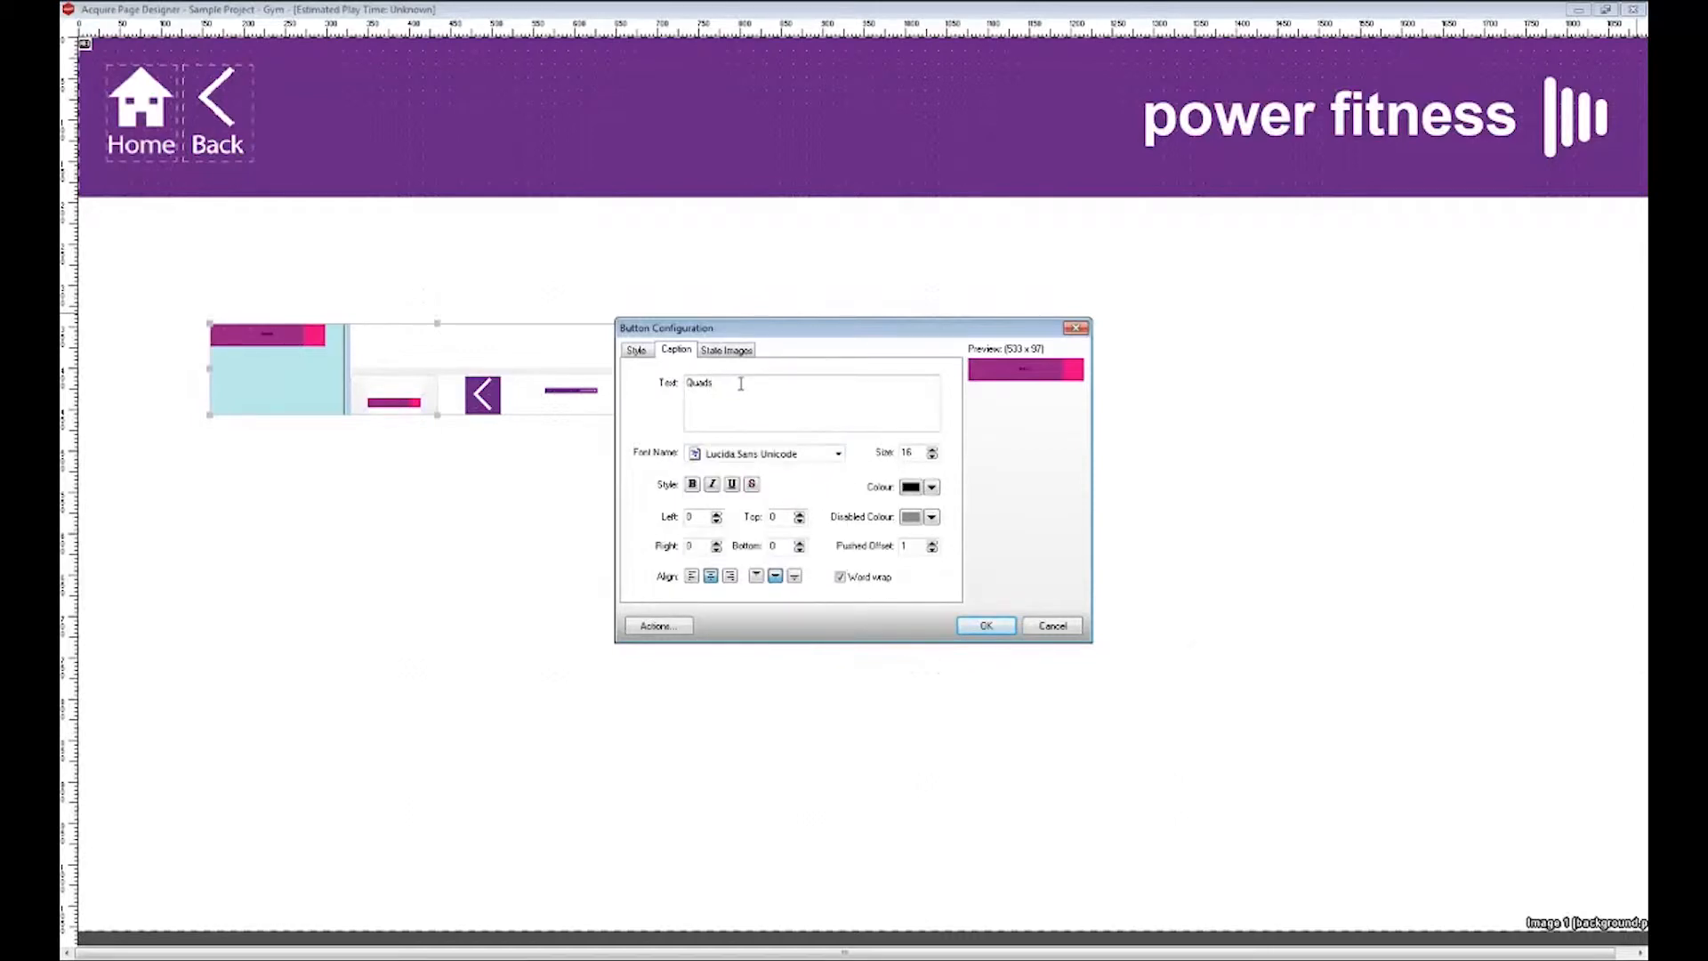
pyautogui.click(932, 487)
pyautogui.click(902, 673)
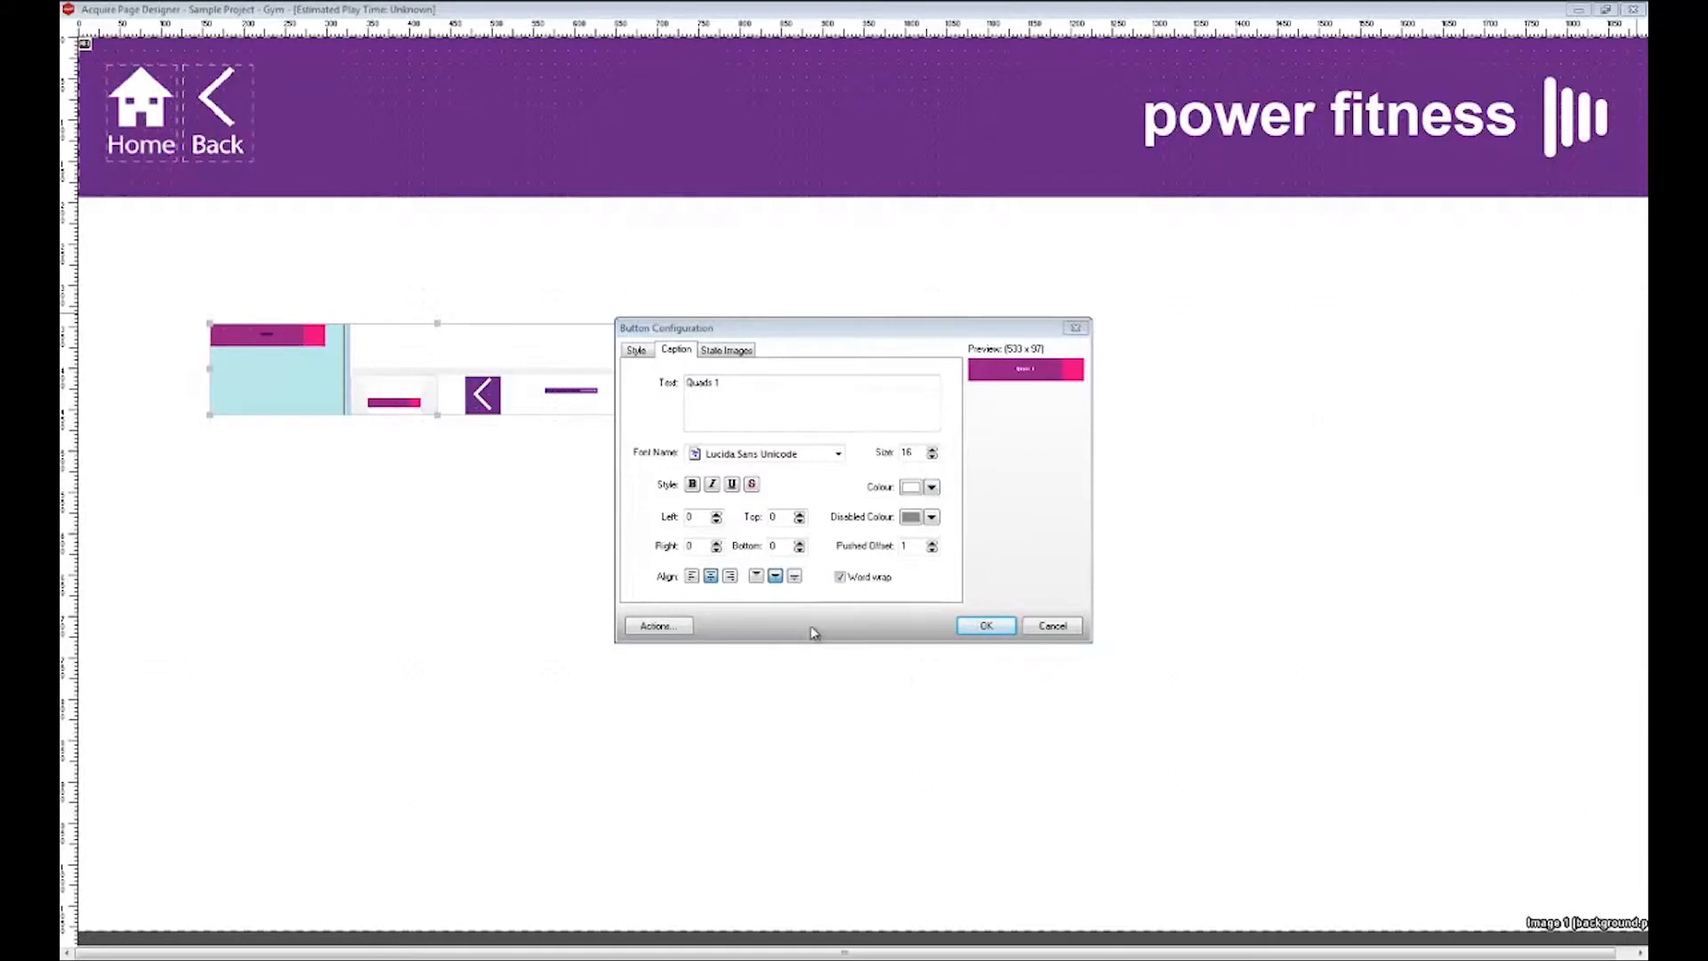
# Step: Left-align the Quads caption, enlarge its font size, set its left offset to 30 and confirm the button settings
pyautogui.click(691, 576)
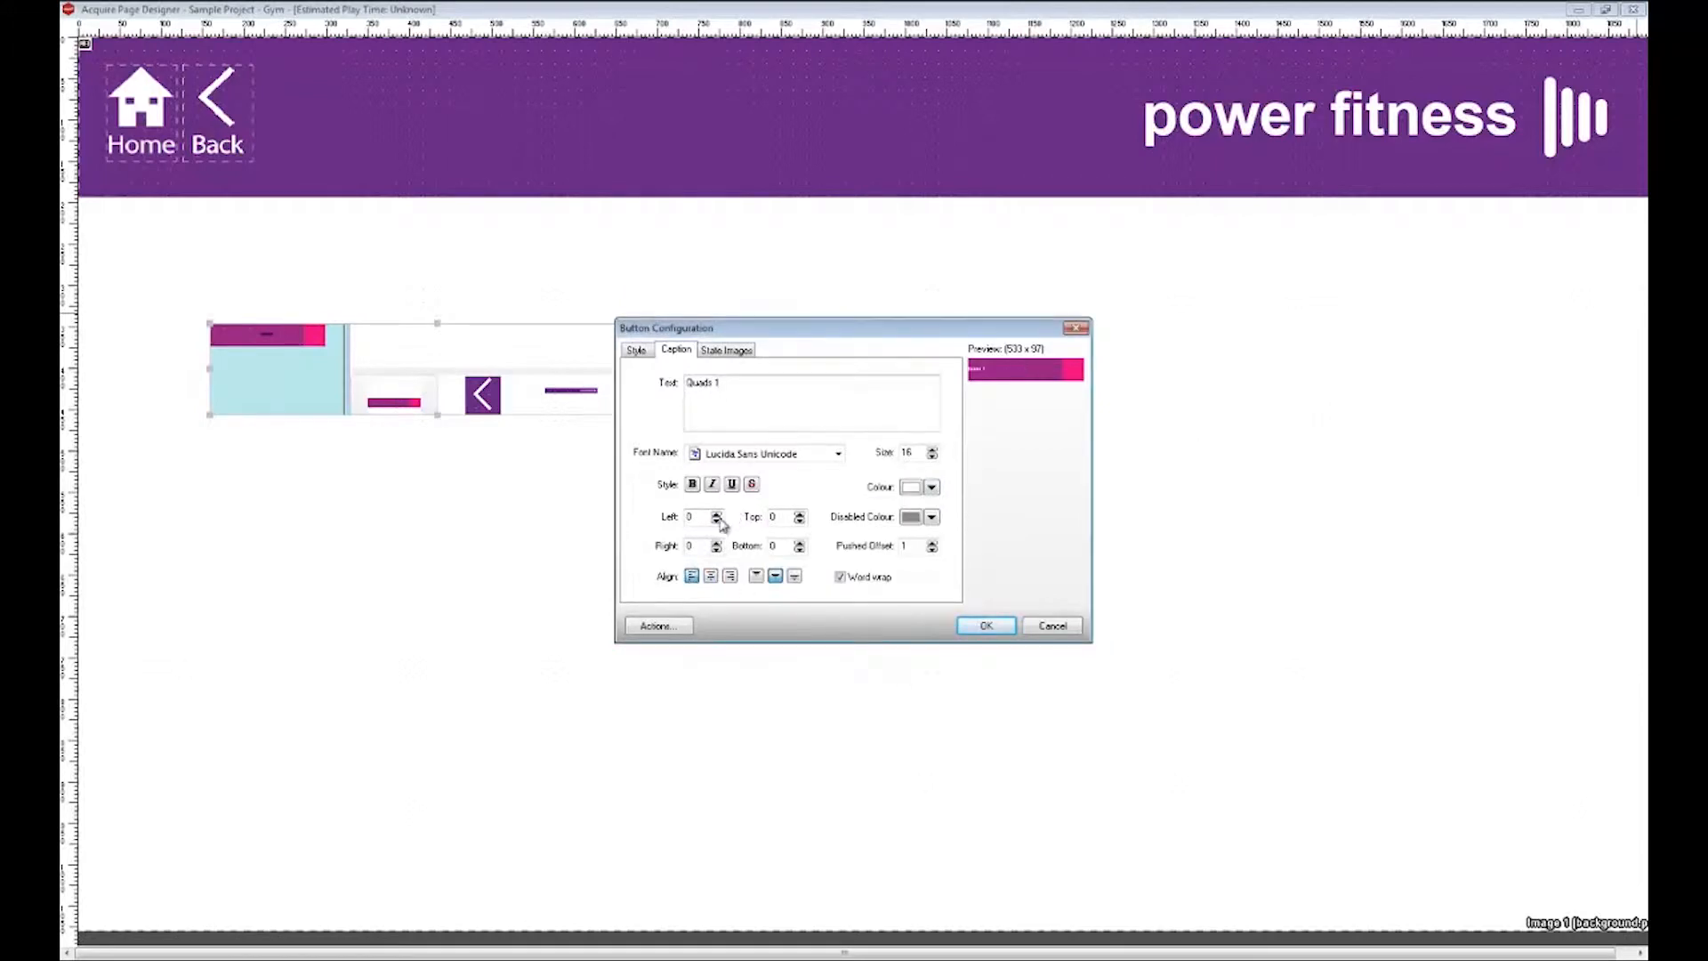
pyautogui.moveTo(916, 453); pyautogui.dragTo(872, 456)
pyautogui.write('50')
pyautogui.press('BackSpace')
pyautogui.press('BackSpace')
pyautogui.write('45')
pyautogui.click(716, 513)
pyautogui.click(984, 626)
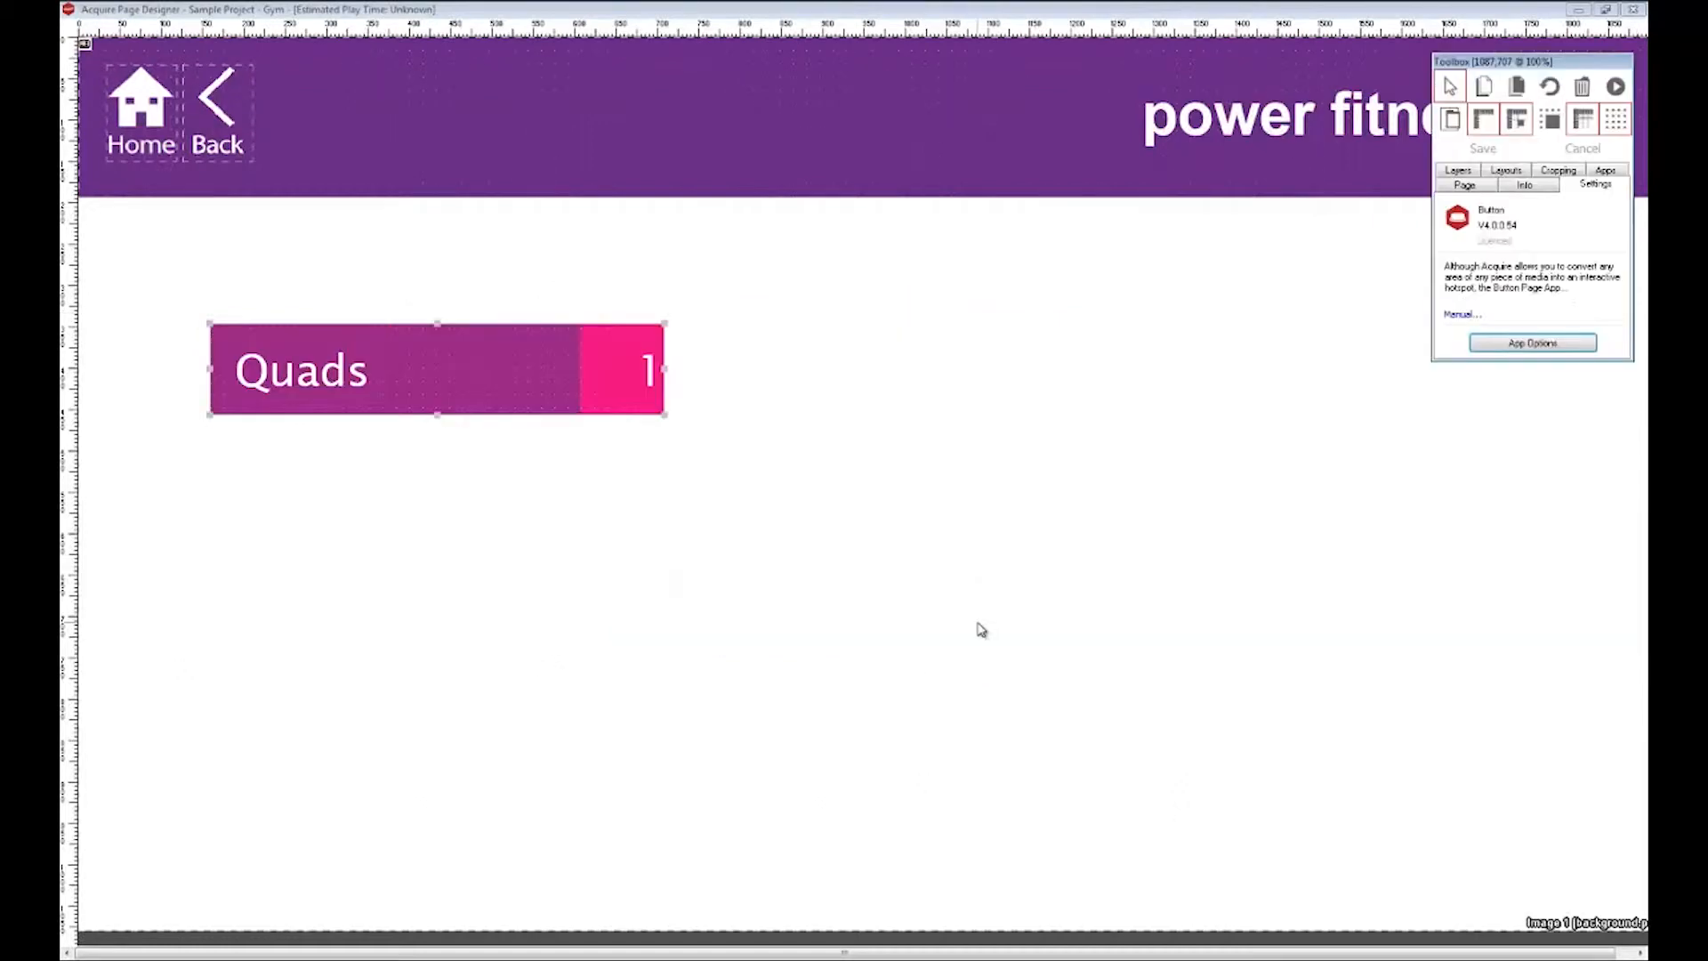
# Step: Adjust the spacing in the Quads caption so its number 1 sits centred in the pink section, and confirm
pyautogui.doubleClick(504, 359)
pyautogui.click(675, 350)
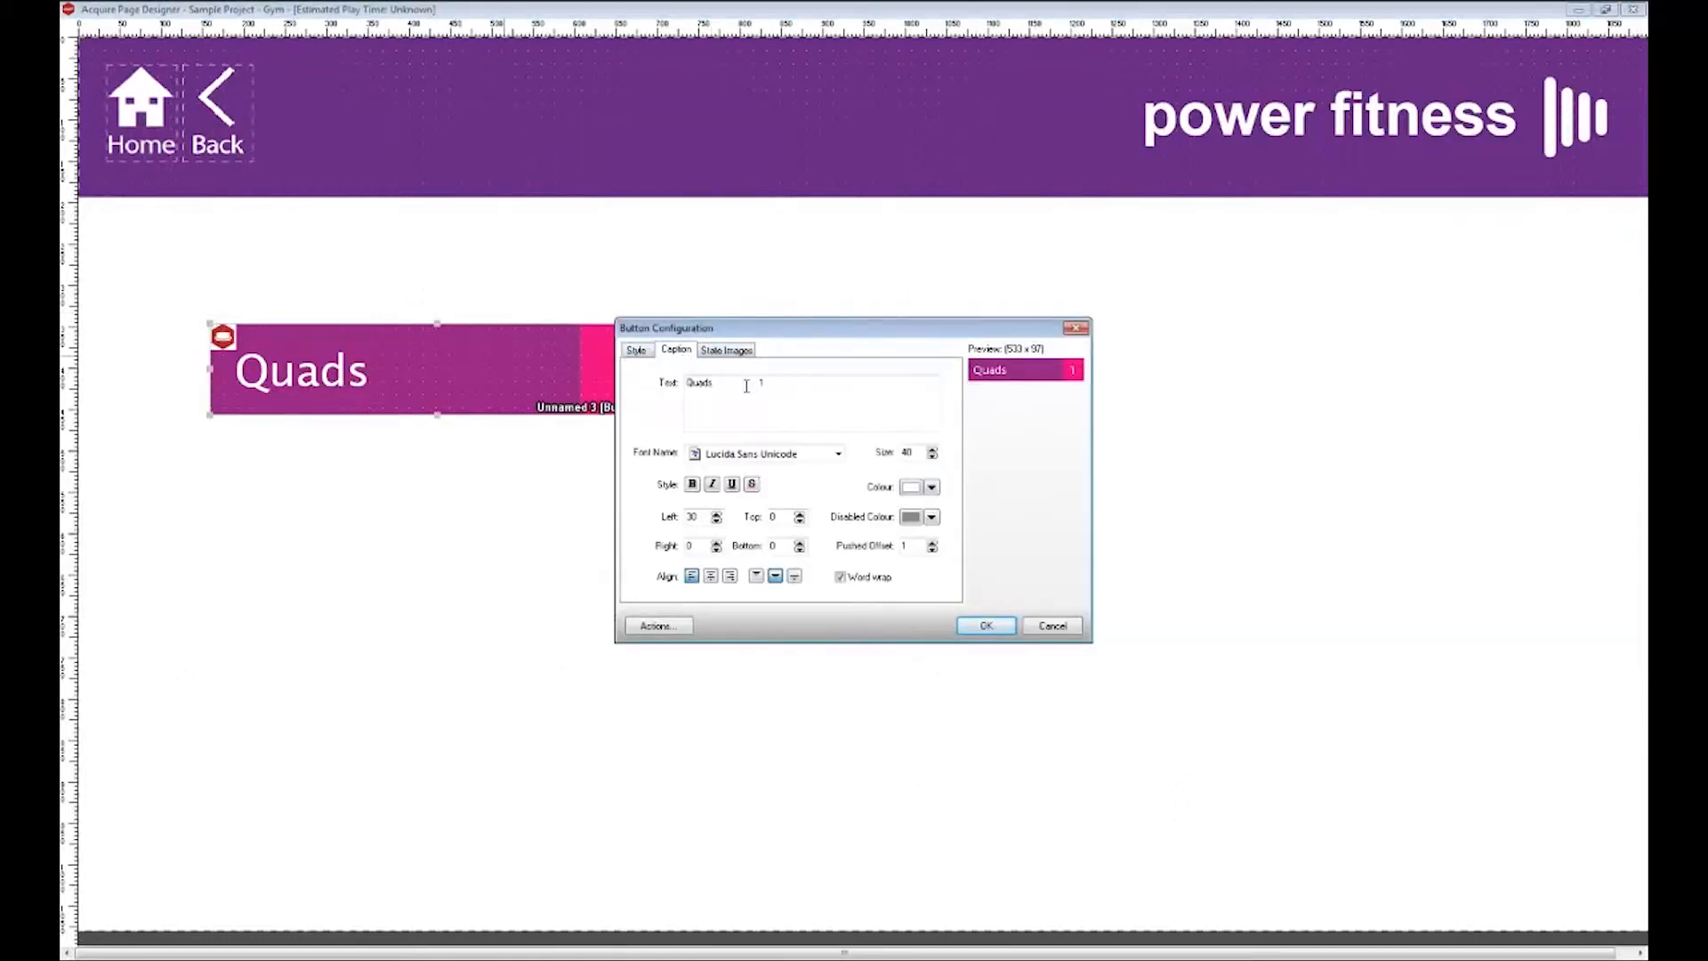
pyautogui.click(988, 626)
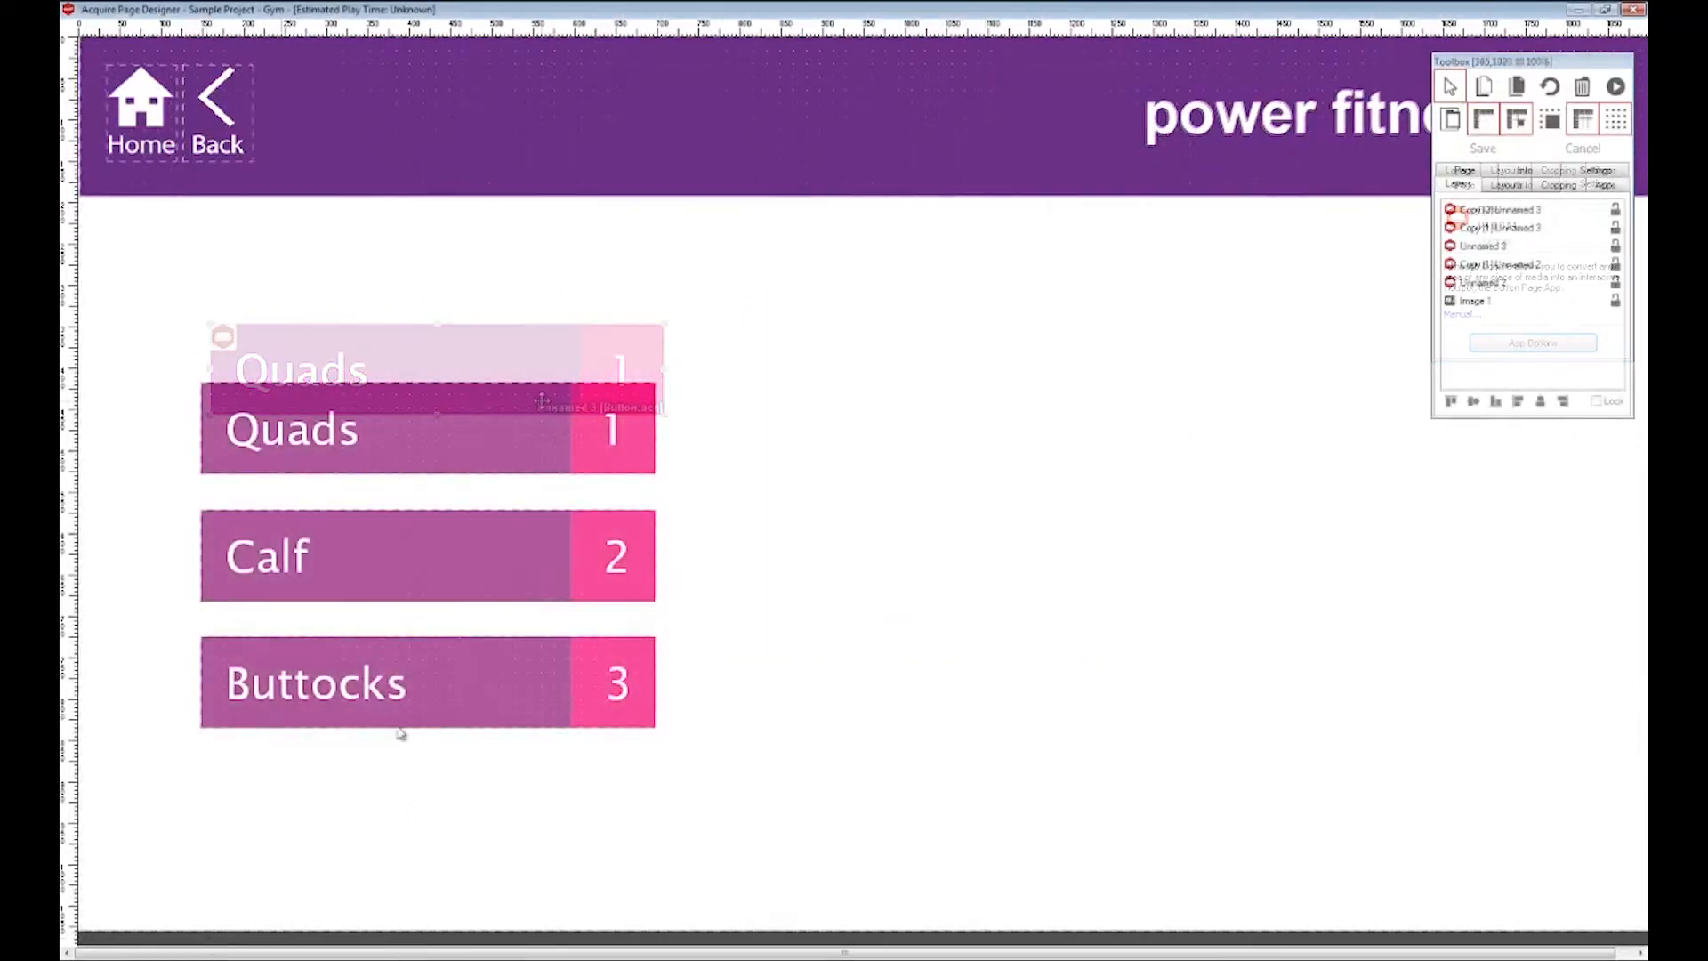
pyautogui.click(1610, 188)
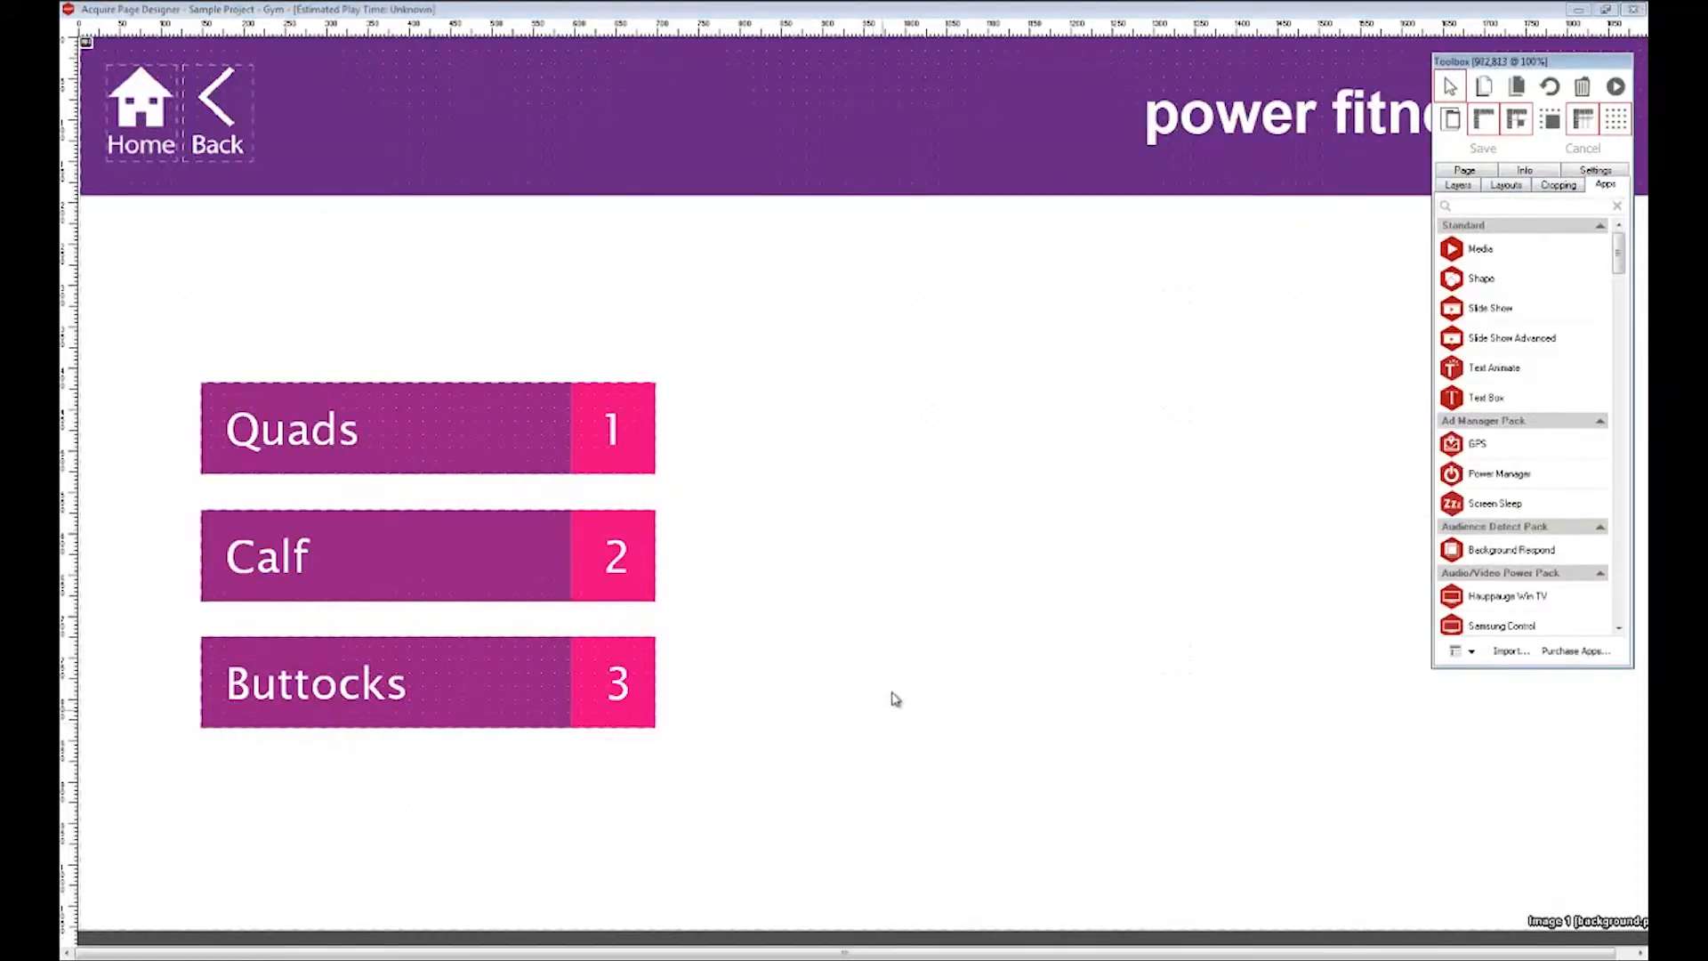
# Step: Add a media area to the right of the muscle buttons with plain body graphic.png, auto-size it to the image and nudge it into place
pyautogui.click(1477, 251)
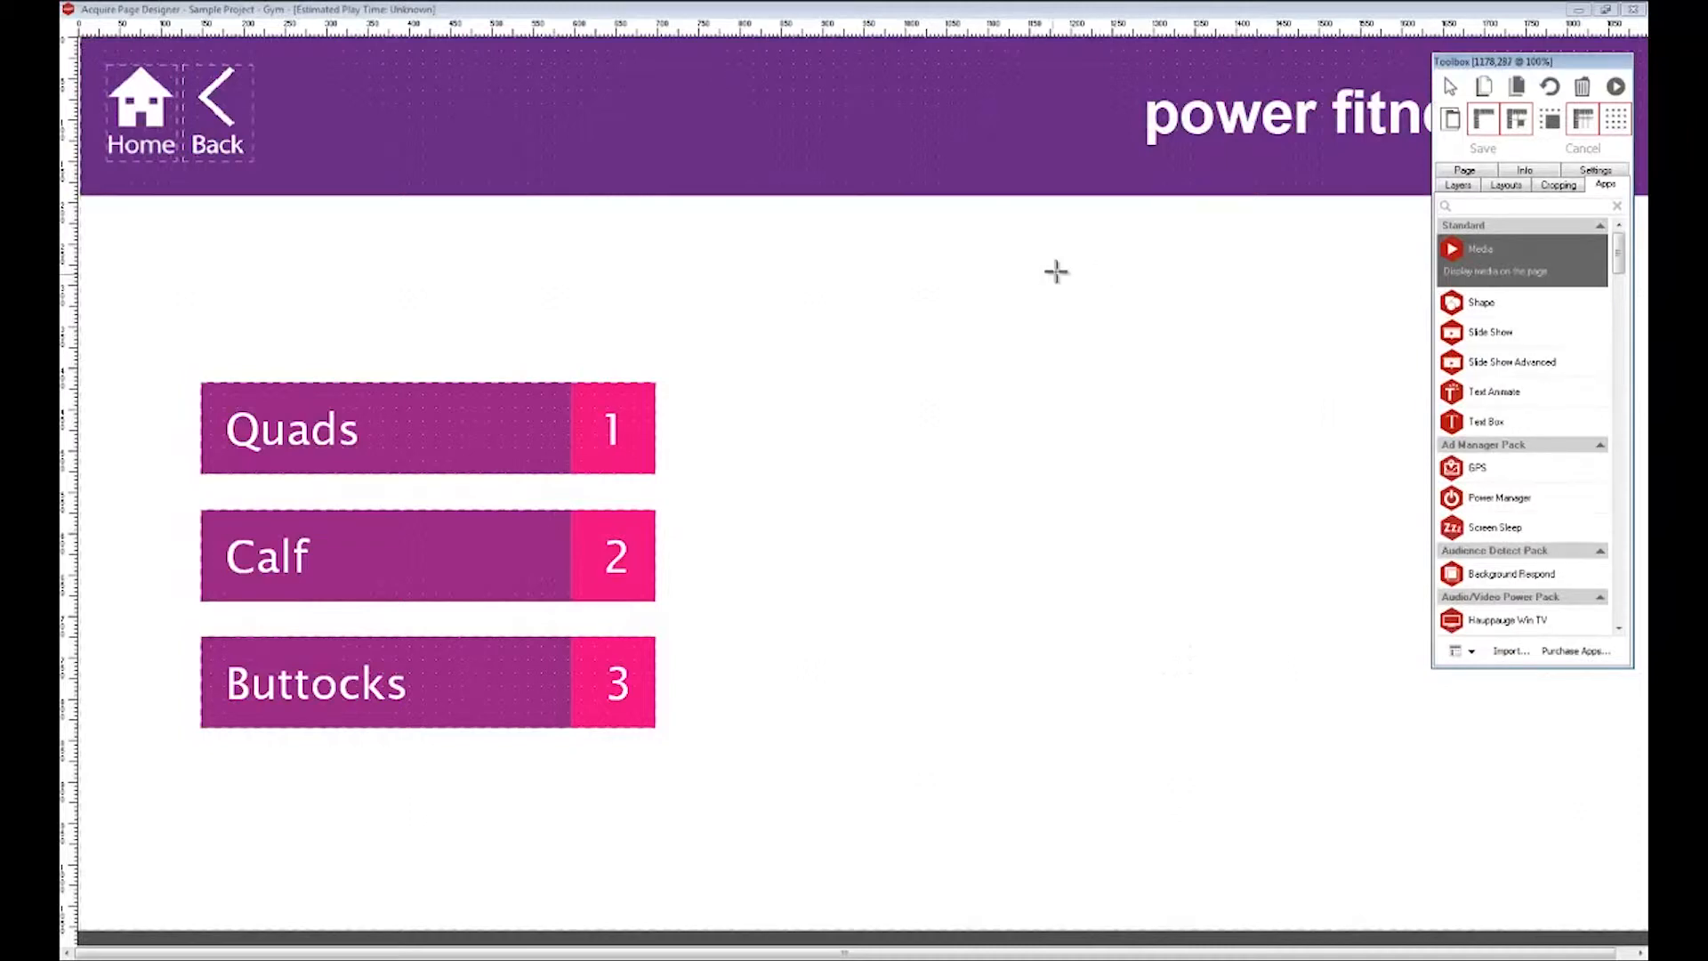
pyautogui.moveTo(1055, 269); pyautogui.dragTo(1456, 869)
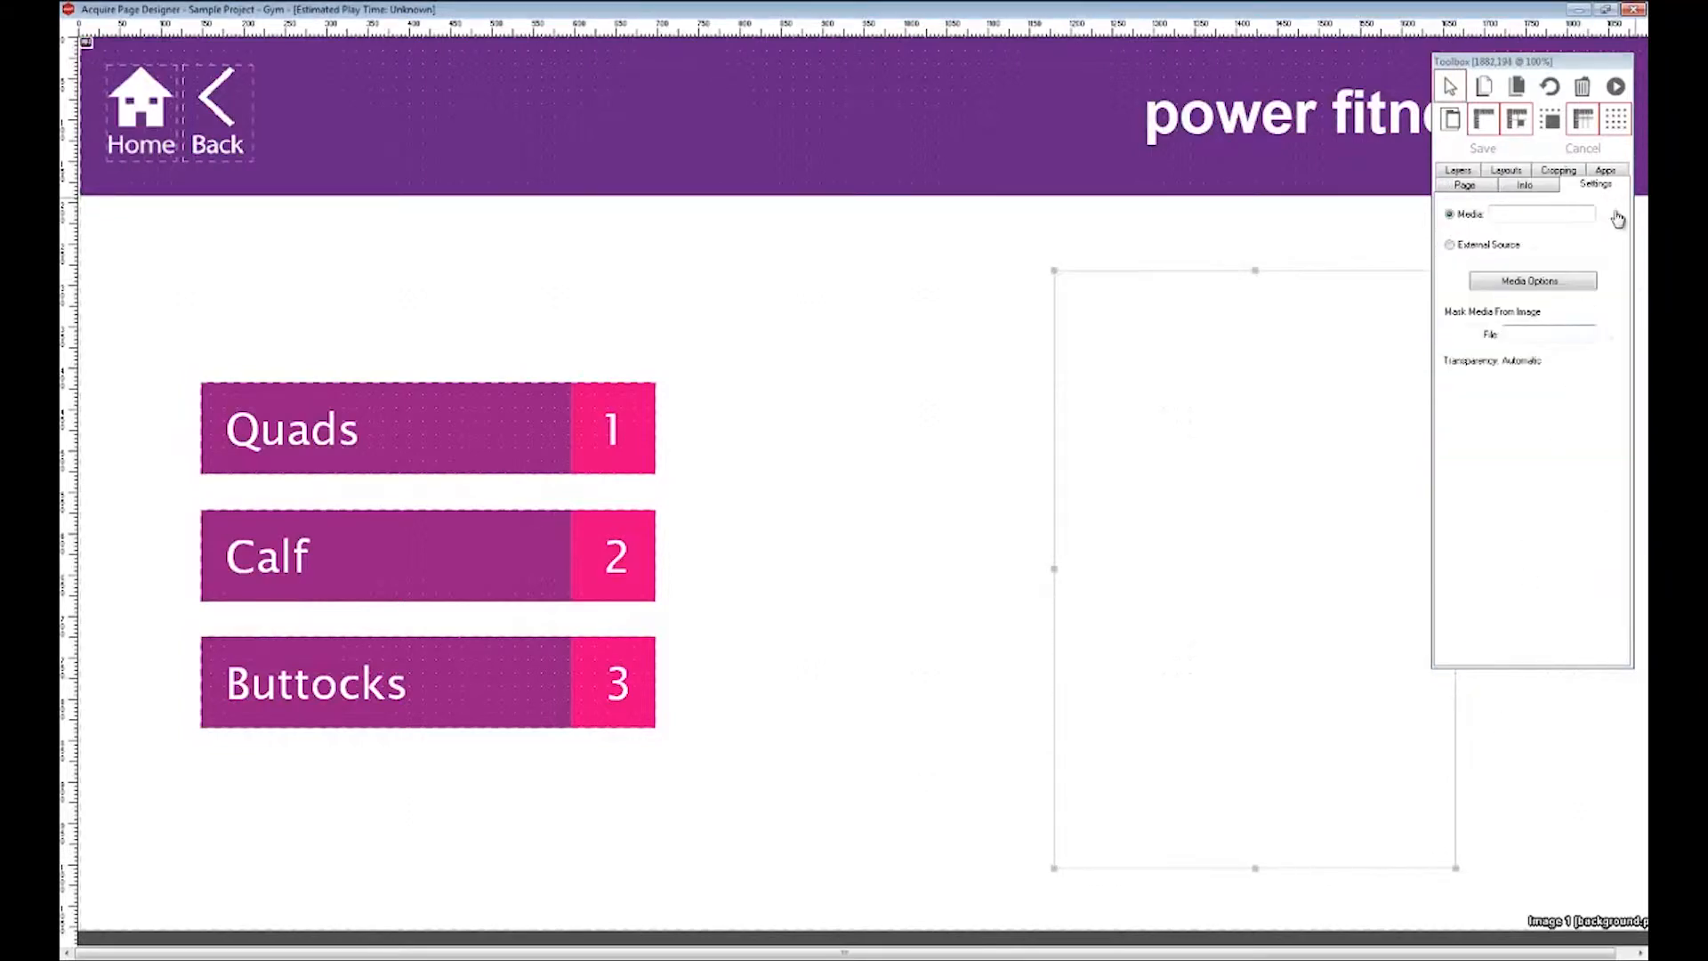
pyautogui.click(1627, 212)
pyautogui.click(1118, 398)
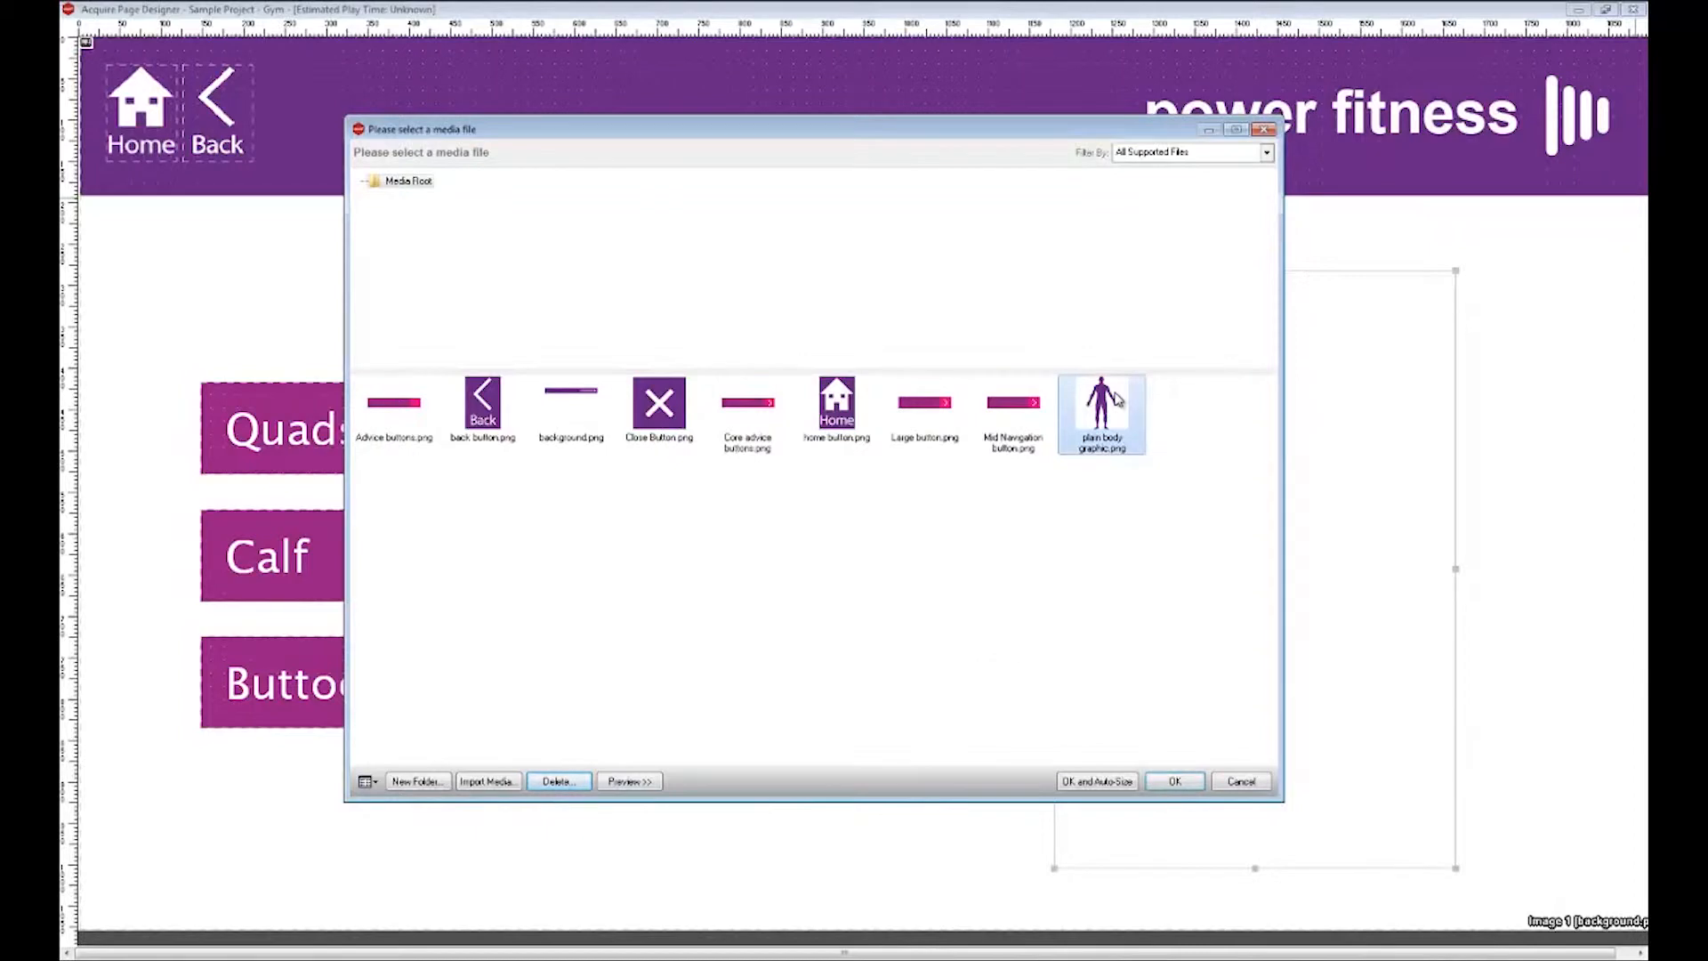
pyautogui.click(1082, 783)
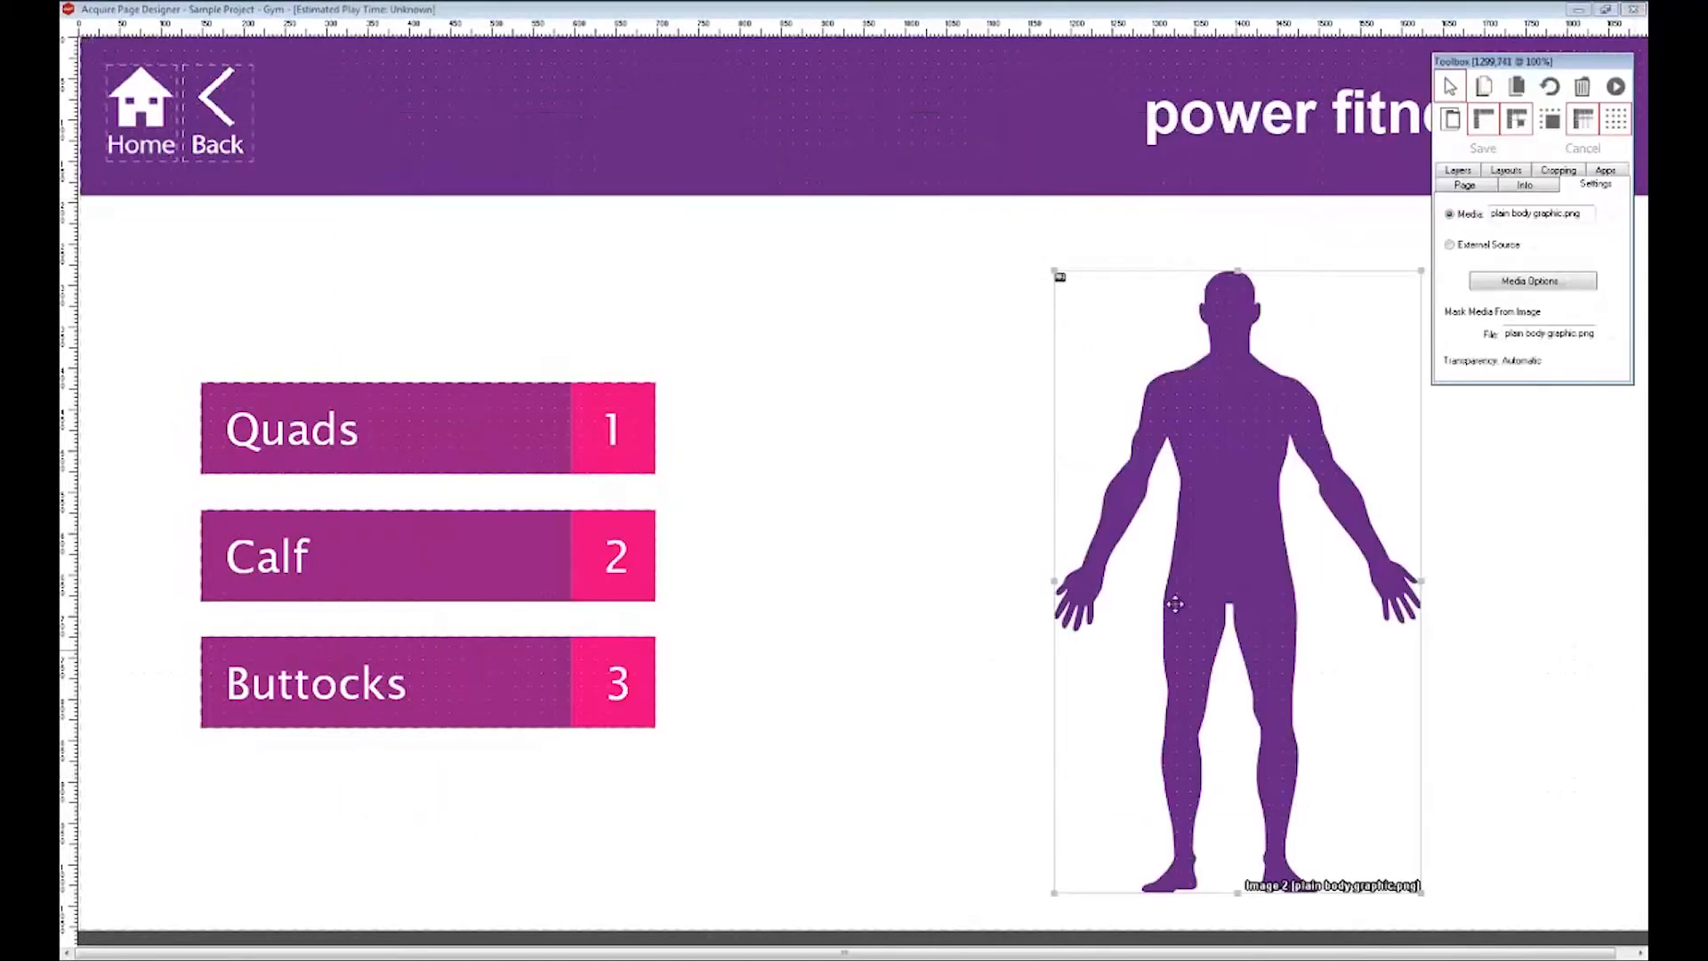
pyautogui.moveTo(1219, 542); pyautogui.dragTo(1215, 542)
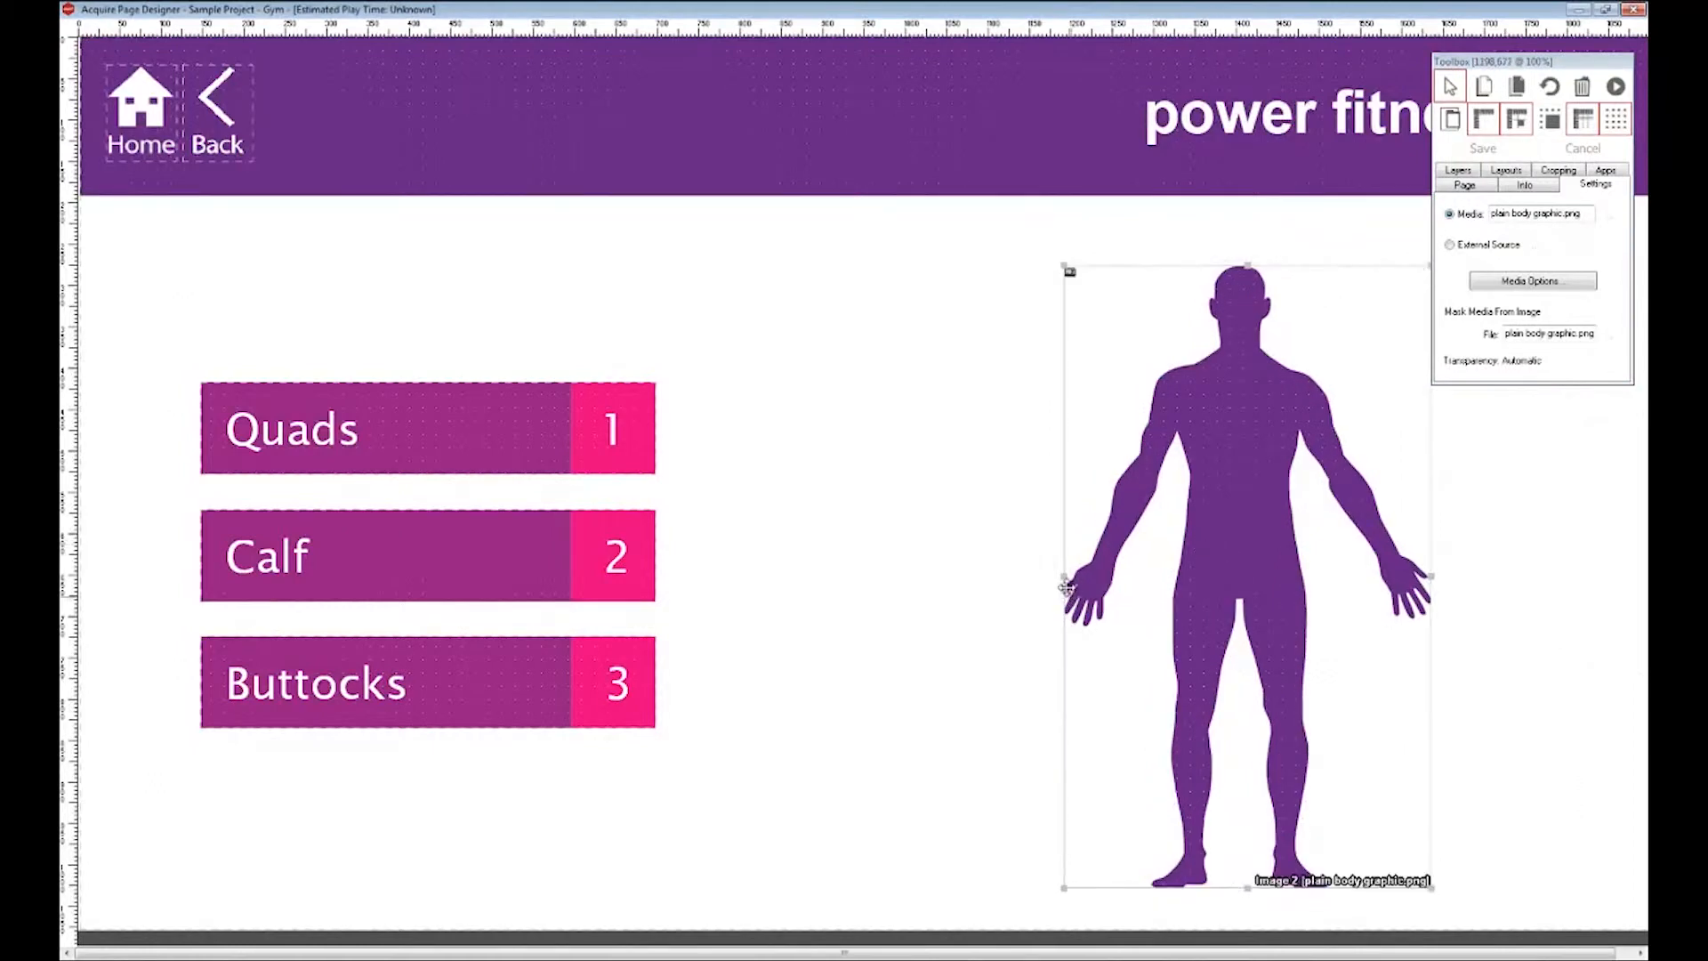
# Step: Draw a shape about 50 px across on the body graphic's upper thigh and give it a custom pink fill
pyautogui.click(1604, 172)
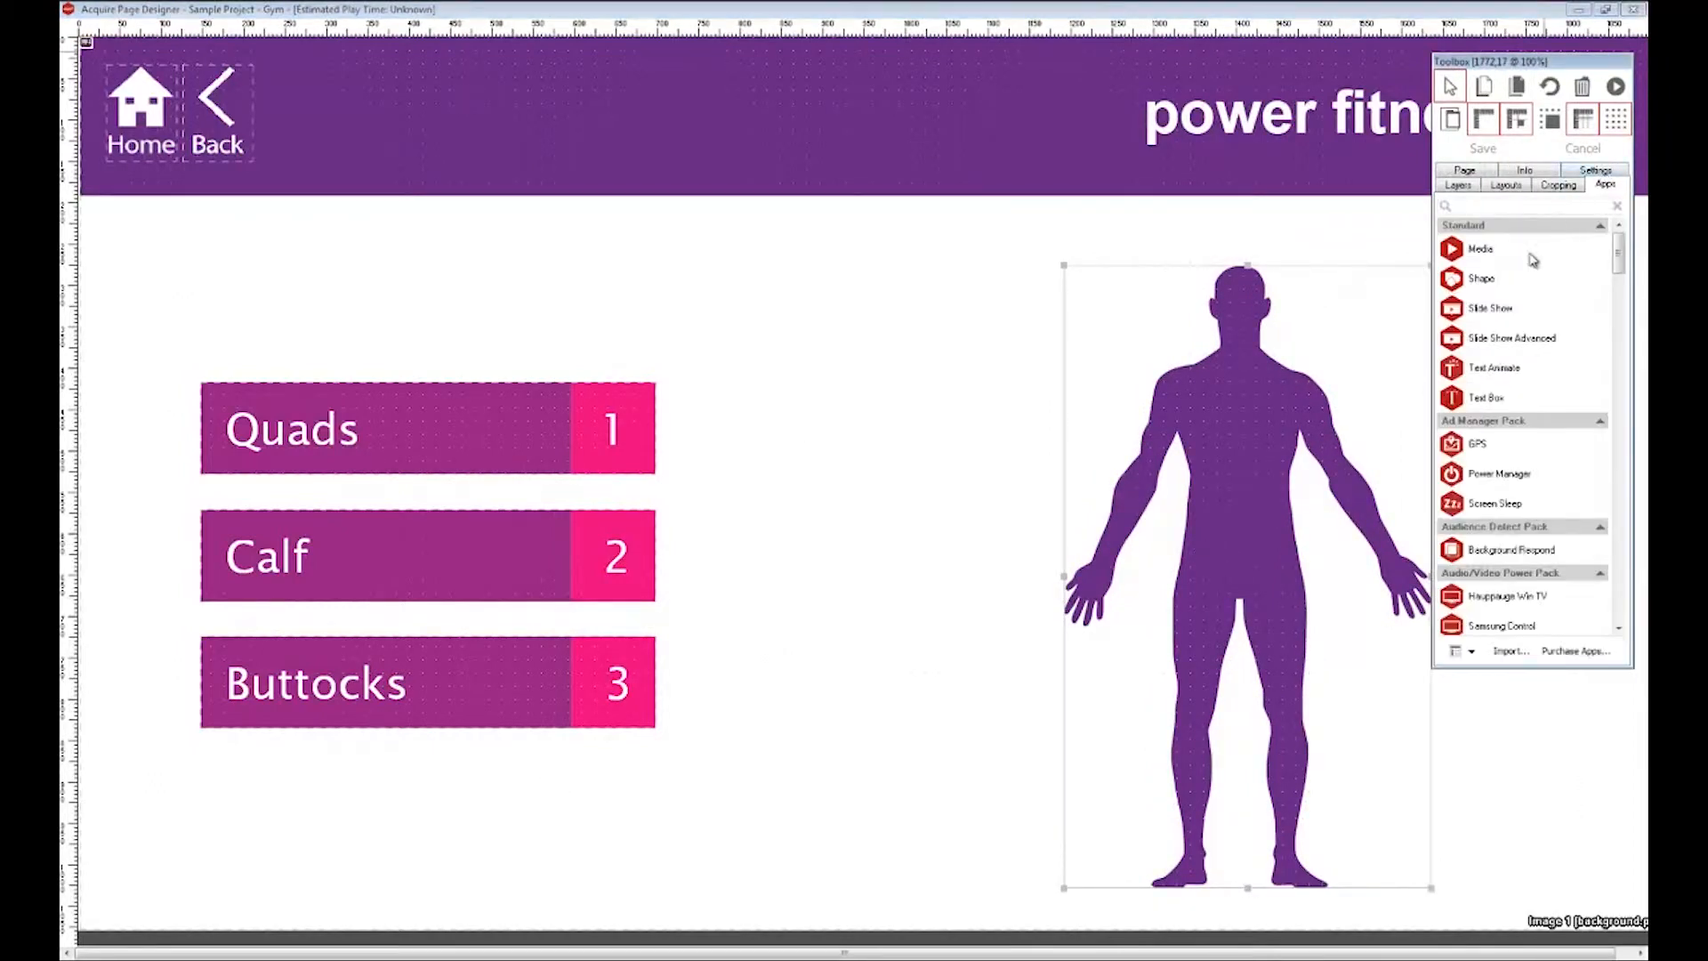
pyautogui.click(1495, 285)
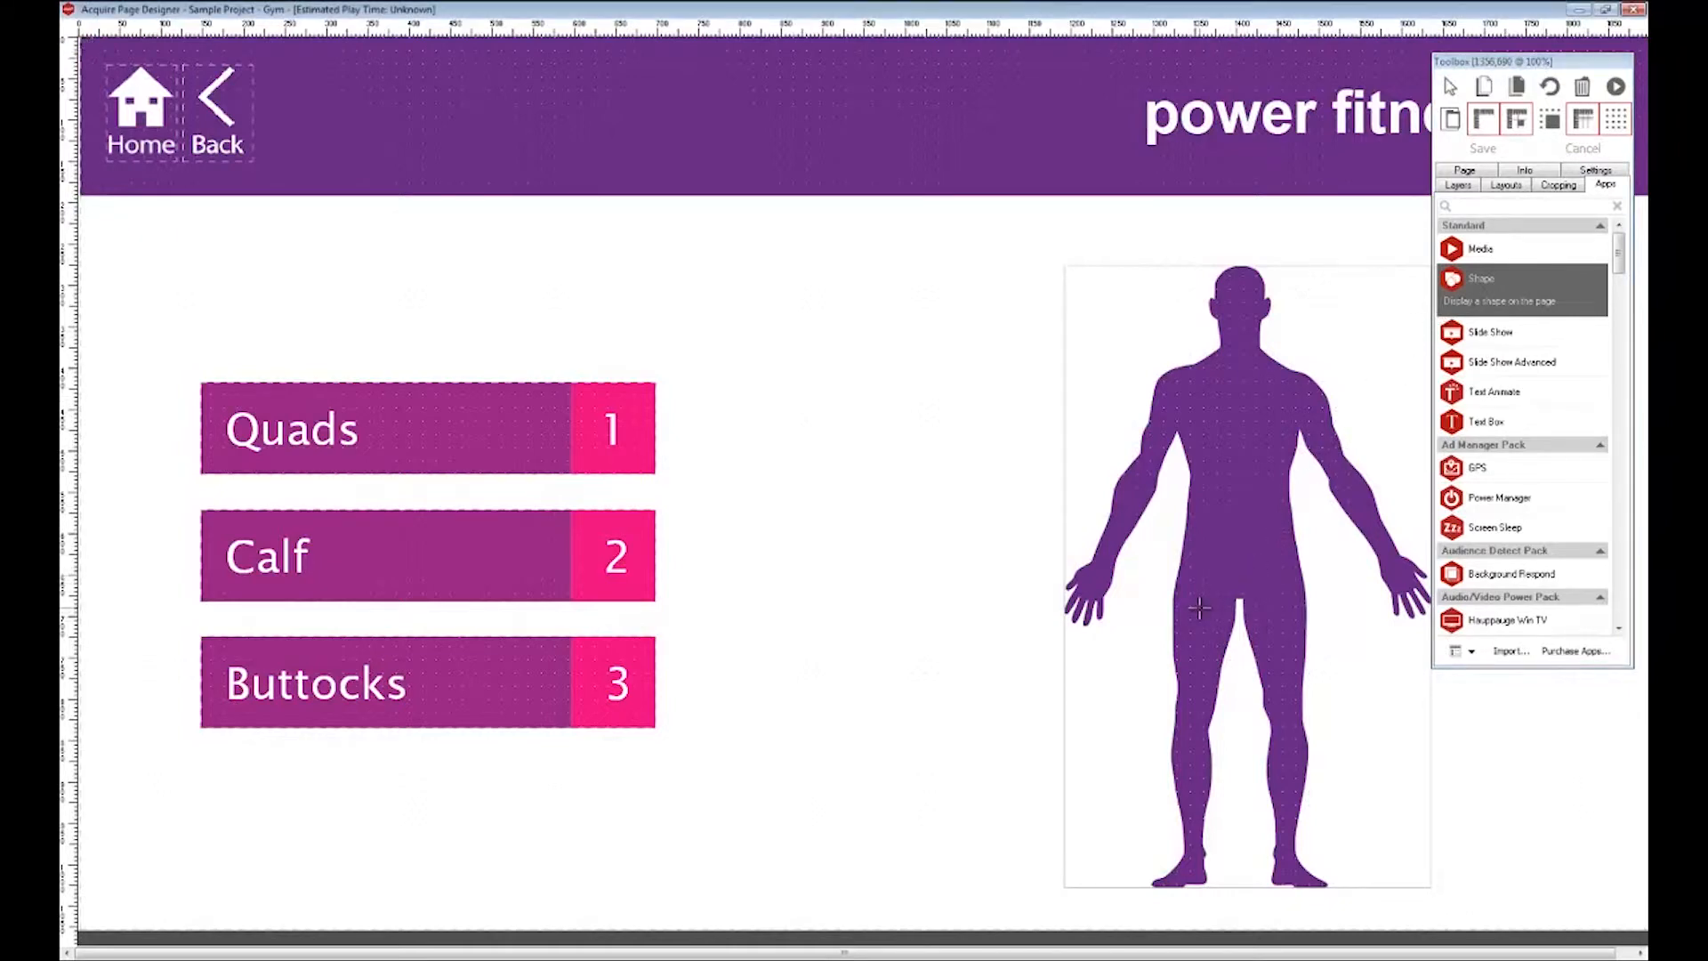
pyautogui.moveTo(1199, 607); pyautogui.dragTo(1241, 652)
pyautogui.click(1476, 425)
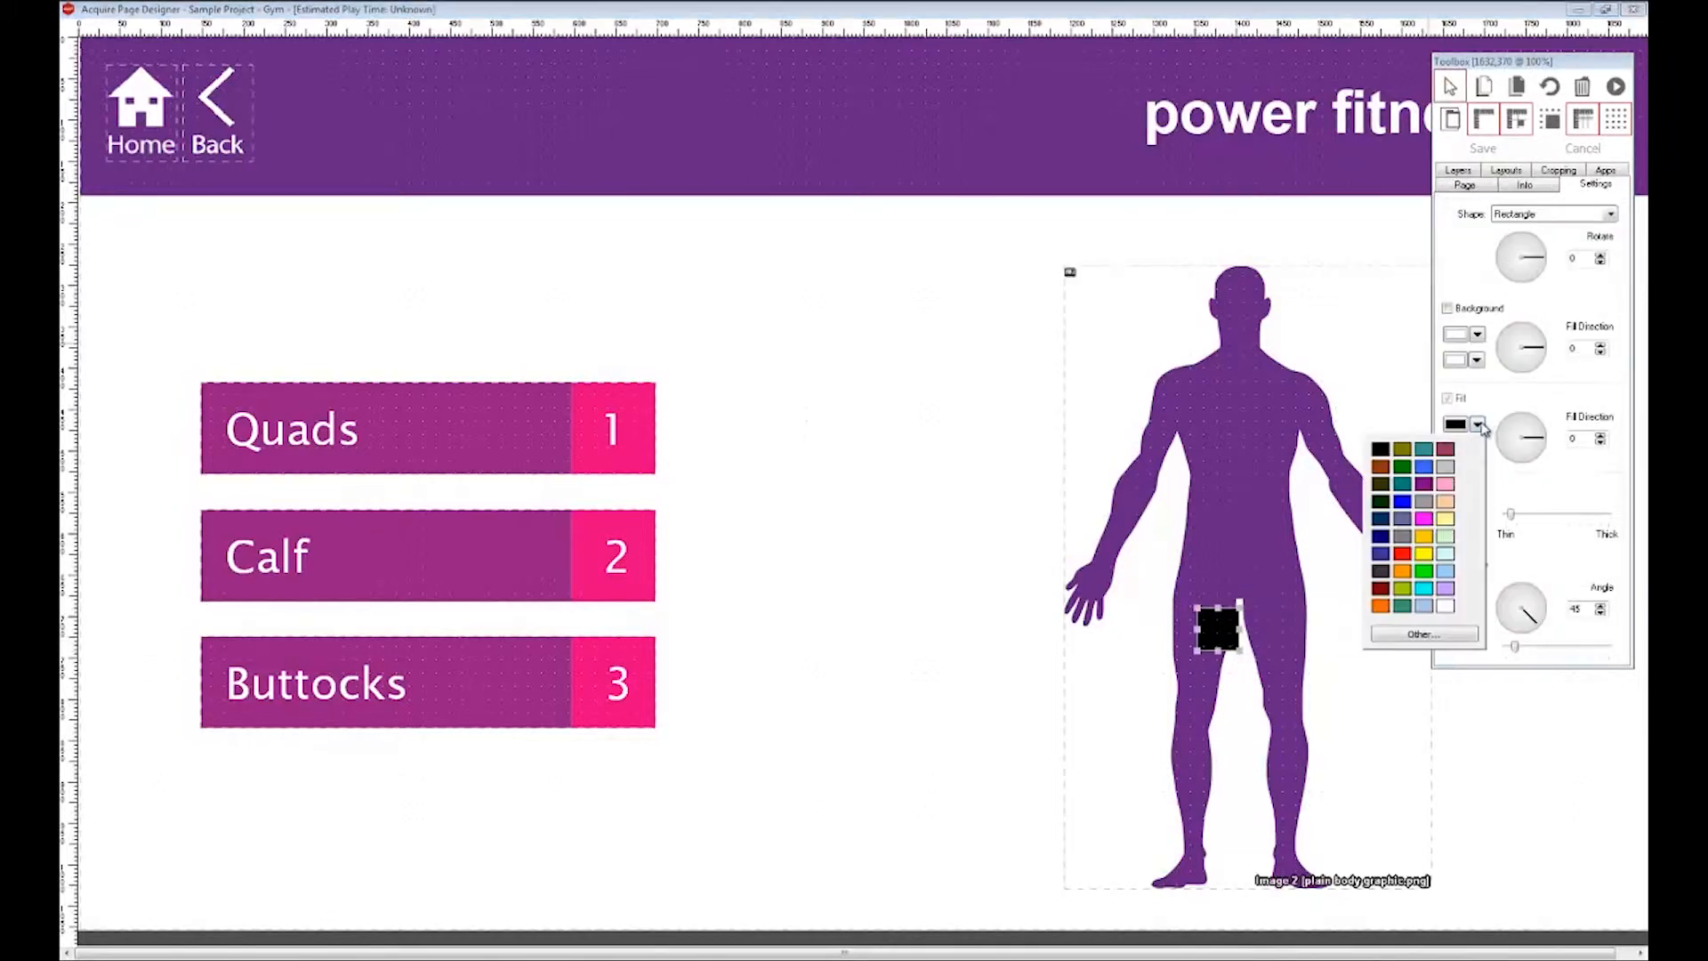
pyautogui.click(1434, 634)
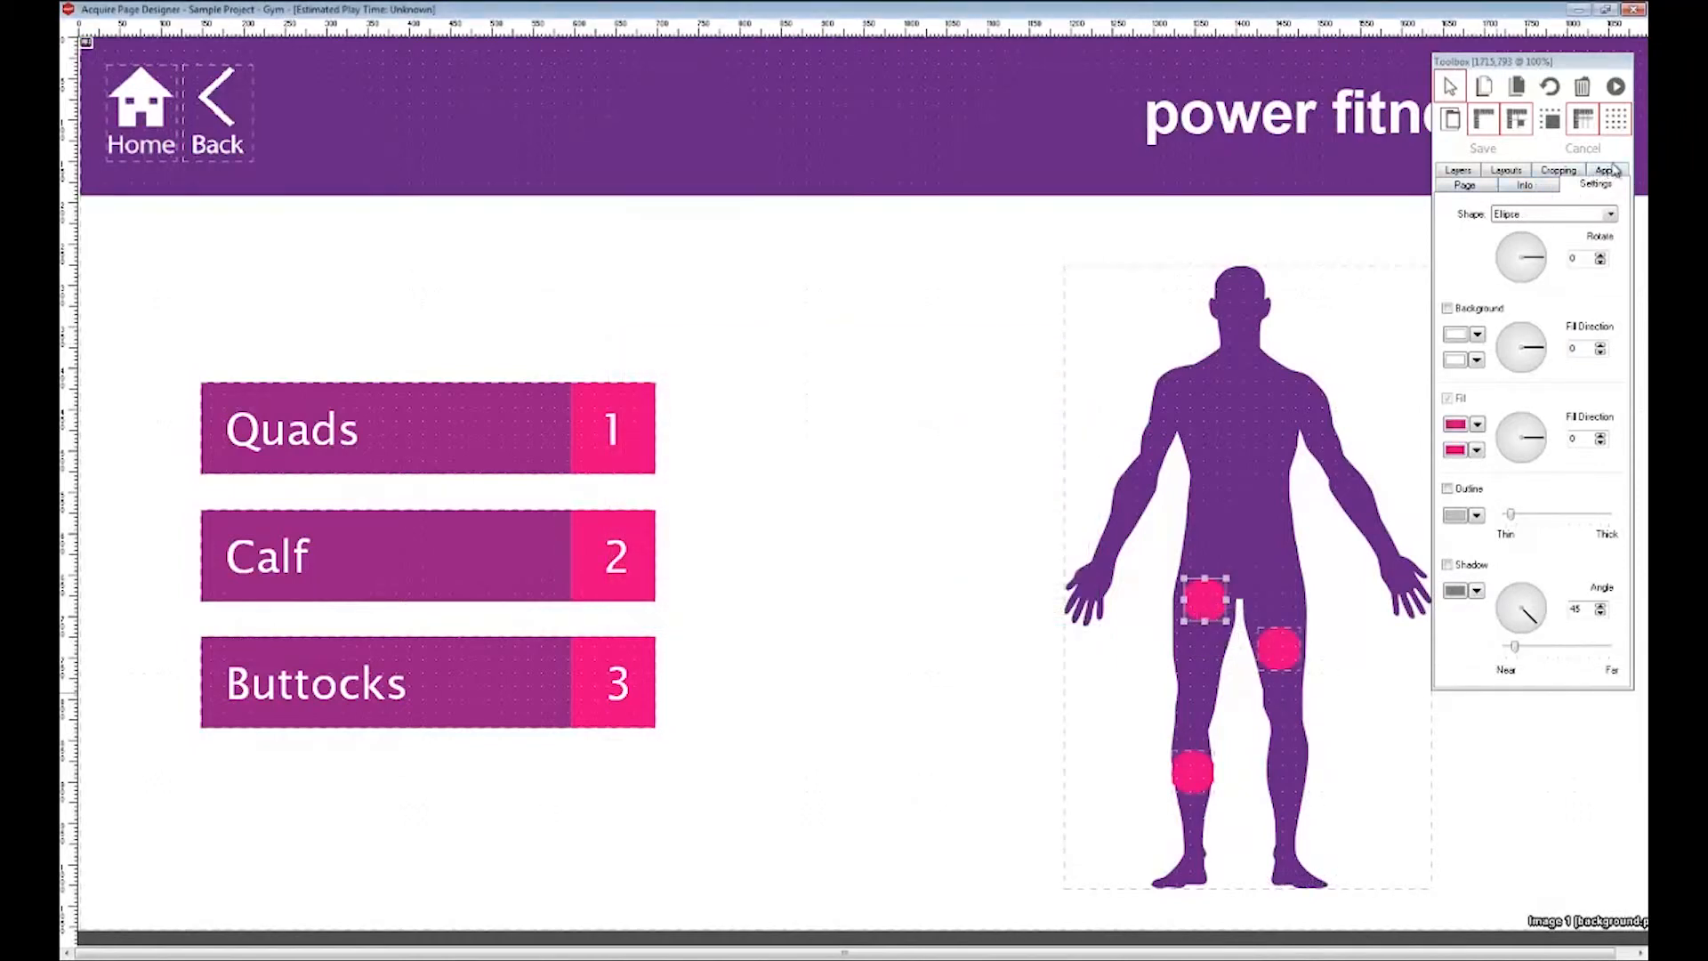
pyautogui.click(1612, 170)
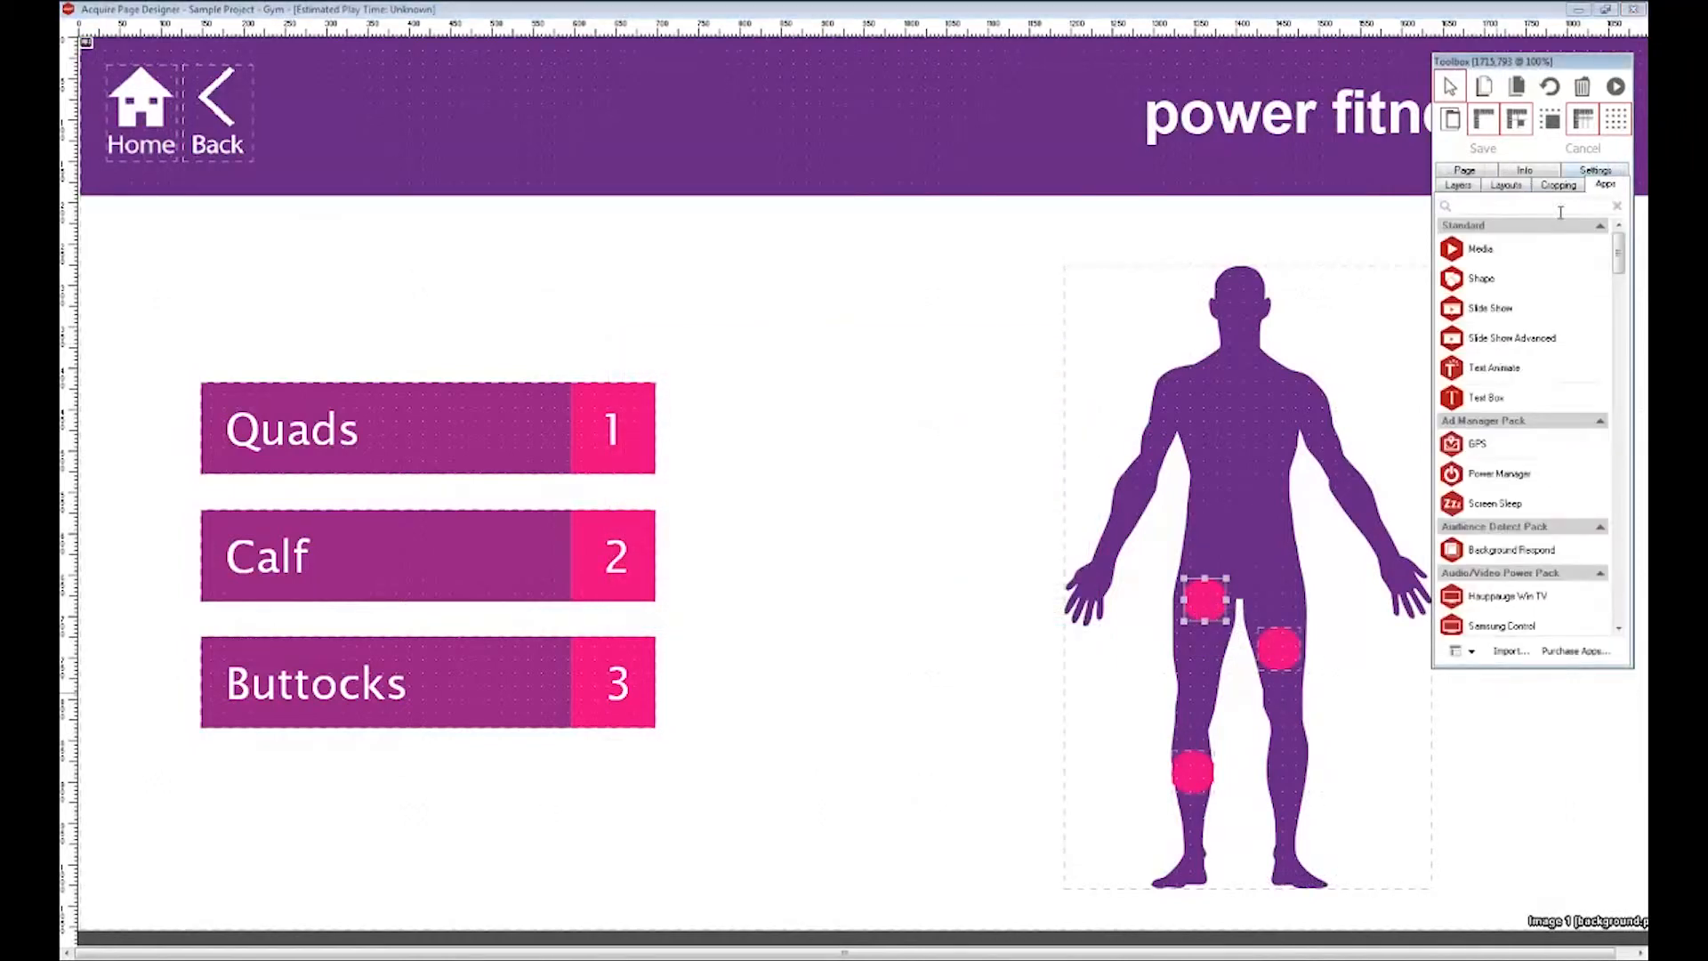